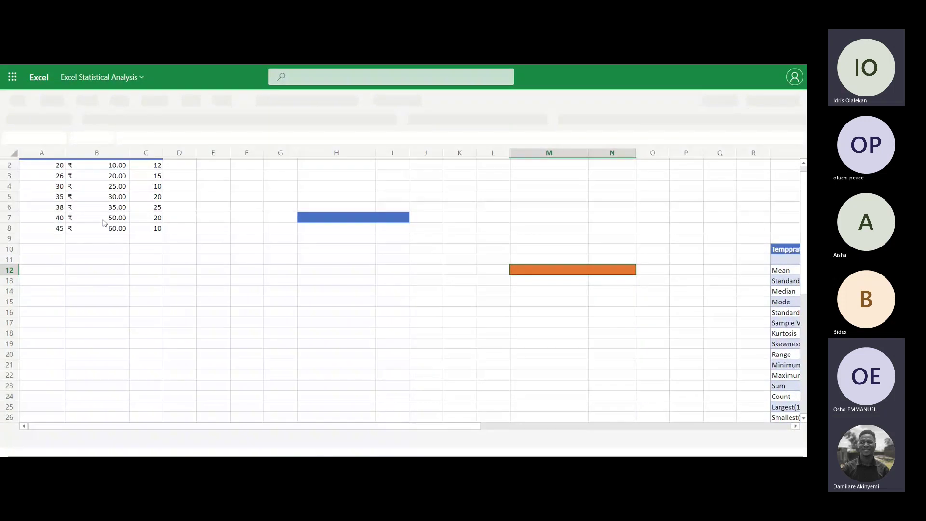
Switch from the Descriptive worksheet to the Histogram worksheet.
{"action": "left_click", "coordinate": [28, 246]}
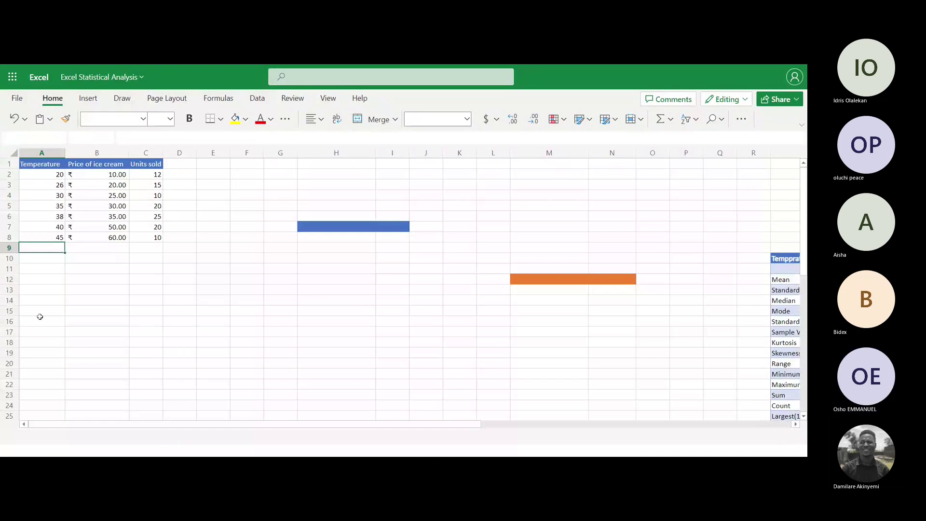
{"action": "left_click", "coordinate": [51, 307]}
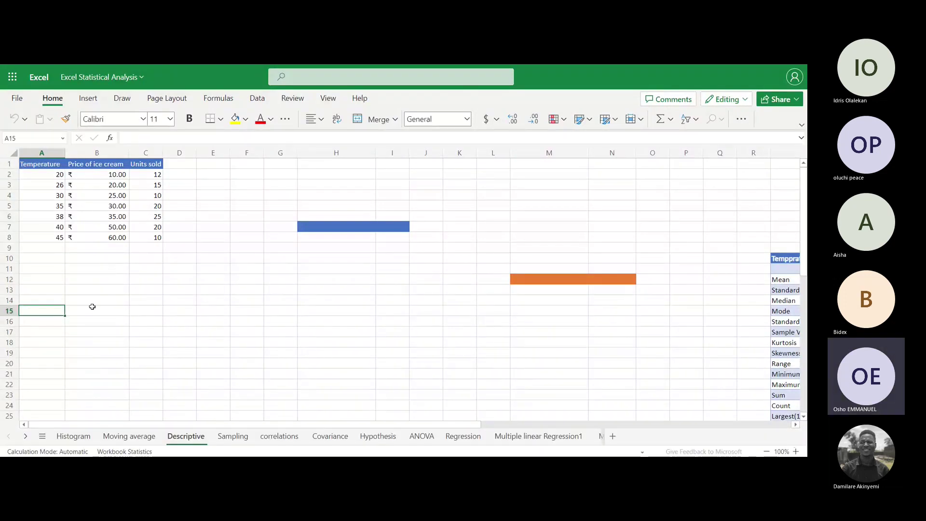
{"action": "left_click", "coordinate": [57, 440]}
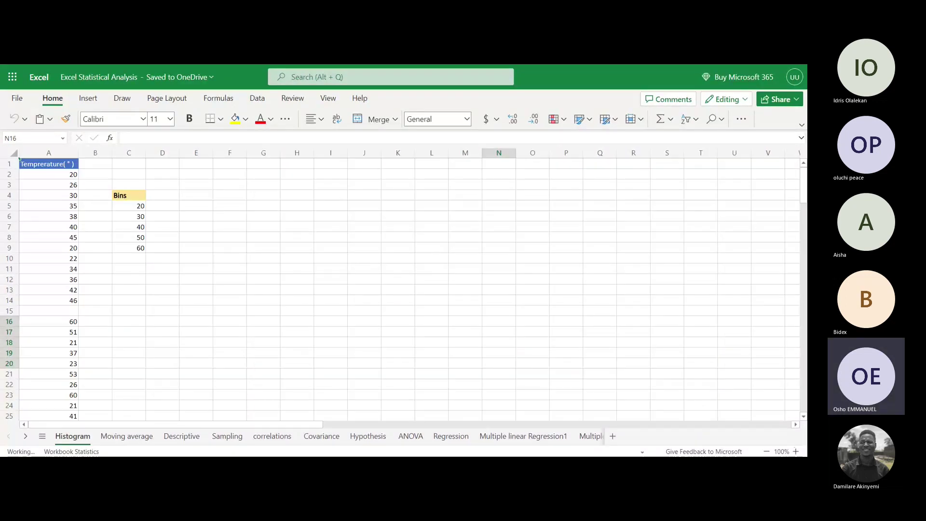
Delete the blank row 15 from the temperature data on the Histogram worksheet.
{"action": "scroll", "coordinate": [62, 216], "scroll_direction": "down", "scroll_amount": 1}
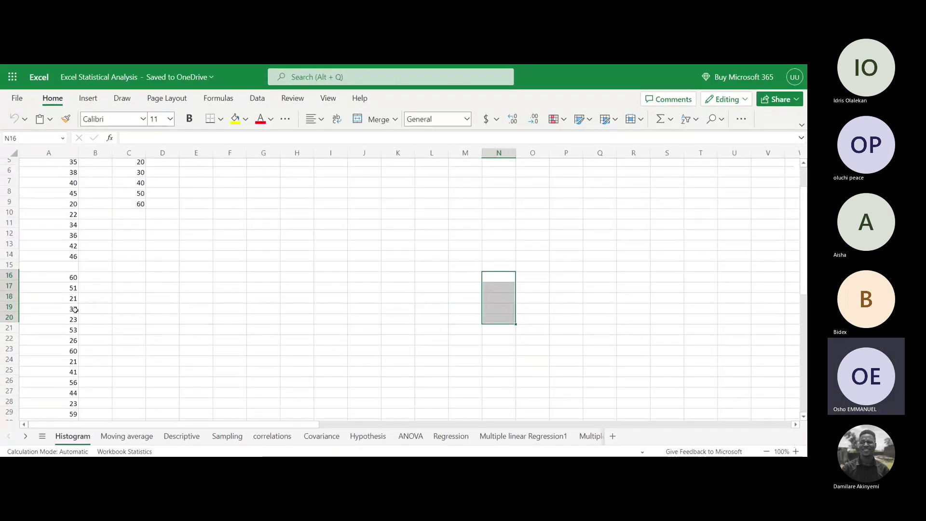
{"action": "scroll", "coordinate": [55, 230], "scroll_direction": "up", "scroll_amount": 1}
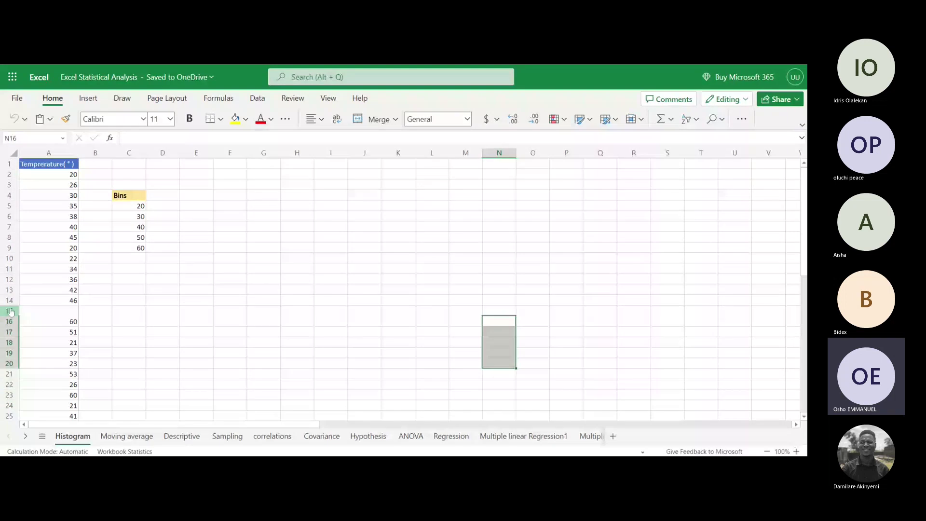
{"action": "left_click", "coordinate": [11, 312]}
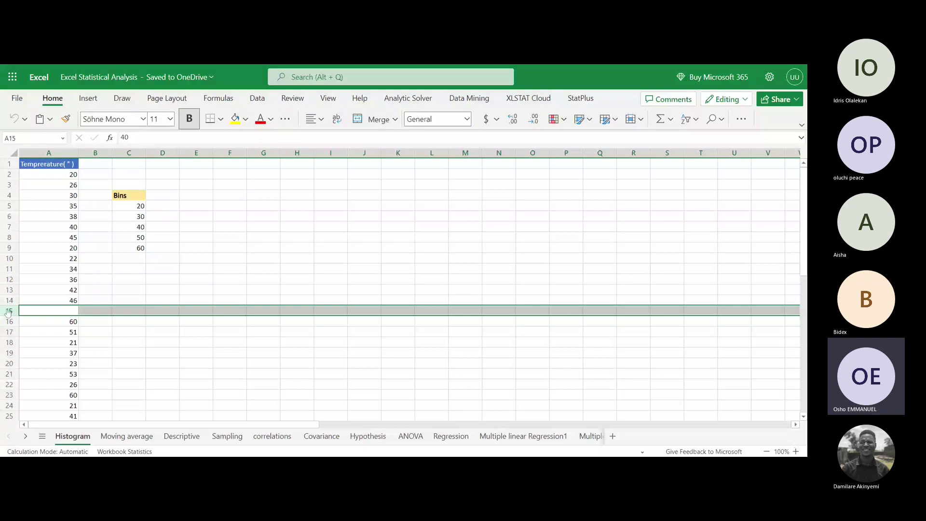
{"action": "left_click", "coordinate": [168, 247]}
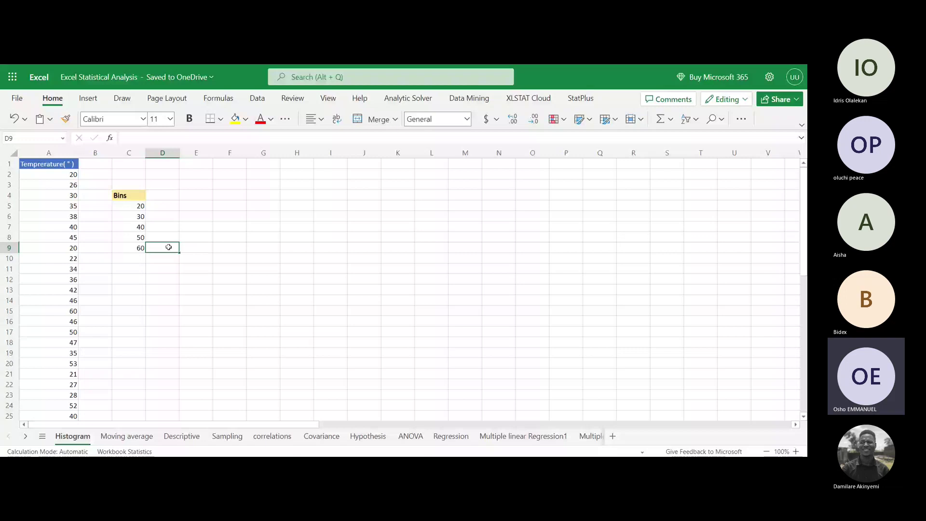
Load the XLMiner Analysis ToolPak add-in and open its Histogram analysis options.
{"action": "left_click", "coordinate": [53, 195]}
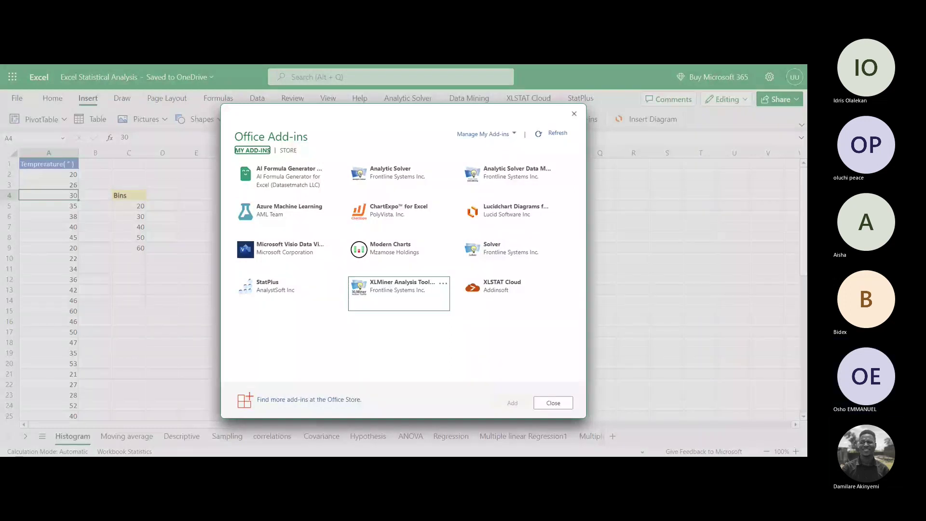
{"action": "left_click", "coordinate": [513, 404]}
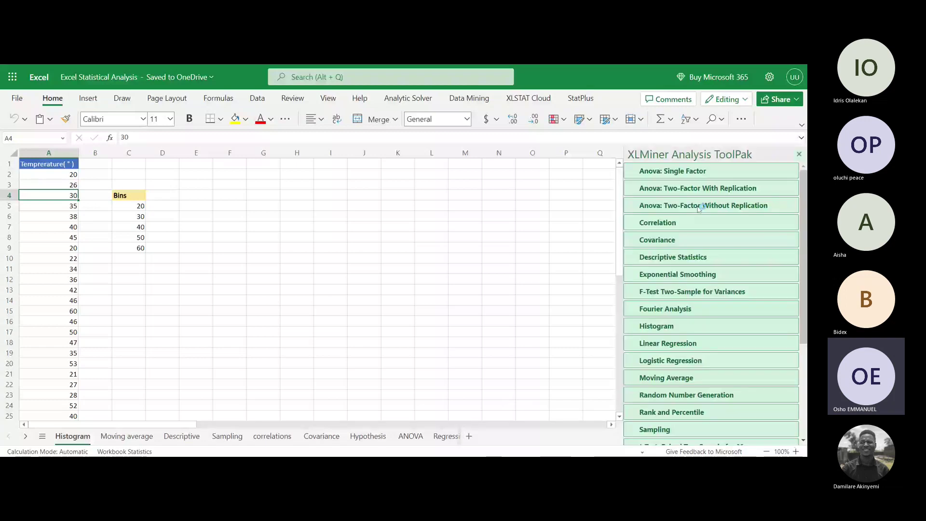
{"action": "scroll", "coordinate": [677, 306], "scroll_direction": "down", "scroll_amount": 3}
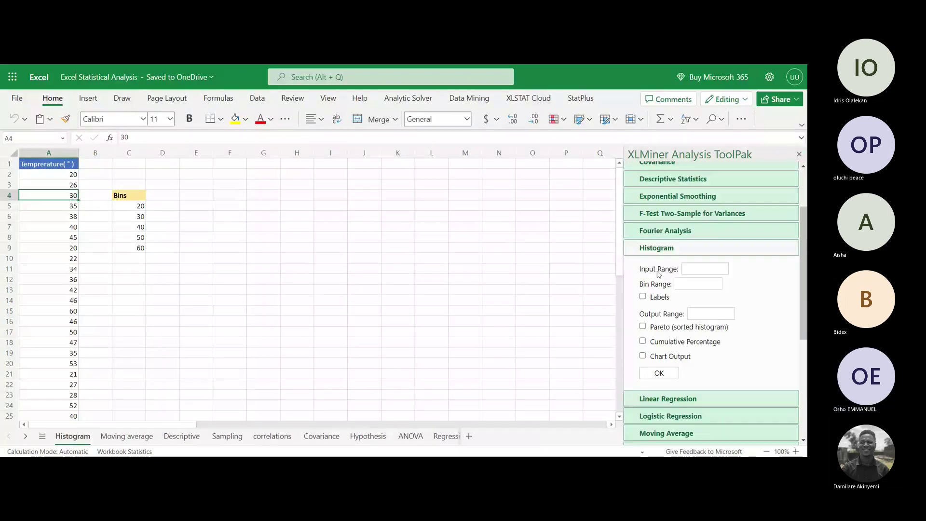
{"action": "left_click", "coordinate": [656, 192]}
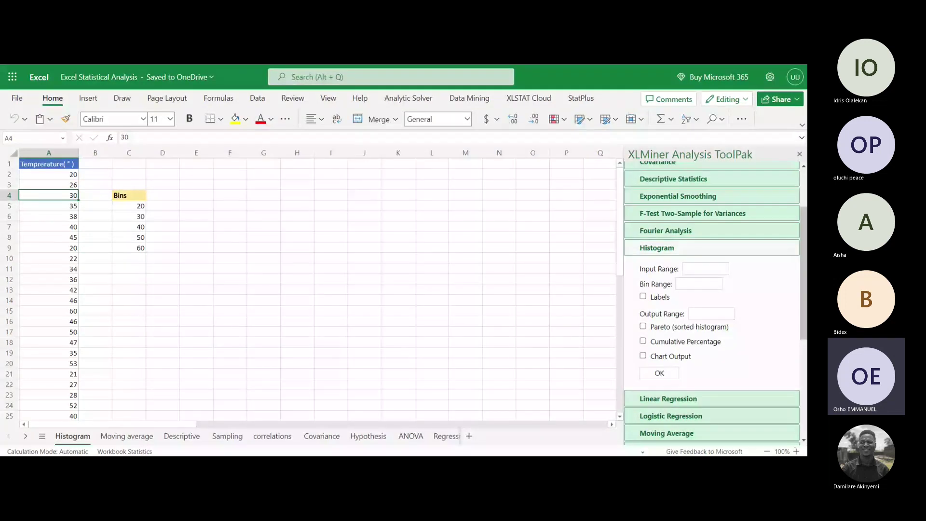
Set the histogram's input range to the temperature data in $A$1:$A$29 and its bin range to $C$4:$C$9.
{"action": "left_click", "coordinate": [706, 269]}
{"action": "left_click", "coordinate": [50, 165]}
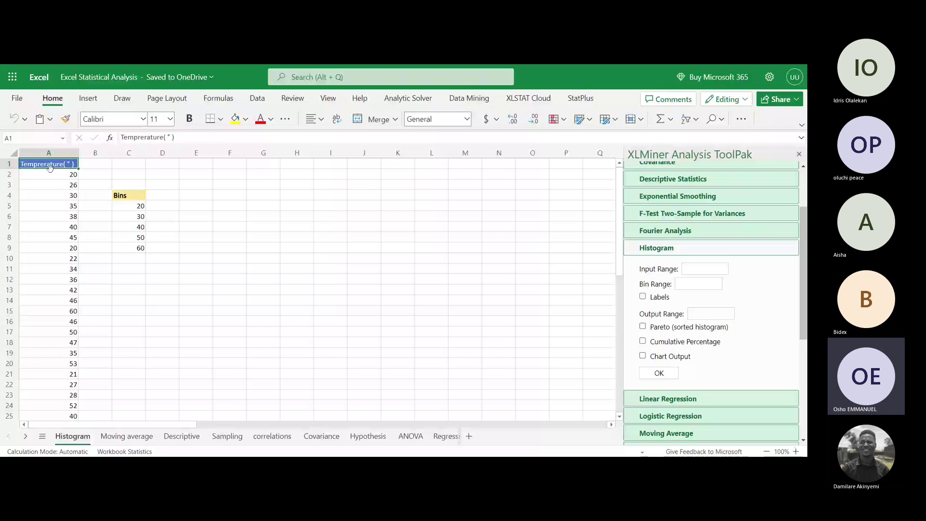
{"action": "key", "text": "ctrl+shift+Down"}
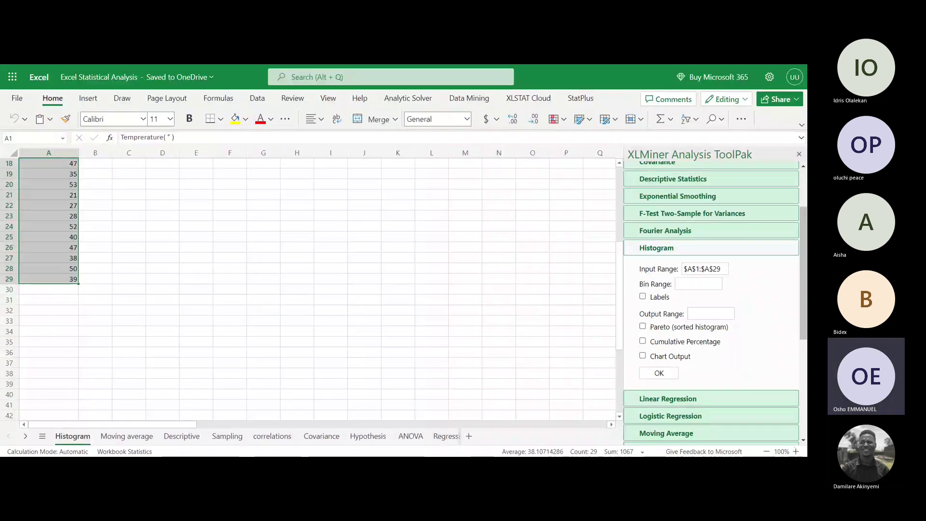
{"action": "left_click", "coordinate": [698, 284]}
{"action": "scroll", "coordinate": [335, 294], "scroll_direction": "up", "scroll_amount": 2}
{"action": "scroll", "coordinate": [336, 295], "scroll_direction": "up", "scroll_amount": 6}
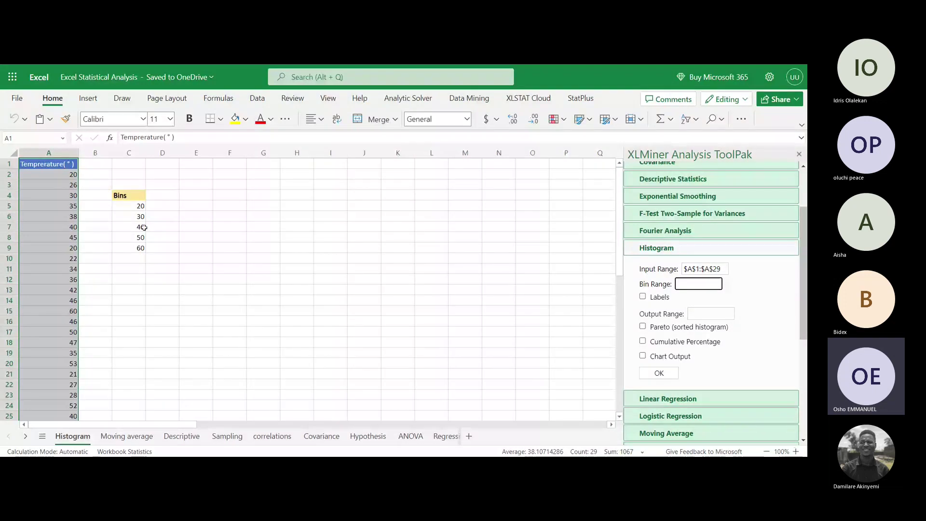
{"action": "left_click_drag", "start_coordinate": [131, 197], "coordinate": [140, 248]}
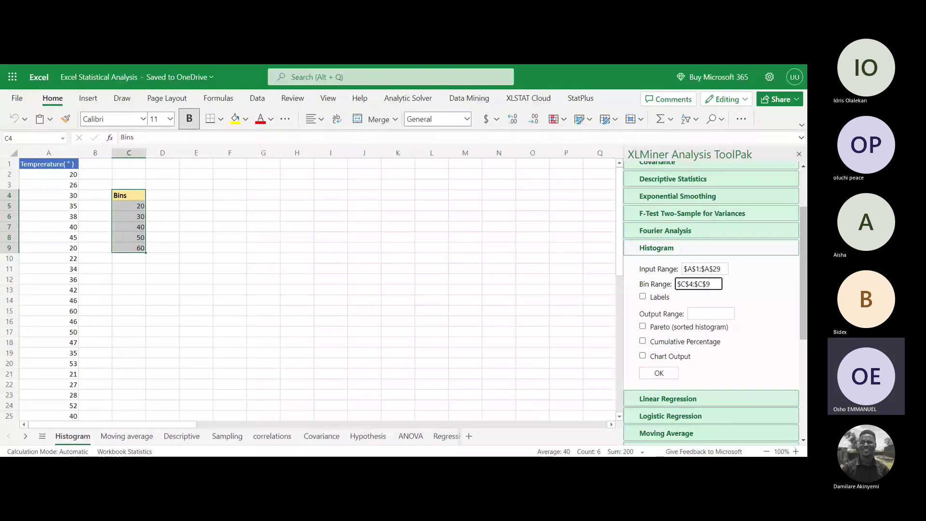
{"action": "left_click", "coordinate": [499, 300]}
Enable Labels for the histogram and set its output range to cell $F$10.
{"action": "left_click", "coordinate": [642, 296]}
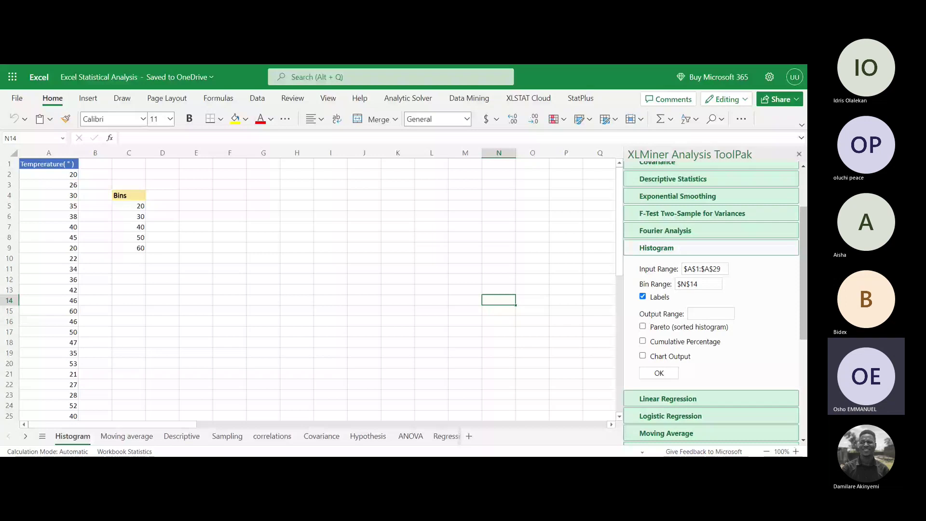
{"action": "left_click", "coordinate": [710, 313]}
{"action": "left_click", "coordinate": [229, 258]}
Enable Pareto, Cumulative Percentage and Chart Output, and generate the histogram.
{"action": "scroll", "coordinate": [657, 303], "scroll_direction": "down", "scroll_amount": 1}
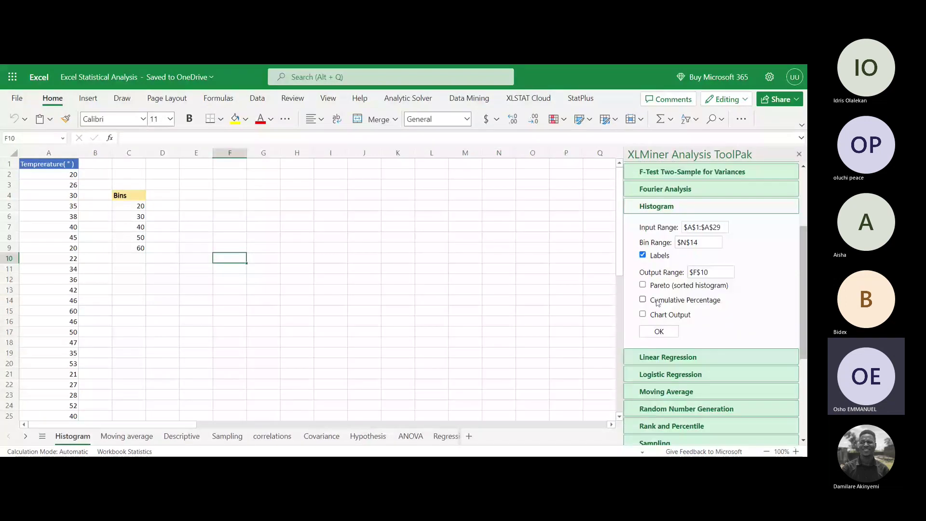
{"action": "left_click", "coordinate": [642, 299]}
{"action": "left_click", "coordinate": [643, 314]}
{"action": "left_click", "coordinate": [643, 285]}
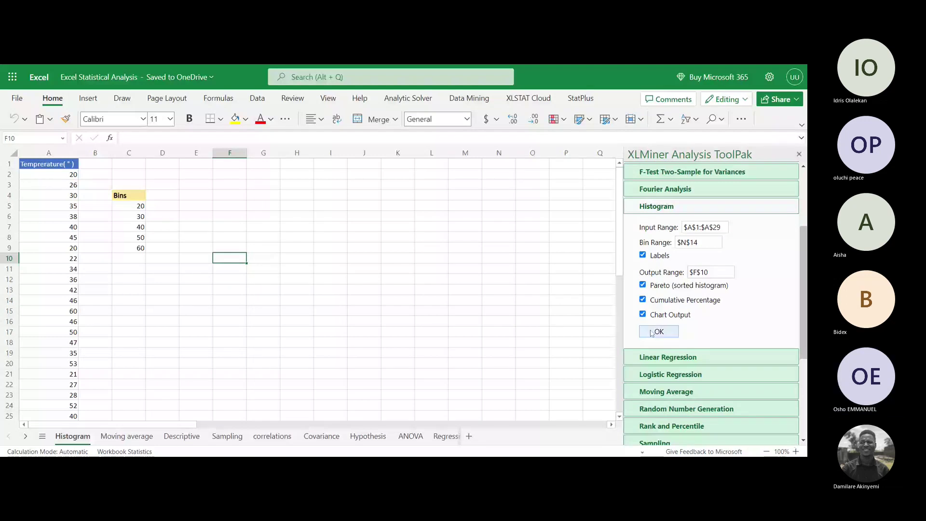
{"action": "left_click", "coordinate": [657, 332]}
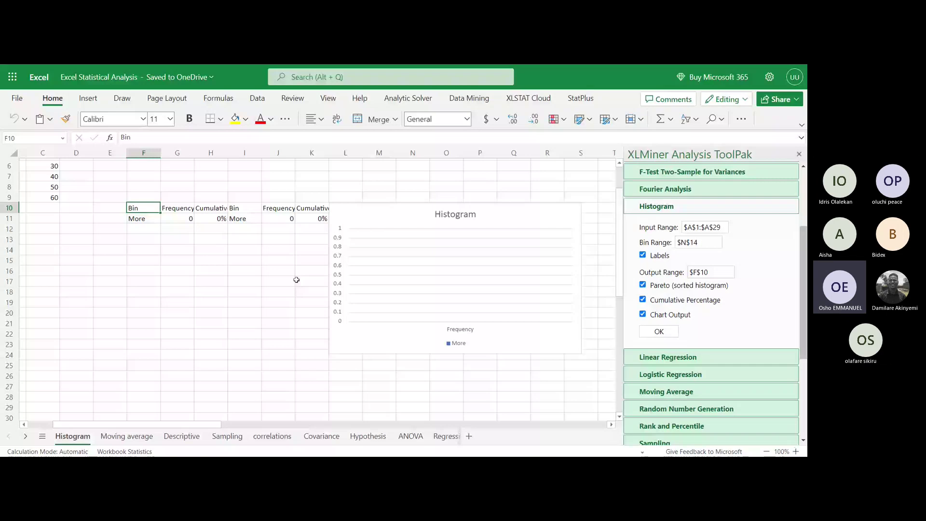
Move the generated histogram chart below the frequency output table, starting at about row 15.
{"action": "left_click", "coordinate": [495, 231]}
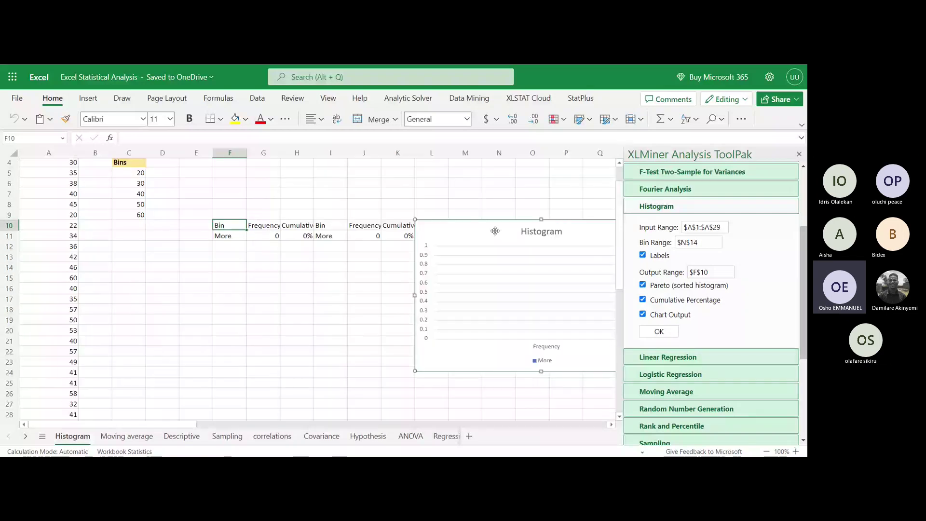
{"action": "left_click_drag", "start_coordinate": [495, 231], "coordinate": [298, 291]}
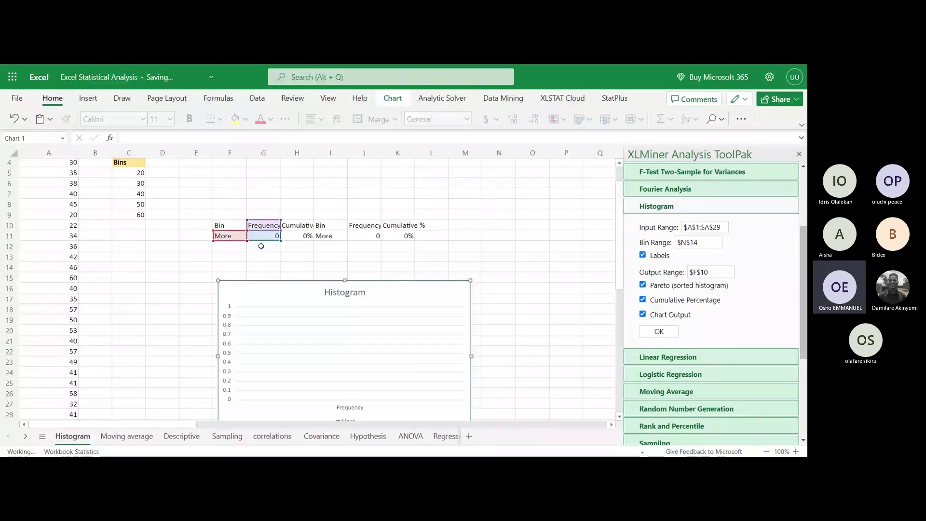
Correct the histogram's bin range to $C$4:$C$9 so that it covers the Bins column.
{"action": "scroll", "coordinate": [134, 209], "scroll_direction": "up", "scroll_amount": 1}
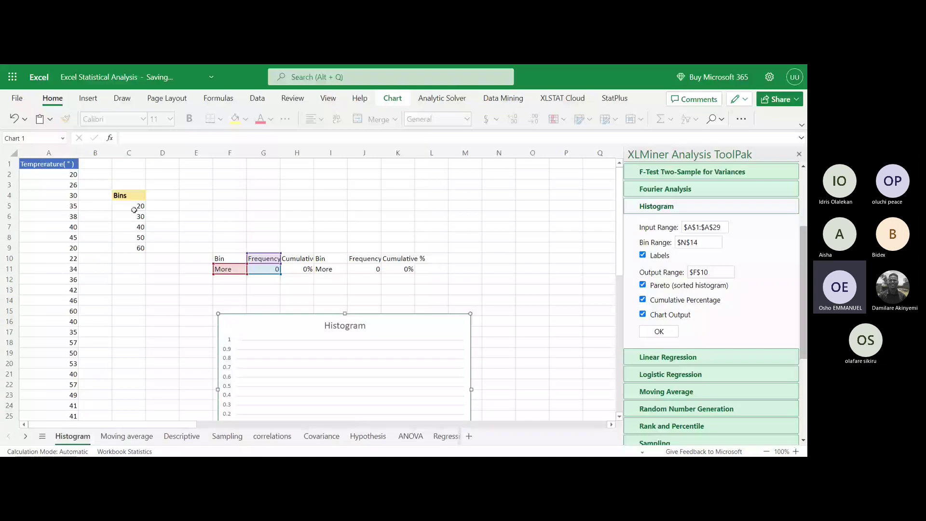
{"action": "double_click", "coordinate": [134, 210]}
{"action": "left_click", "coordinate": [689, 242]}
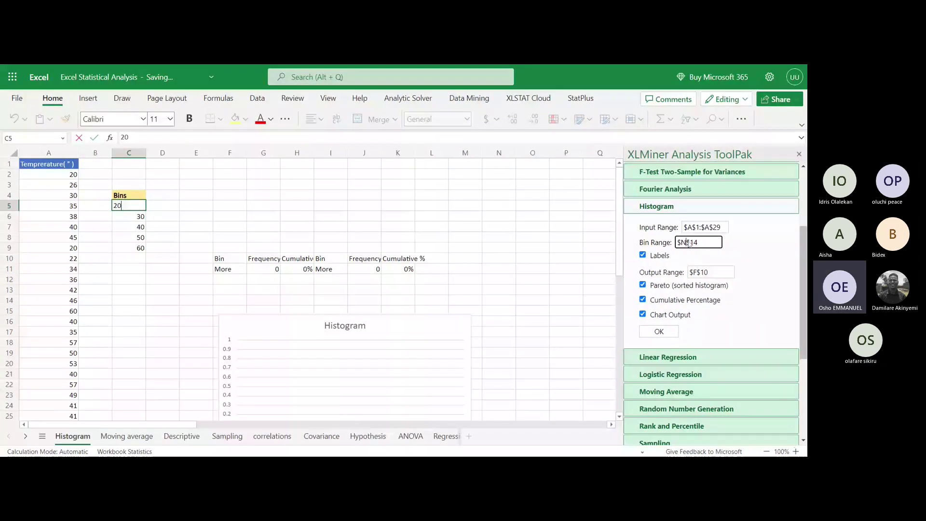
{"action": "left_click", "coordinate": [687, 243]}
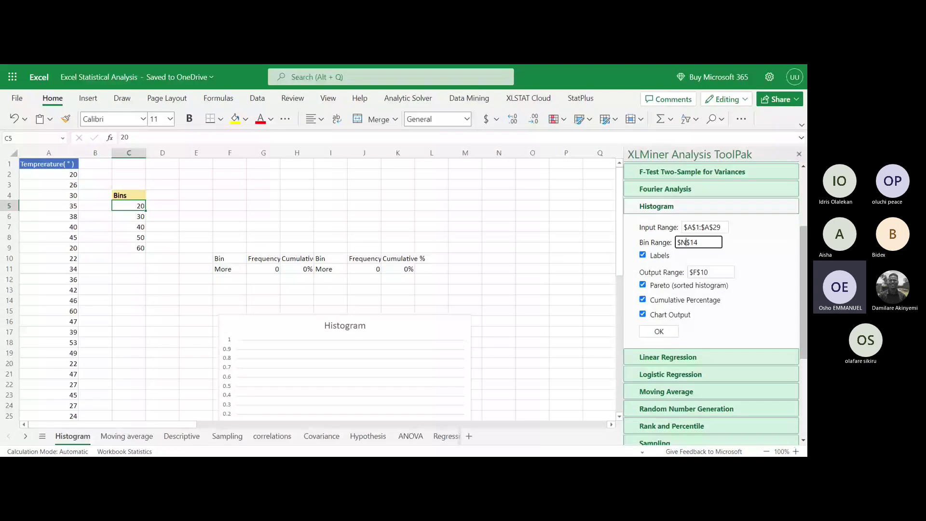
{"action": "key", "text": "BackSpace"}
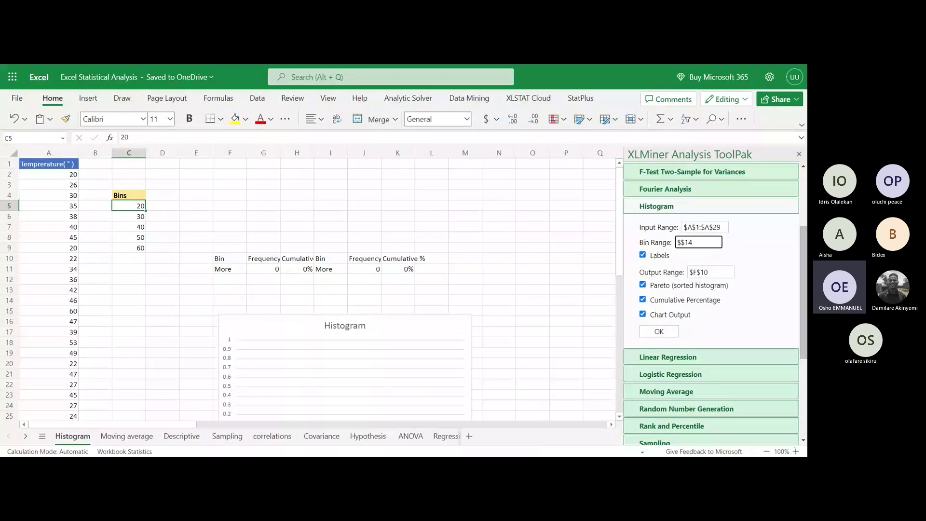
{"action": "type", "text": "C"}
{"action": "key", "text": "BackSpace"}
{"action": "key", "text": "BackSpace"}
{"action": "type", "text": "44"}
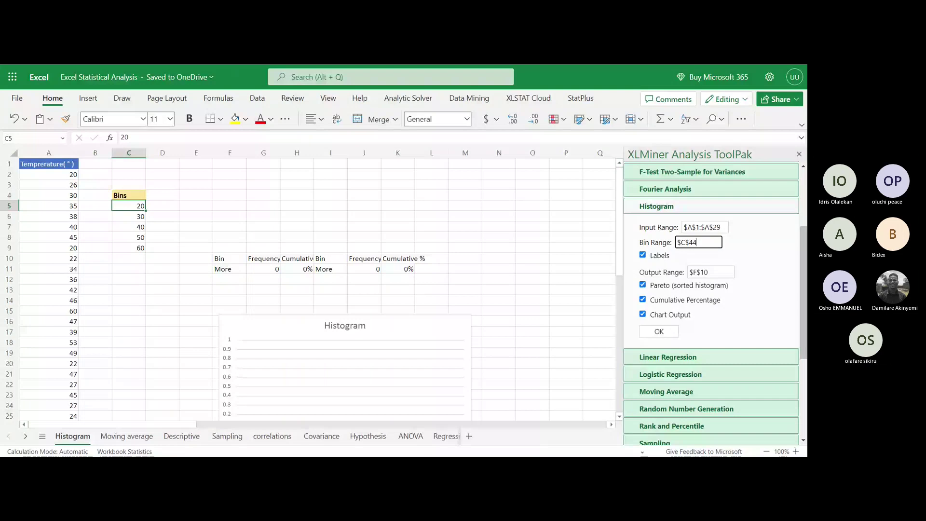
{"action": "key", "text": "BackSpace"}
{"action": "type", "text": "::"}
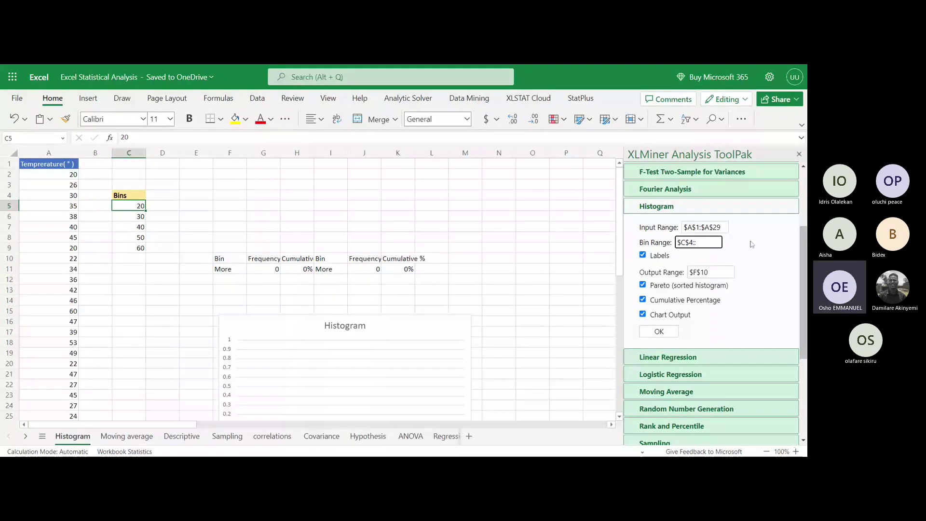
{"action": "key", "text": "BackSpace"}
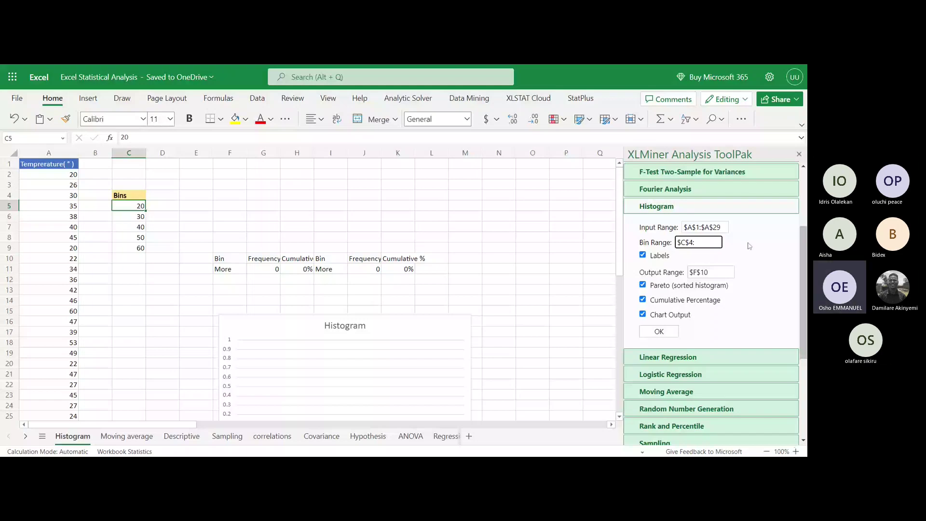
{"action": "type", "text": "$C"}
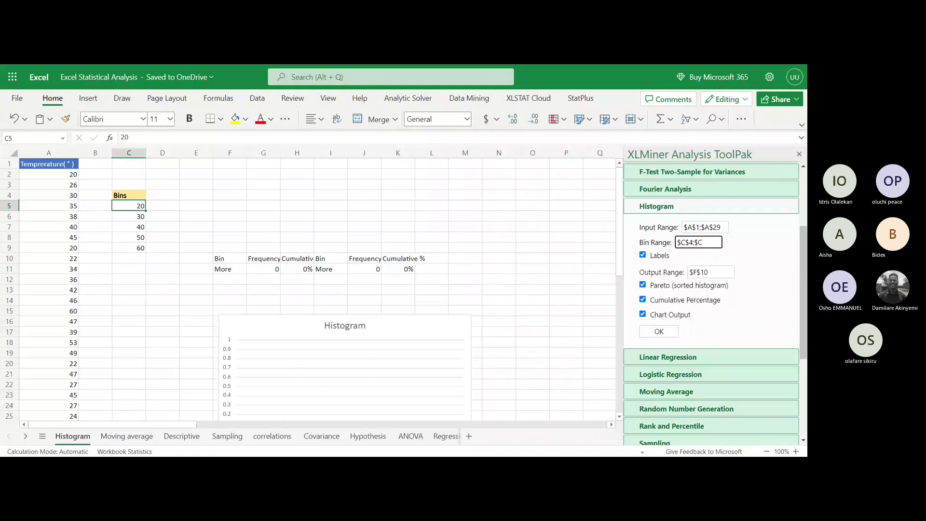
{"action": "type", "text": "$9"}
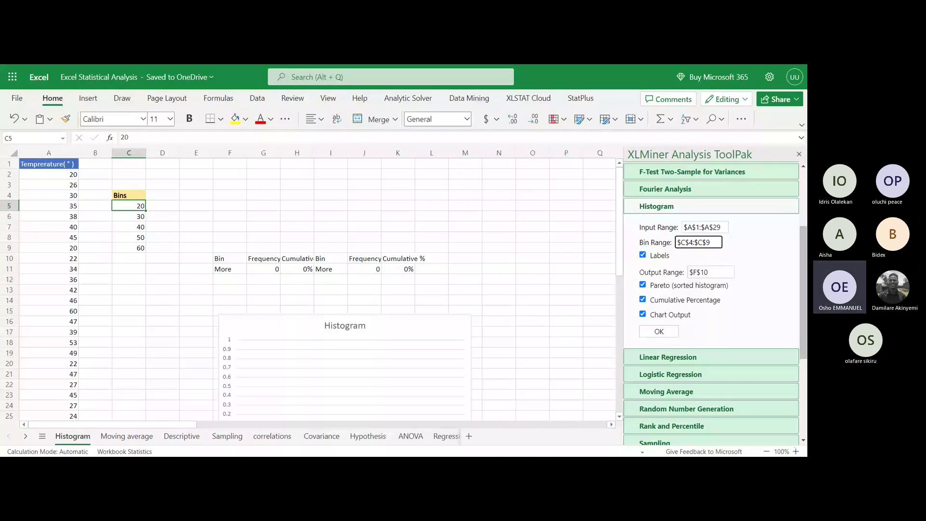
{"action": "key", "text": "Left"}
{"action": "key", "text": "Left"}
{"action": "type", "text": "4"}
{"action": "key", "text": "Right"}
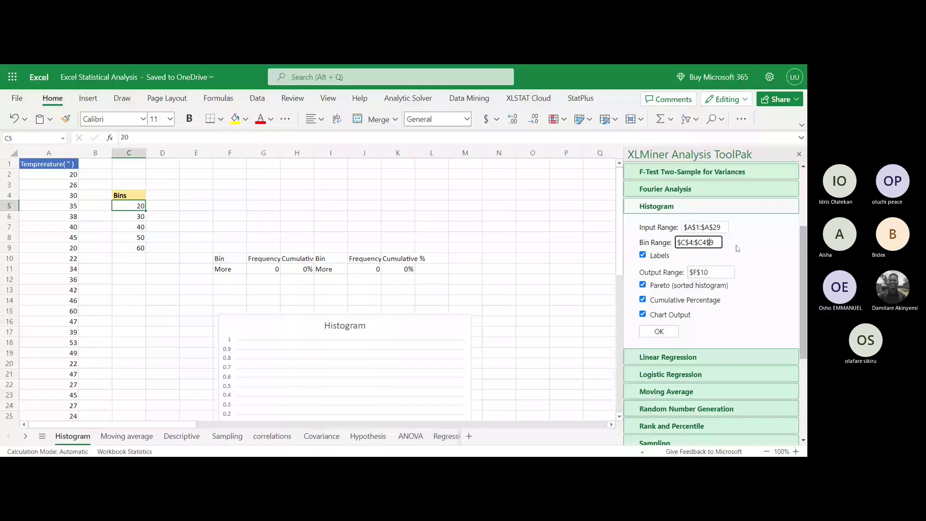
{"action": "key", "text": "Left"}
{"action": "key", "text": "BackSpace"}
Generate the histogram again with the corrected bin range and move the new chart slightly up beside the frequency tables.
{"action": "left_click", "coordinate": [669, 331]}
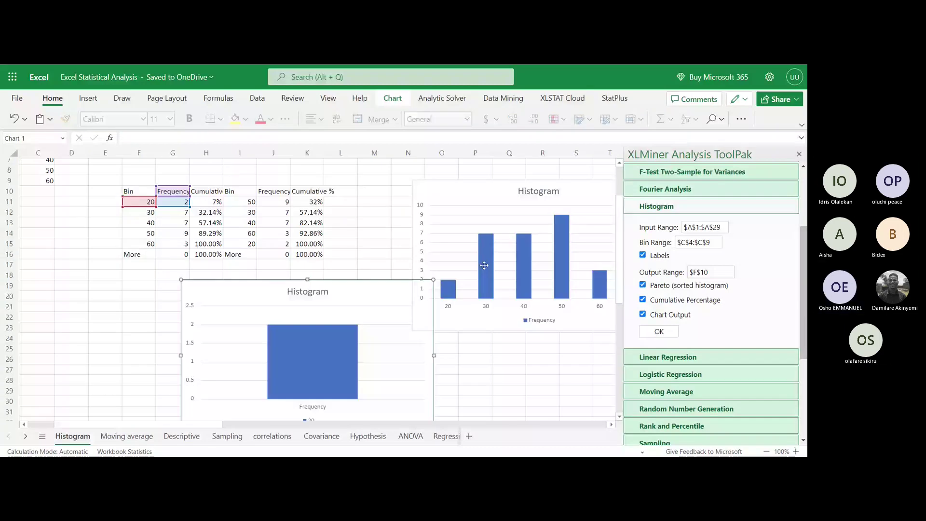
{"action": "left_click_drag", "start_coordinate": [484, 266], "coordinate": [471, 213]}
Move the earlier single-bar histogram chart further down the sheet, to start at about row 27.
{"action": "scroll", "coordinate": [313, 276], "scroll_direction": "down", "scroll_amount": 1}
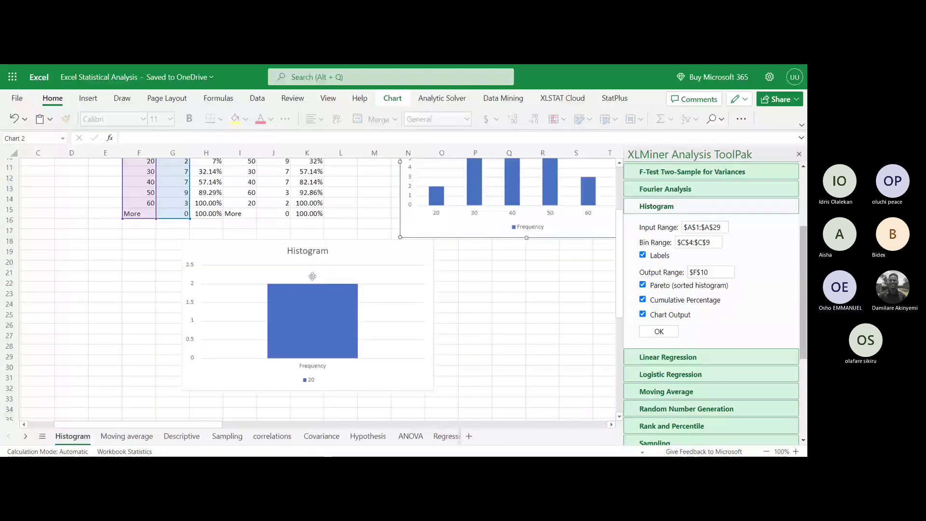
{"action": "left_click", "coordinate": [313, 276]}
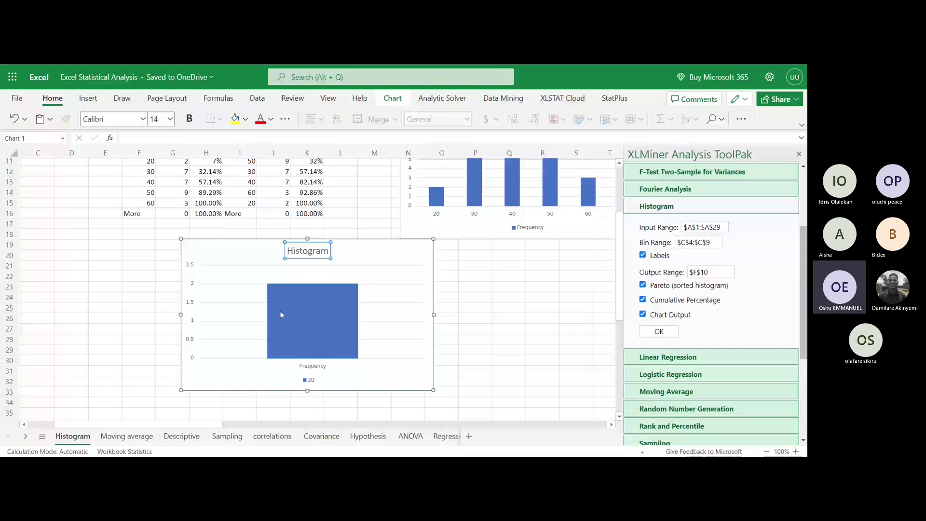
{"action": "left_click_drag", "start_coordinate": [281, 312], "coordinate": [219, 259]}
{"action": "double_click", "coordinate": [219, 258]}
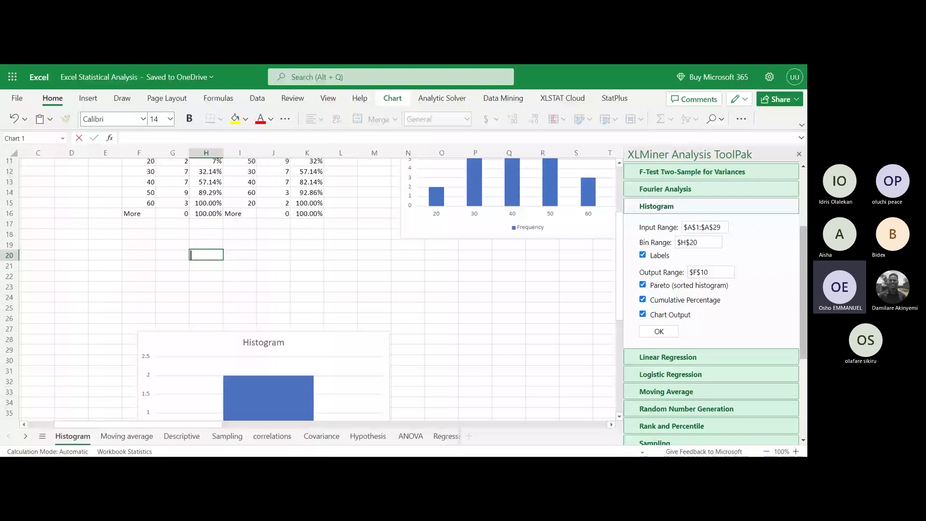
Auto-fit the widths of columns G and H to show the Frequency and Cumulative % headings in full.
{"action": "left_click", "coordinate": [274, 235]}
{"action": "scroll", "coordinate": [274, 235], "scroll_direction": "up", "scroll_amount": 1}
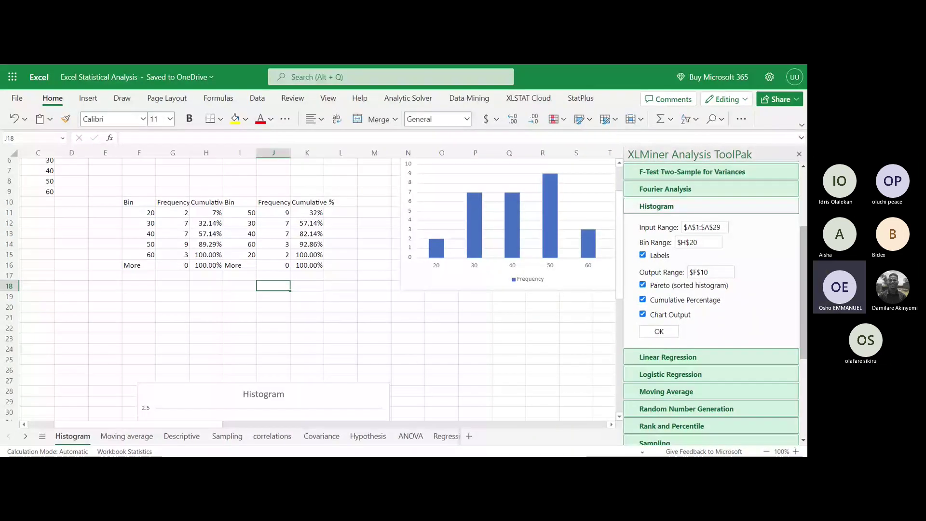
{"action": "double_click", "coordinate": [189, 153]}
{"action": "double_click", "coordinate": [223, 153]}
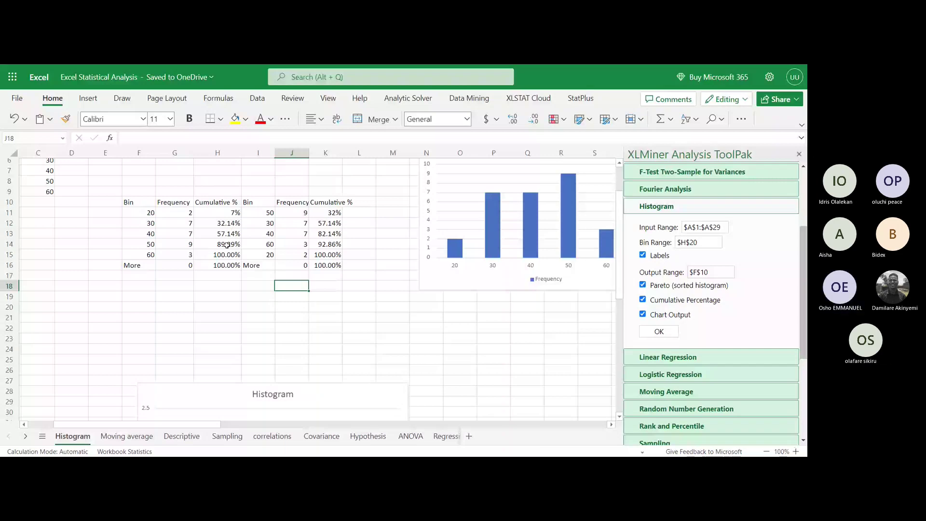
Change the frequency histogram chart beside the output tables to a line chart.
{"action": "scroll", "coordinate": [291, 332], "scroll_direction": "right", "scroll_amount": 8}
{"action": "scroll", "coordinate": [291, 332], "scroll_direction": "up", "scroll_amount": 1}
{"action": "scroll", "coordinate": [292, 332], "scroll_direction": "right", "scroll_amount": 1}
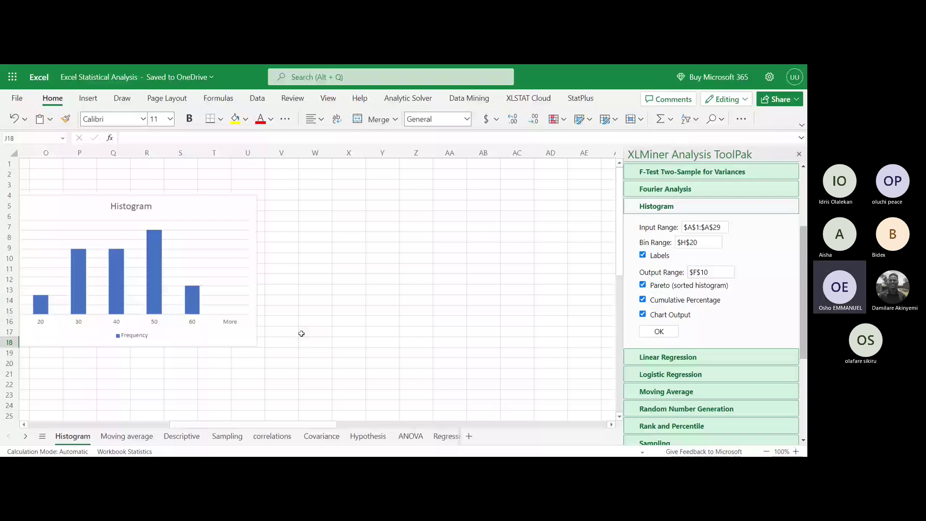
{"action": "scroll", "coordinate": [301, 334], "scroll_direction": "left", "scroll_amount": 3}
{"action": "left_click", "coordinate": [165, 215]}
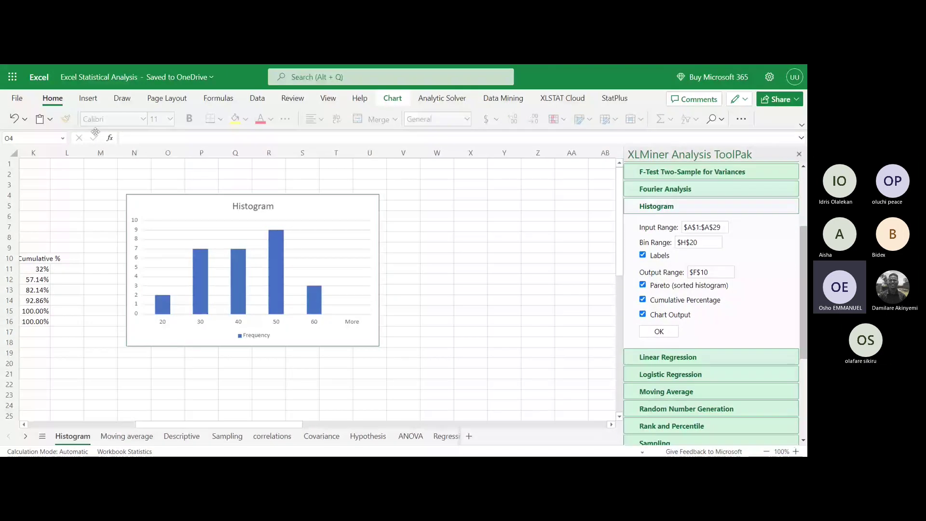
{"action": "left_click", "coordinate": [87, 98]}
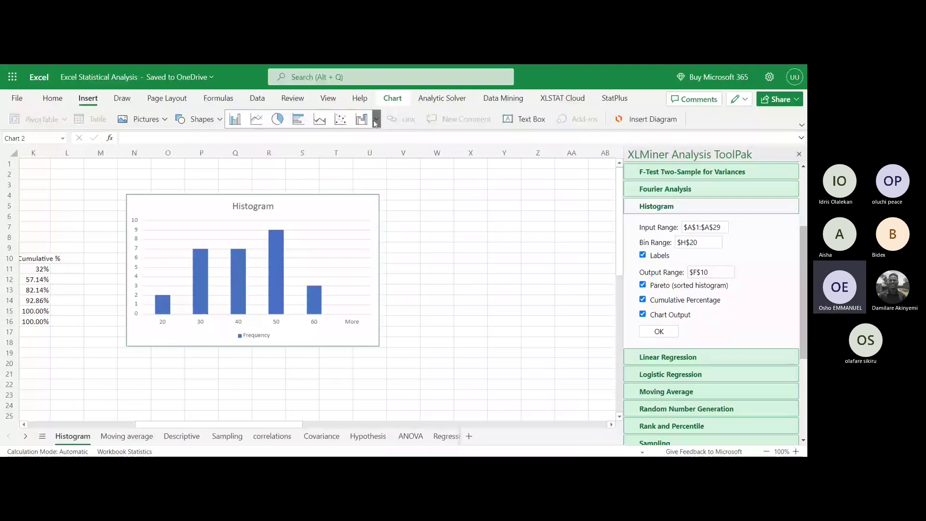
{"action": "left_click", "coordinate": [376, 124]}
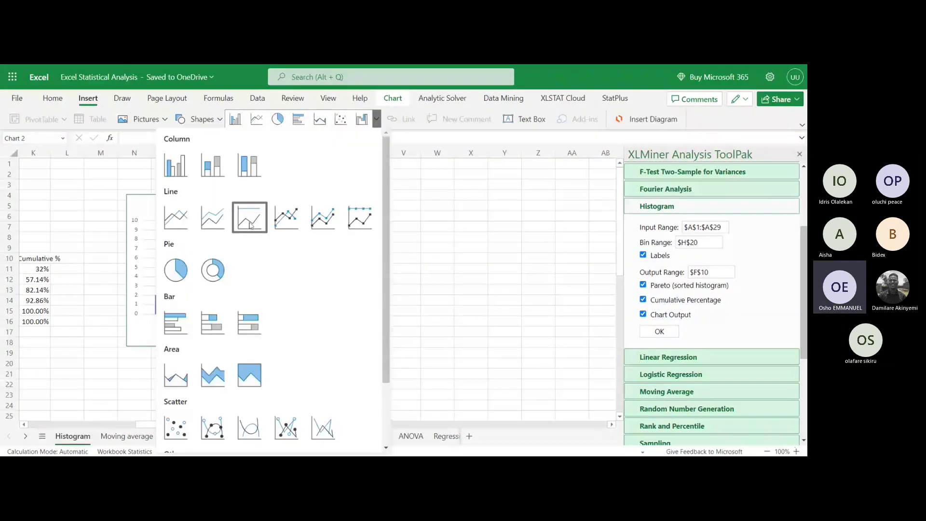
{"action": "left_click", "coordinate": [191, 211]}
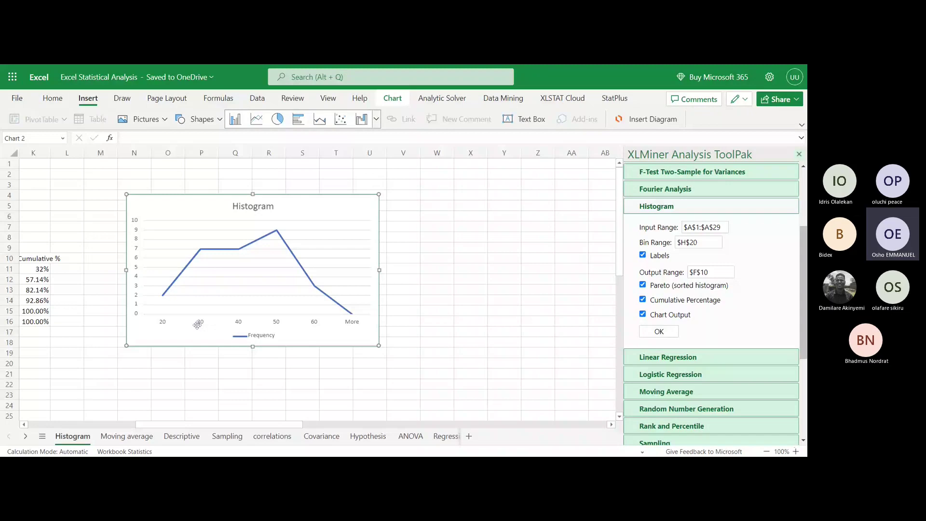
Switch to the Moving average sheet, collapse the Histogram settings and look over the Price of ice cream column.
{"action": "scroll", "coordinate": [108, 277], "scroll_direction": "left", "scroll_amount": 5}
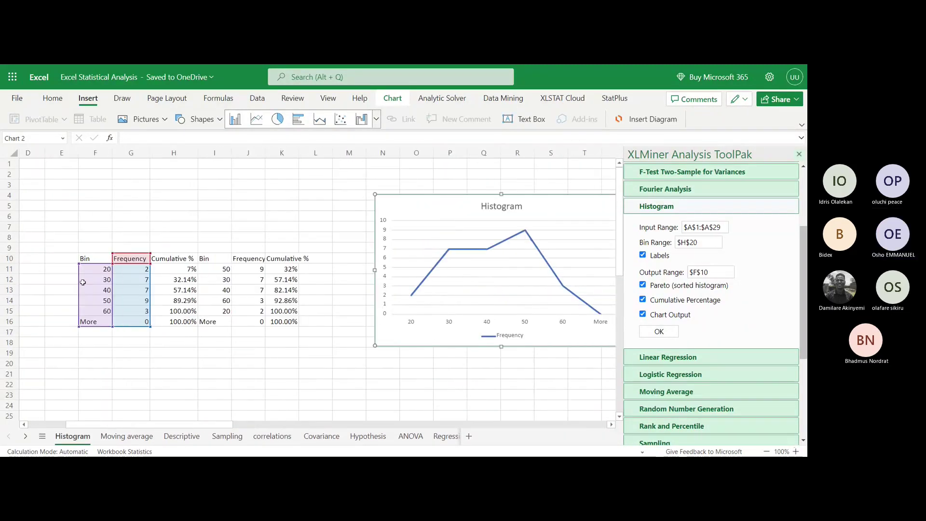
{"action": "scroll", "coordinate": [72, 279], "scroll_direction": "left", "scroll_amount": 3}
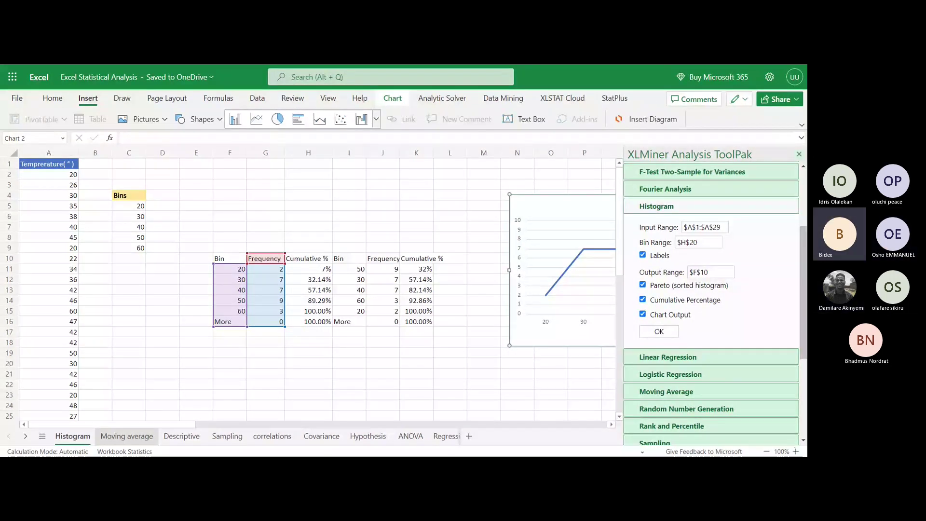
{"action": "left_click", "coordinate": [124, 433]}
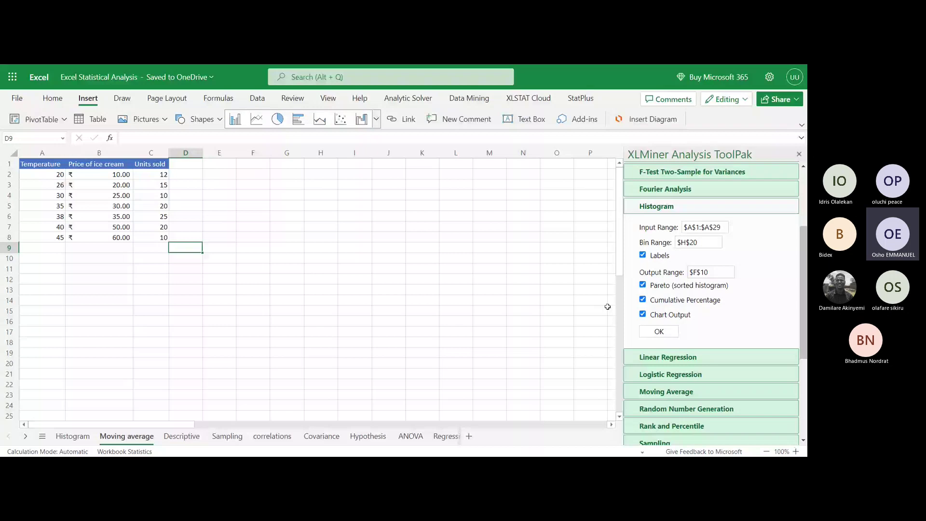
{"action": "left_click", "coordinate": [656, 206]}
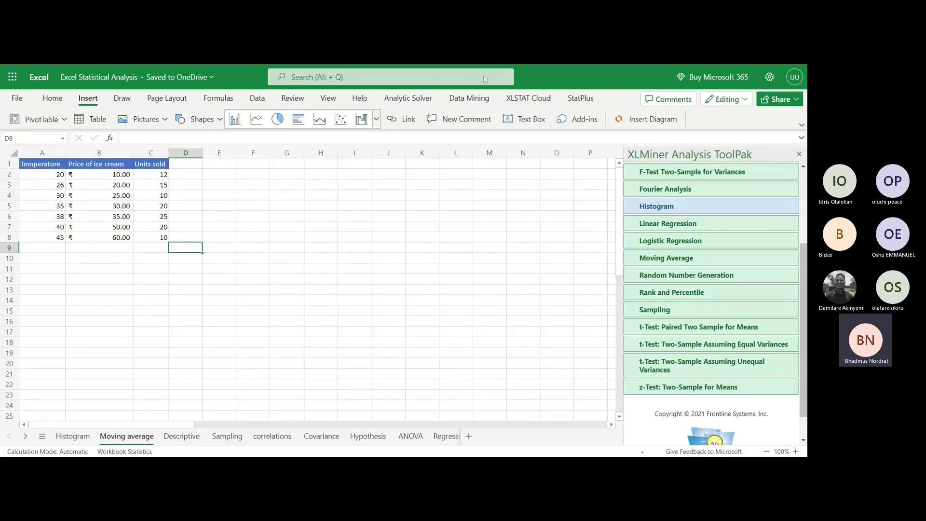
{"action": "left_click", "coordinate": [107, 174]}
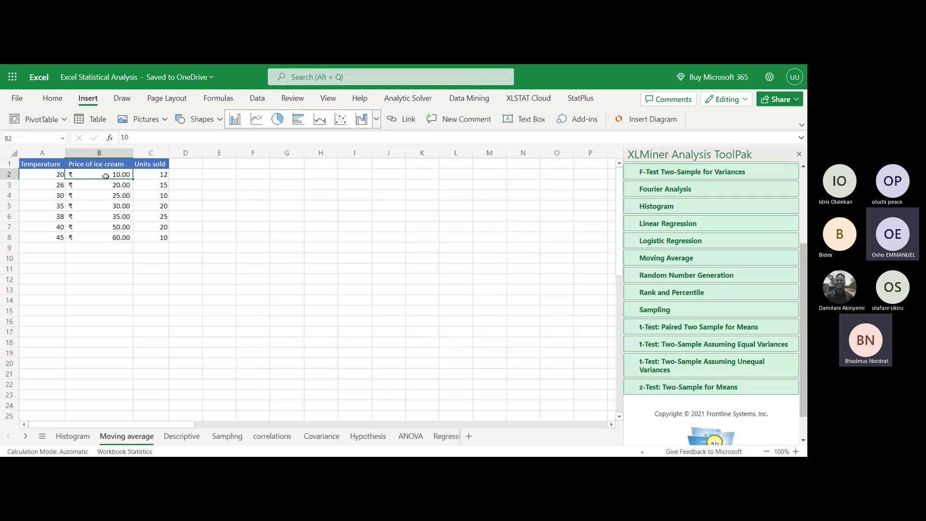
{"action": "left_click", "coordinate": [112, 195]}
{"action": "left_click", "coordinate": [117, 227]}
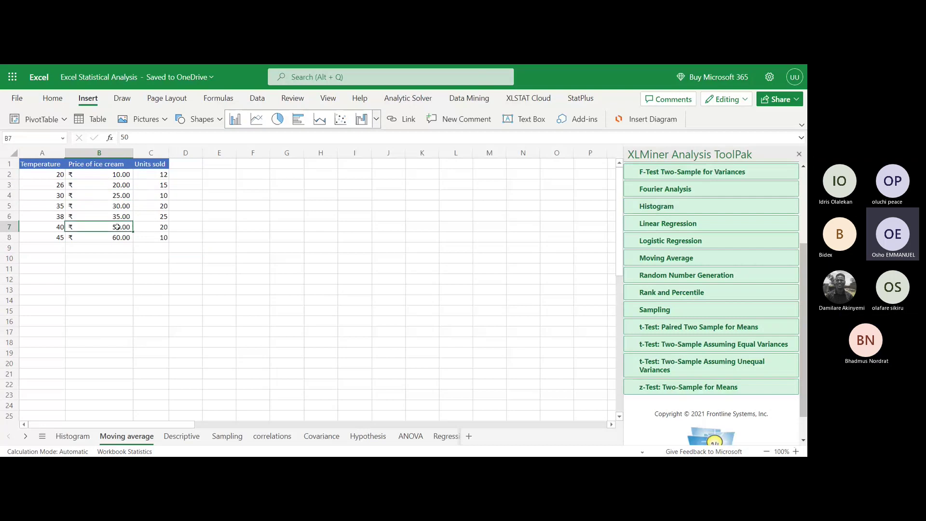
{"action": "left_click", "coordinate": [117, 247]}
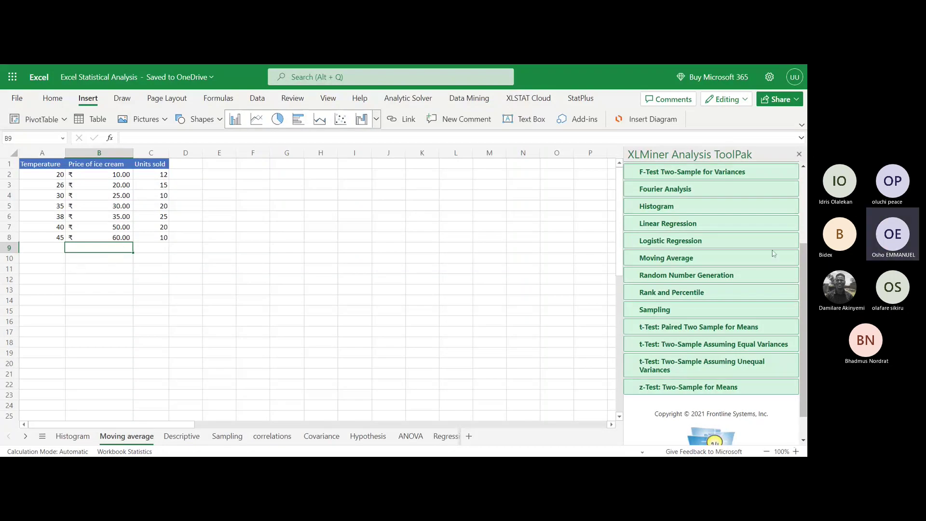
Open the Moving Average tool and set its input range to B1:B8, covering the Price of ice cream column.
{"action": "left_click", "coordinate": [704, 260]}
{"action": "left_click", "coordinate": [705, 278]}
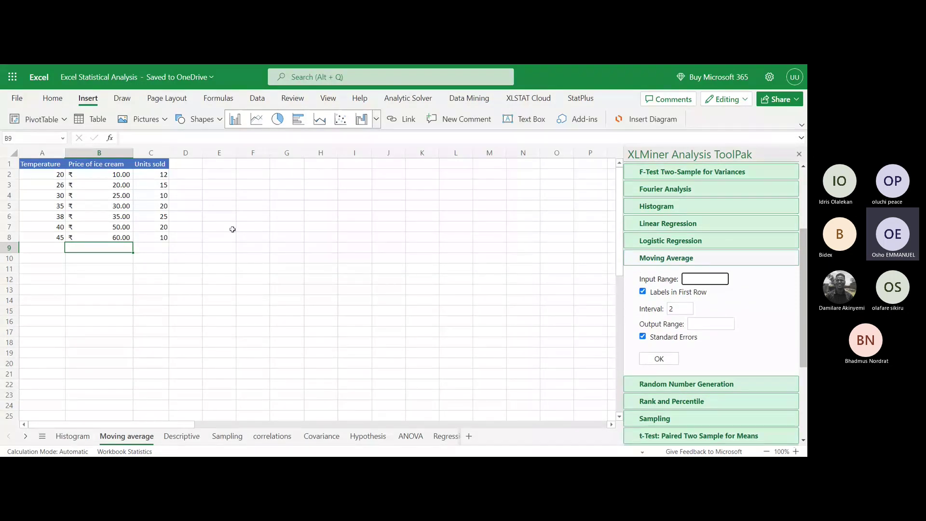
{"action": "left_click_drag", "start_coordinate": [98, 164], "coordinate": [92, 236]}
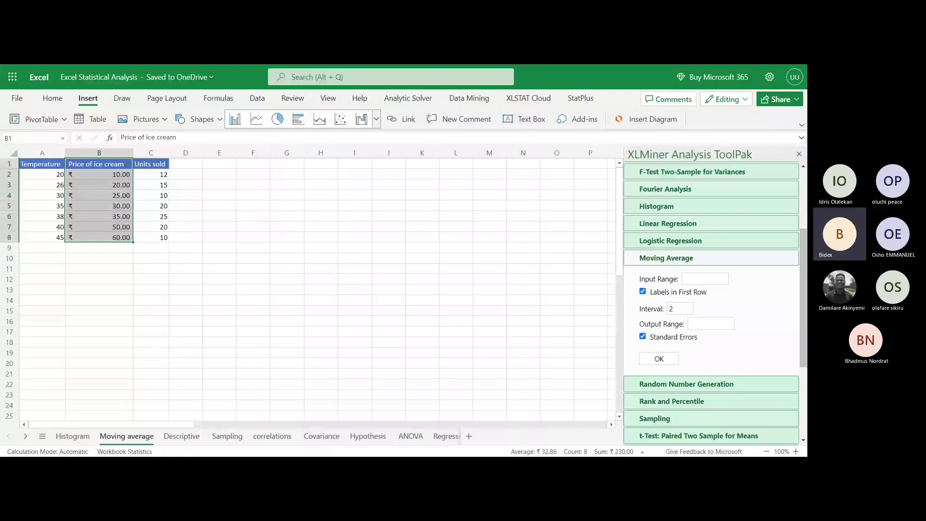
{"action": "left_click", "coordinate": [704, 279]}
{"action": "type", "text": ":B"}
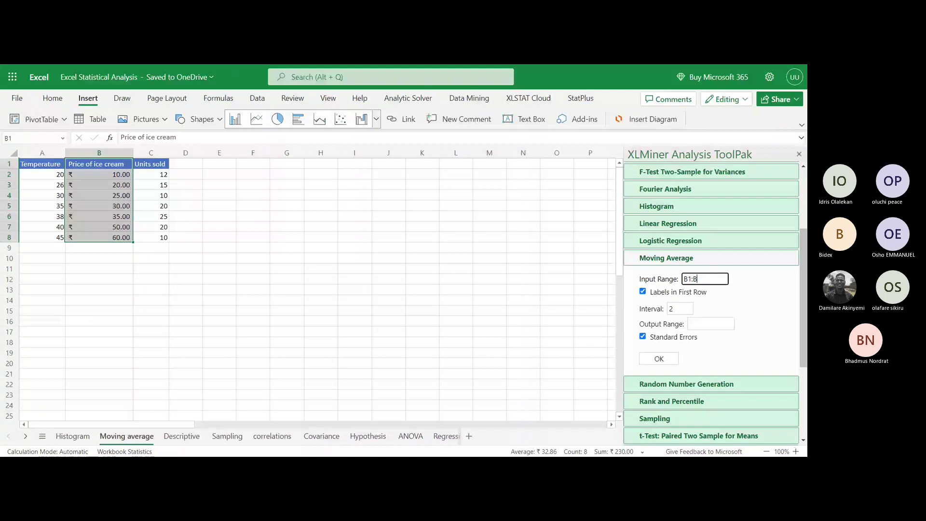
{"action": "type", "text": "8"}
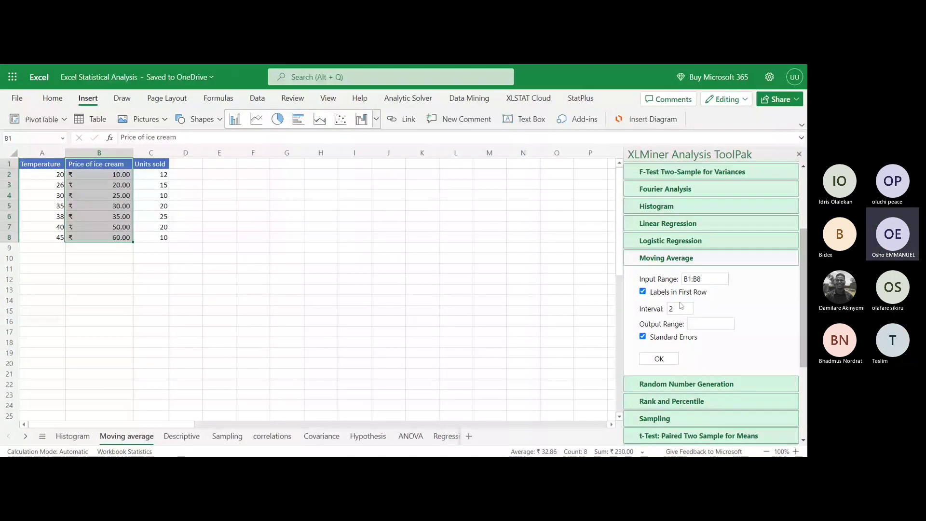
Re-enter 2 as the interval for the moving average.
{"action": "left_click_drag", "start_coordinate": [680, 292], "coordinate": [683, 310]}
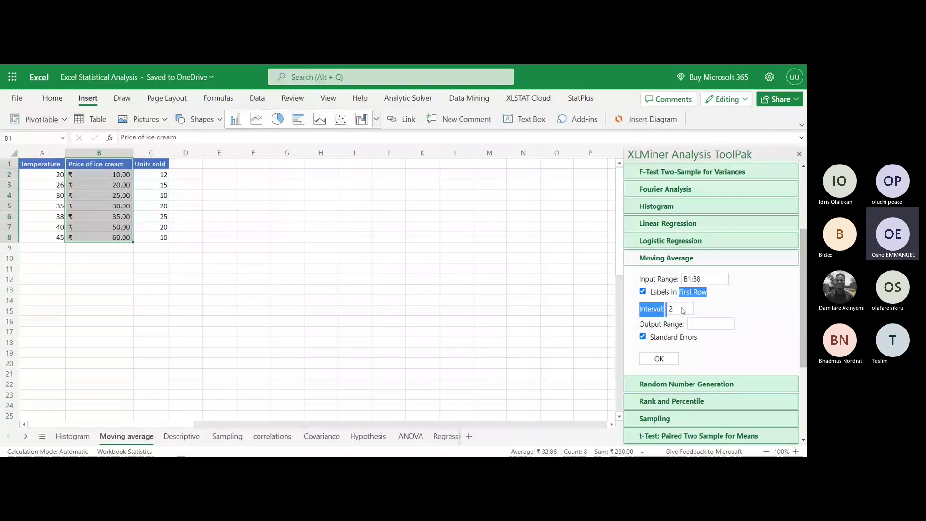
{"action": "left_click", "coordinate": [683, 310]}
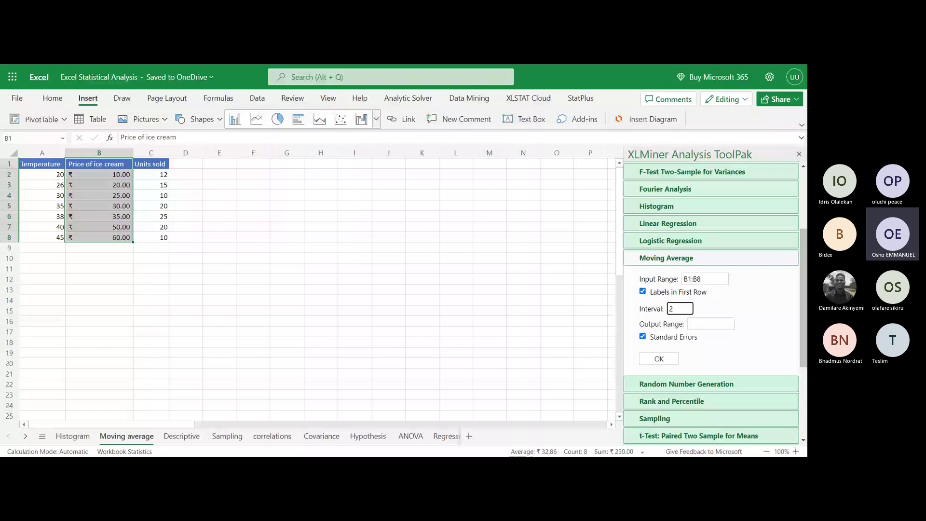
{"action": "key", "text": "BackSpace"}
{"action": "type", "text": "2"}
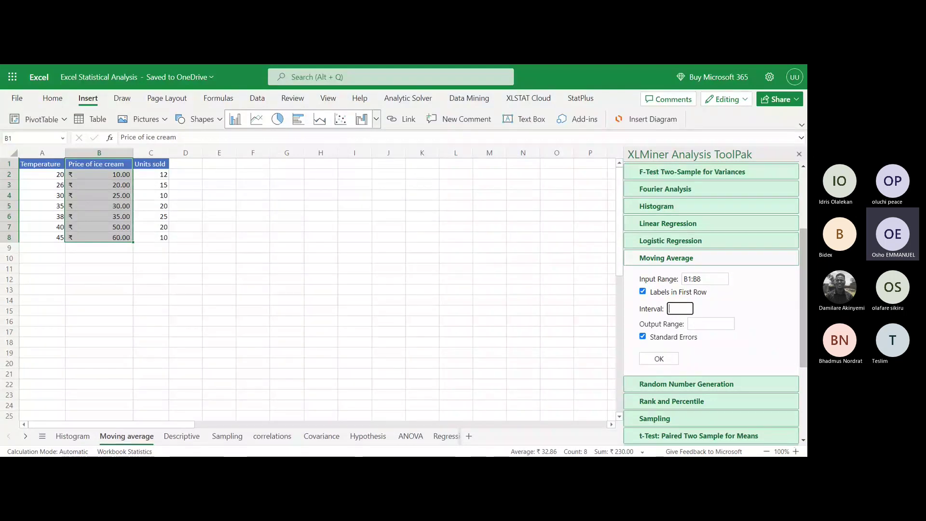
Try to generate the moving average with the output range entered as G*.
{"action": "left_click", "coordinate": [711, 324]}
{"action": "left_click", "coordinate": [287, 237]}
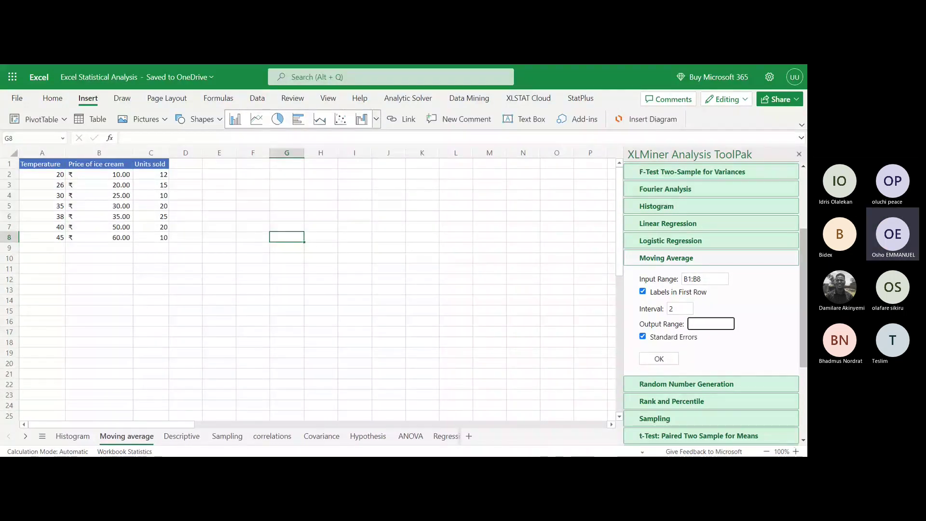
{"action": "type", "text": "G*"}
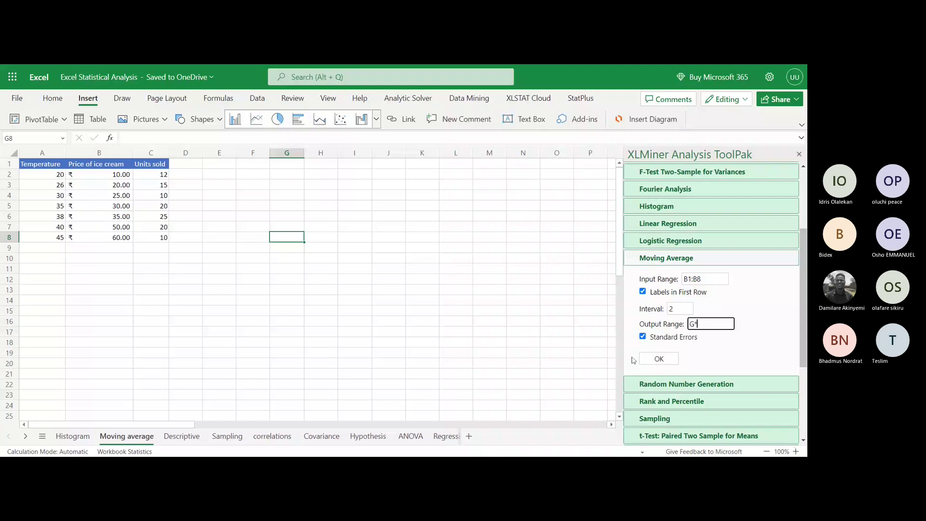
{"action": "left_click", "coordinate": [657, 361]}
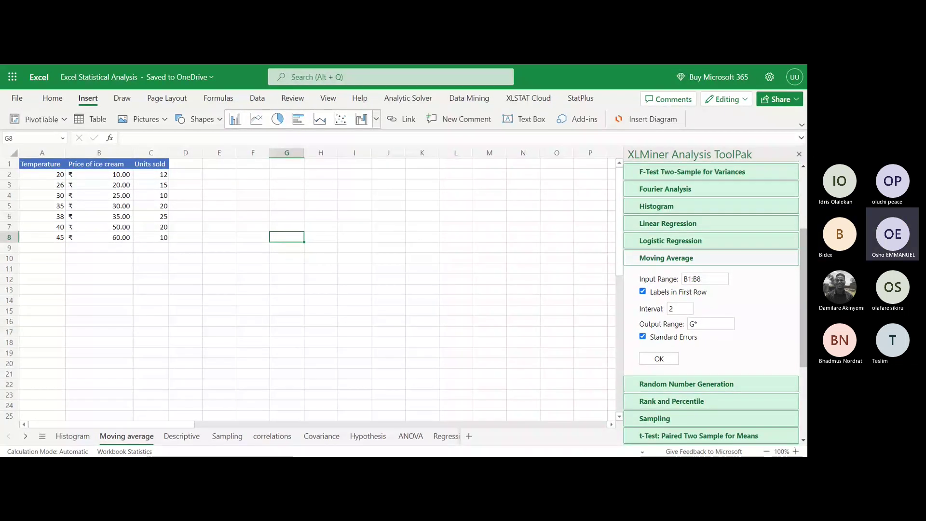
Correct the output range to G8 and generate the moving average with standard errors.
{"action": "left_click", "coordinate": [710, 325]}
{"action": "key", "text": "BackSpace"}
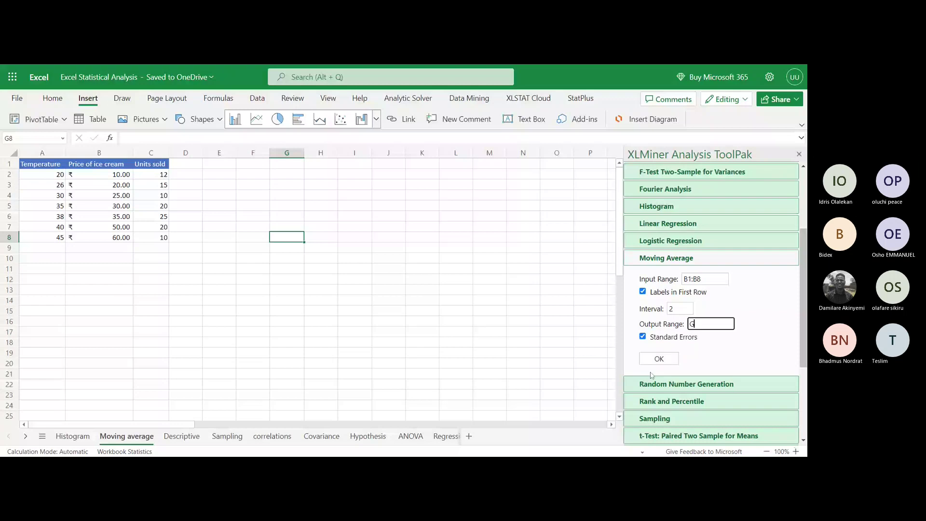
{"action": "left_click", "coordinate": [651, 362]}
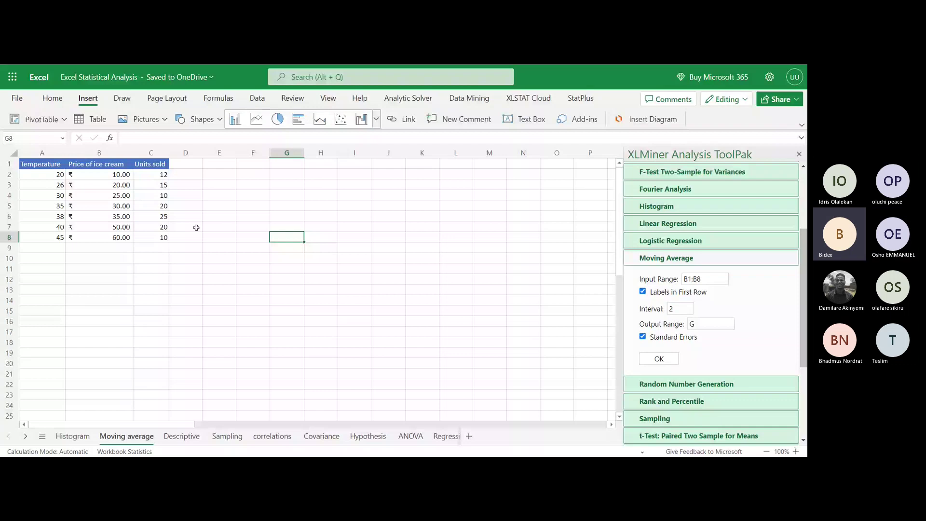
{"action": "left_click", "coordinate": [253, 237]}
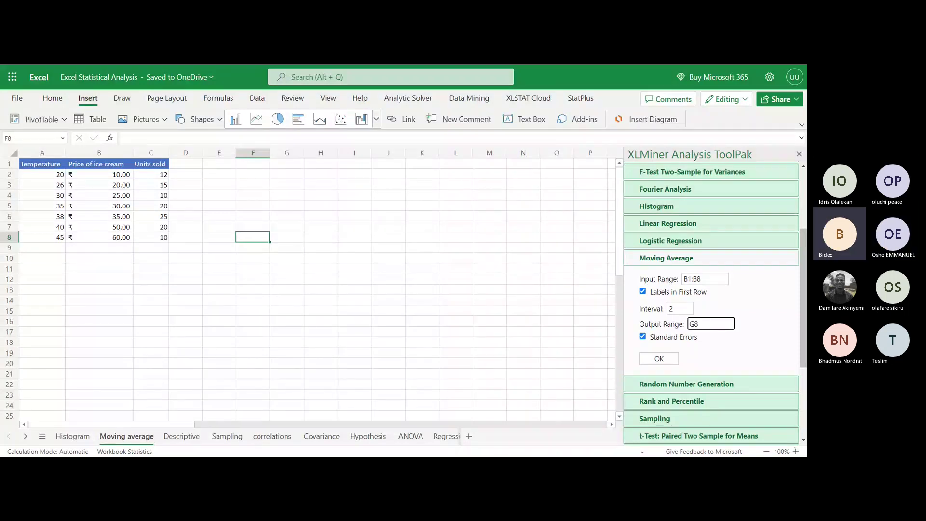
{"action": "left_click", "coordinate": [670, 359]}
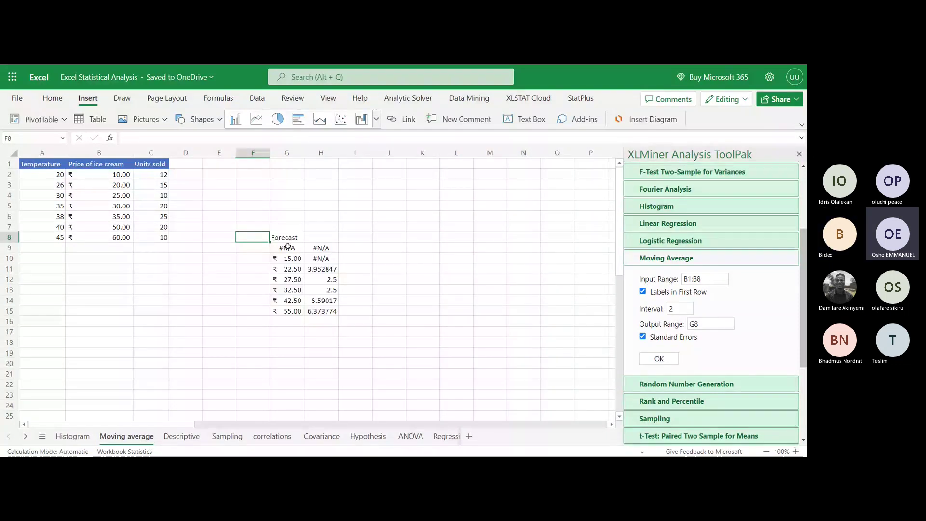
Insert a line chart with markers from the forecast and standard error values in G9:H15 and move it slightly left over the output.
{"action": "left_click", "coordinate": [287, 240]}
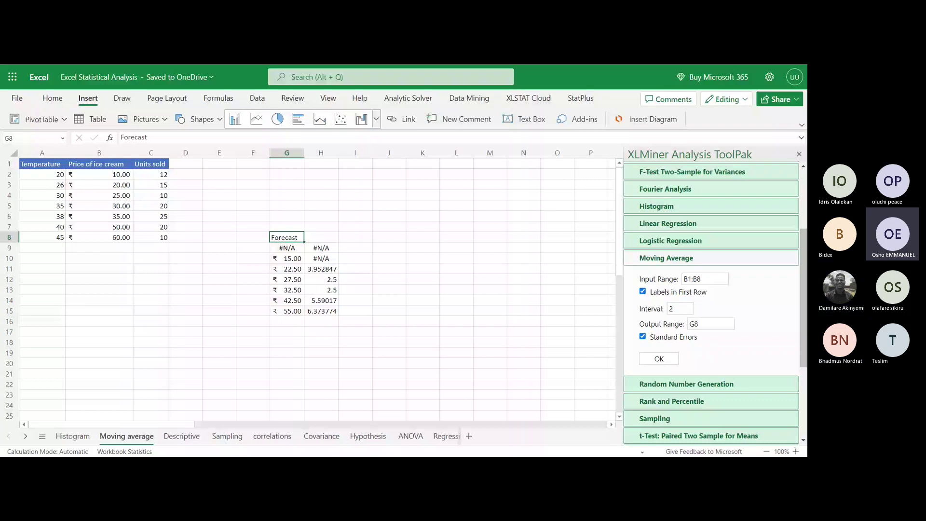
{"action": "key", "text": "Down"}
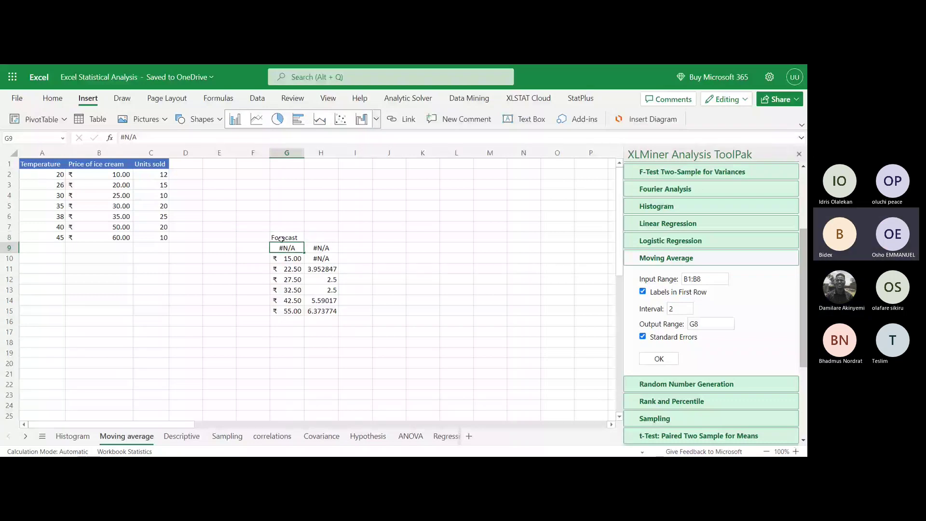
{"action": "left_click_drag", "start_coordinate": [282, 239], "coordinate": [294, 280]}
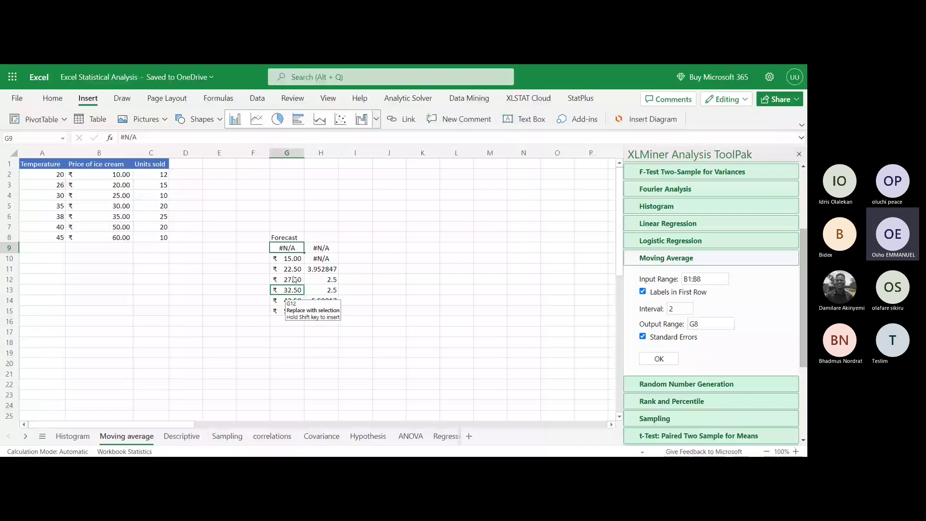
{"action": "left_click_drag", "start_coordinate": [287, 247], "coordinate": [318, 312]}
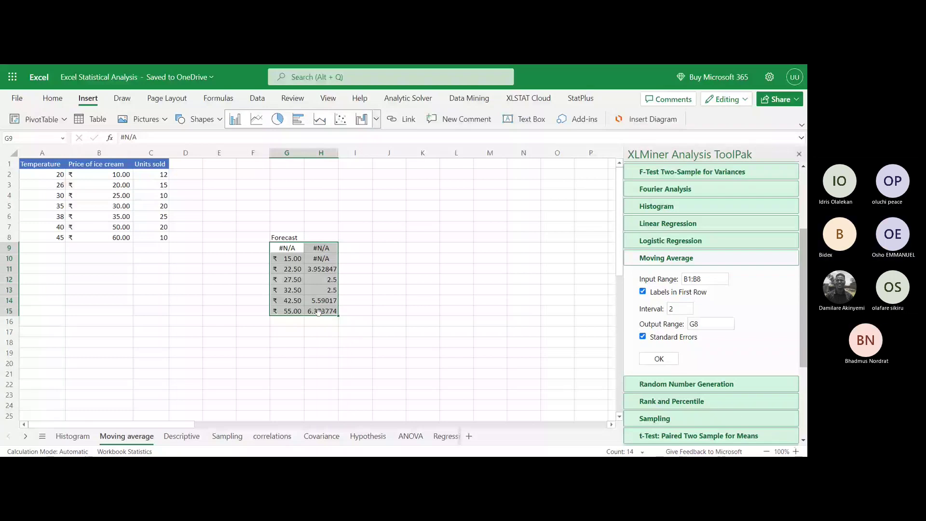
{"action": "key", "text": "alt+F1"}
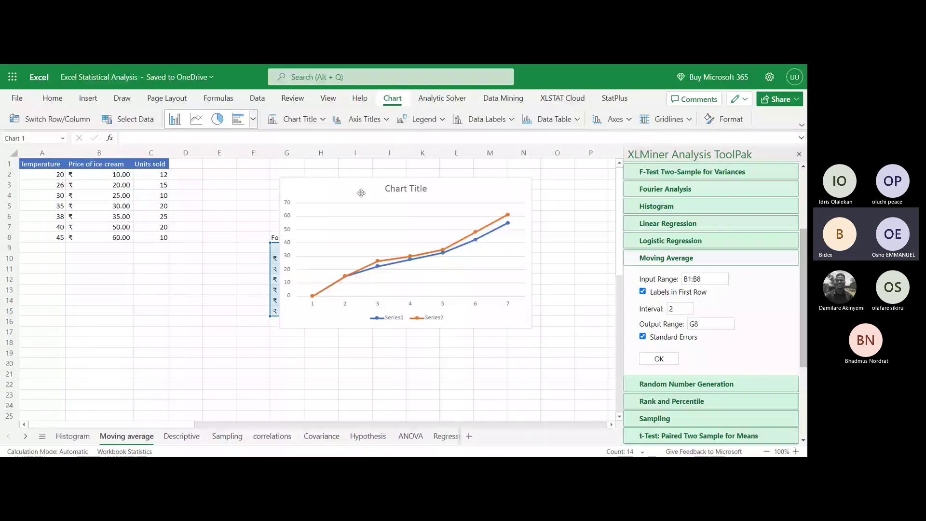
{"action": "left_click_drag", "start_coordinate": [361, 193], "coordinate": [339, 195]}
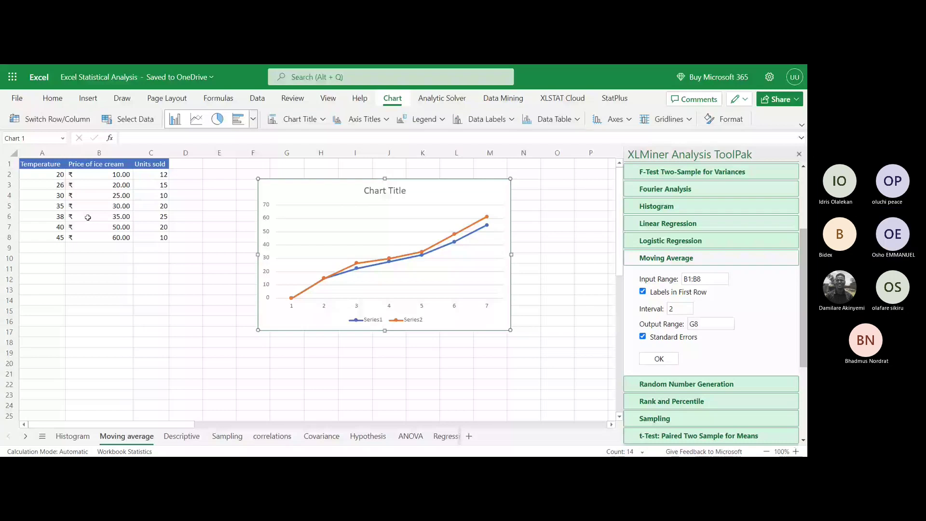
Change the moving average chart to a line chart without markers.
{"action": "left_click", "coordinate": [253, 119]}
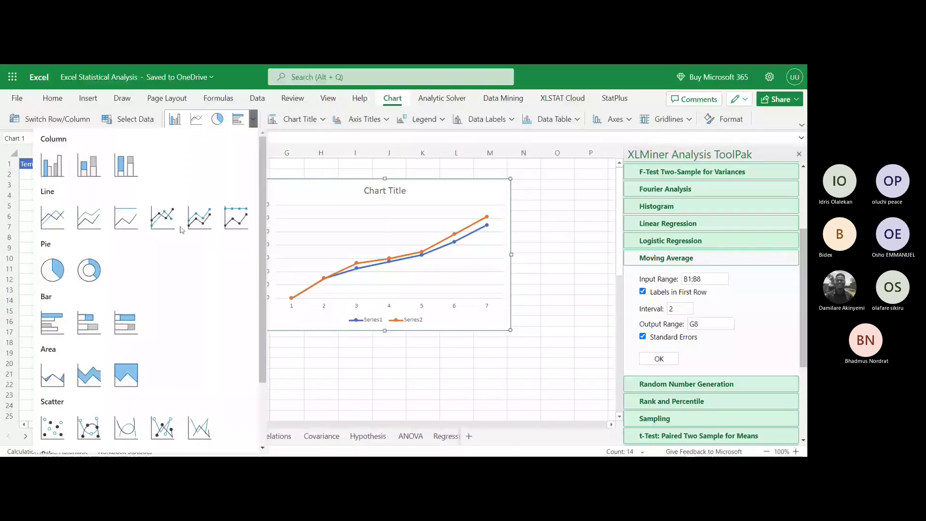
{"action": "left_click", "coordinate": [118, 221]}
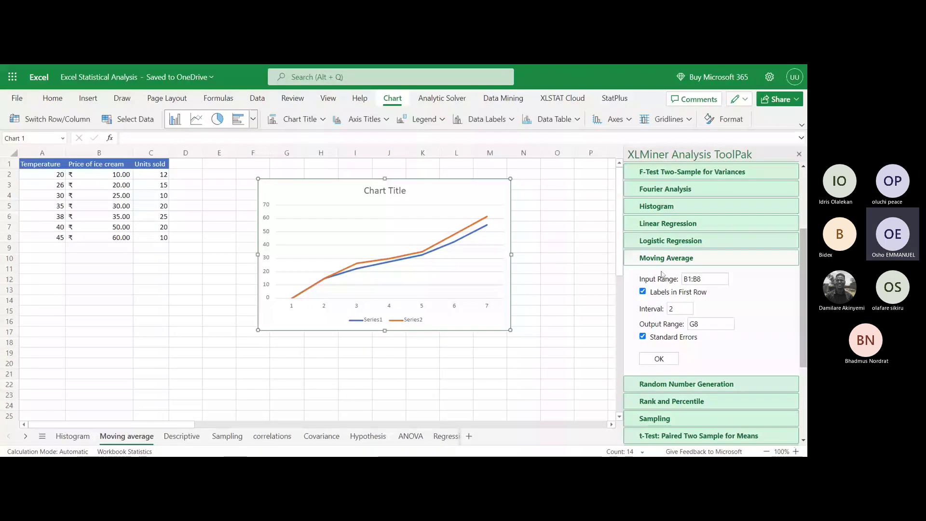
{"action": "left_click", "coordinate": [665, 264]}
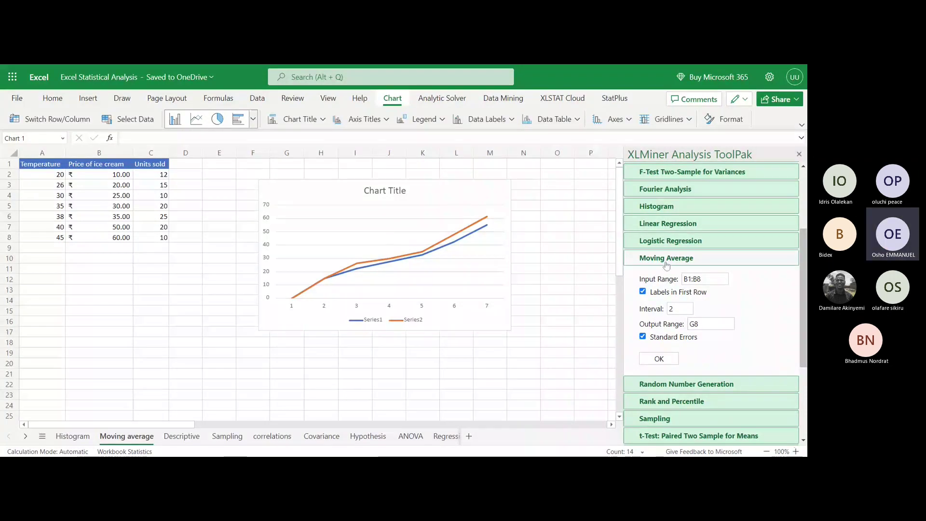
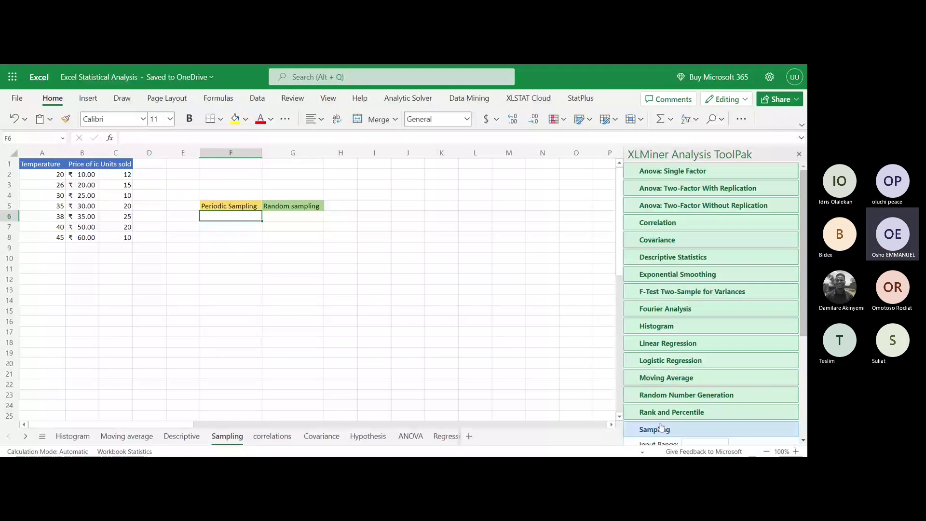
Open the ToolPak's Sampling tool and set its input range to the Units sold column, C1:C8.
{"action": "scroll", "coordinate": [662, 428], "scroll_direction": "down", "scroll_amount": 3}
{"action": "left_click", "coordinate": [658, 283]}
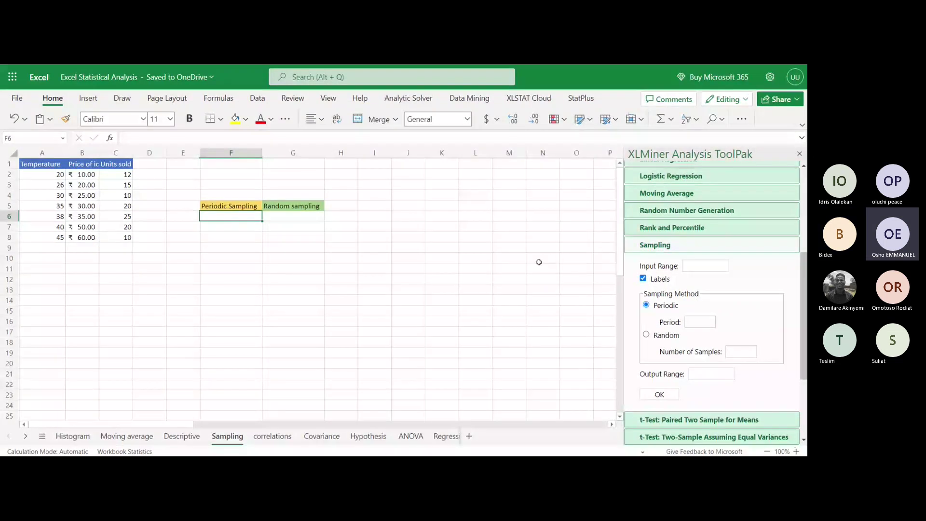
{"action": "left_click", "coordinate": [705, 266]}
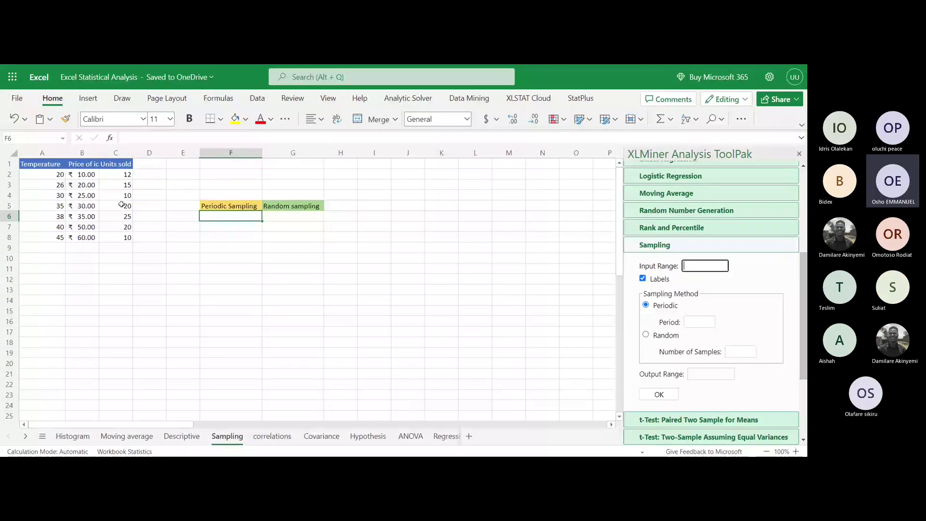
{"action": "left_click_drag", "start_coordinate": [116, 164], "coordinate": [116, 238]}
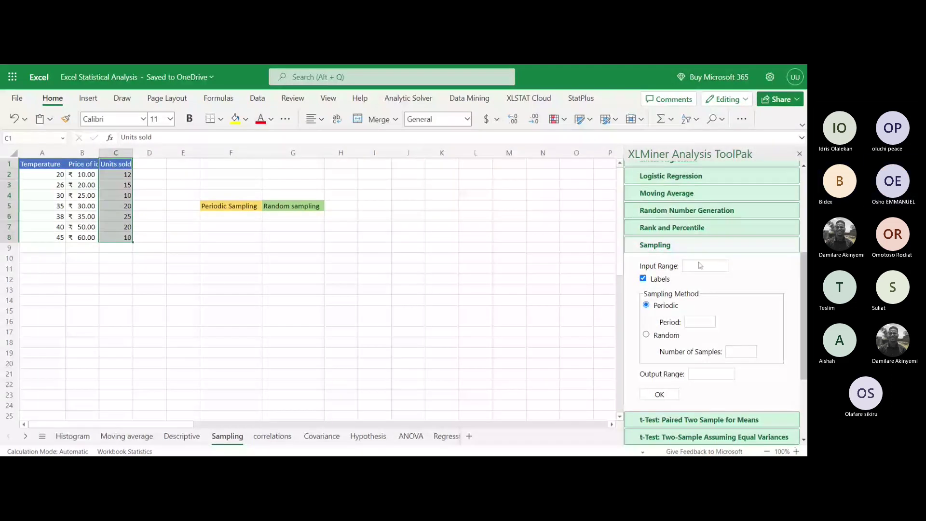
{"action": "left_click", "coordinate": [705, 266]}
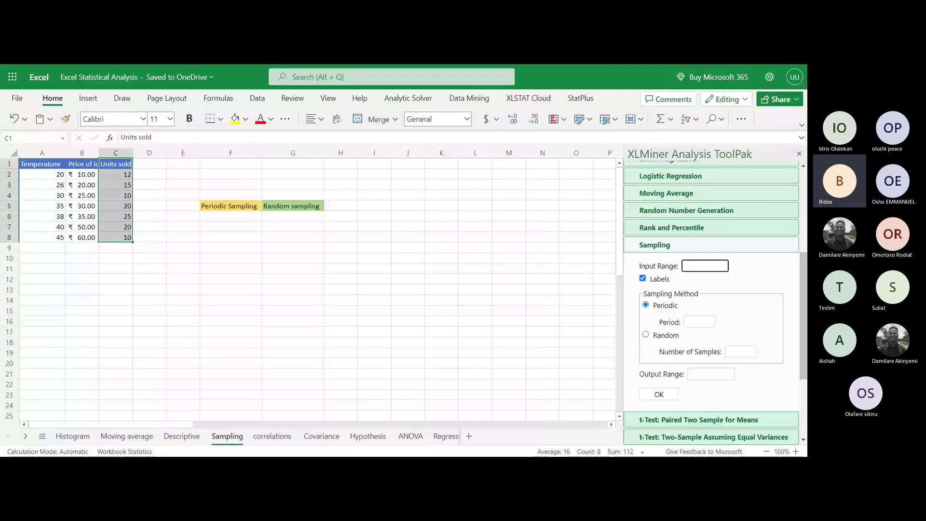
{"action": "type", "text": "C1"}
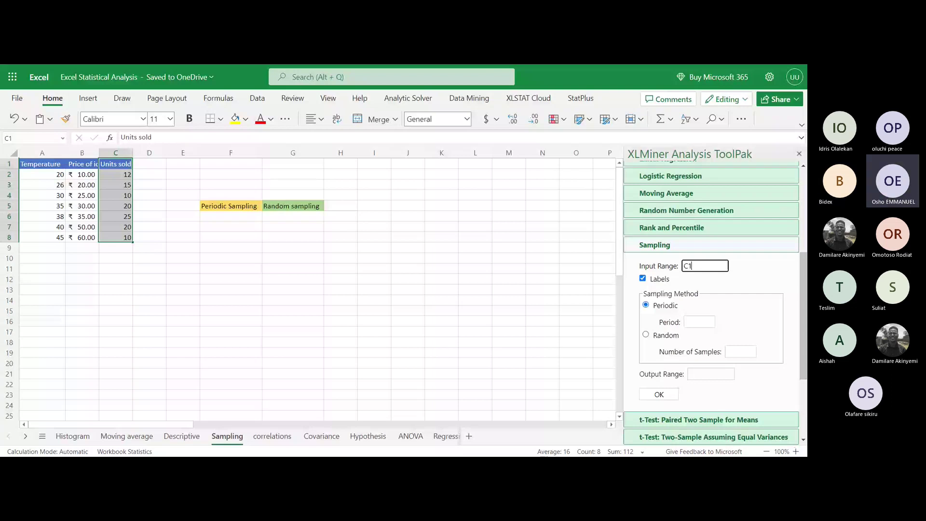
{"action": "type", "text": ":C8"}
Generate a periodic sample with a period of 2 and the output range F6, under the Periodic Sampling heading.
{"action": "left_click", "coordinate": [700, 322]}
{"action": "type", "text": "2"}
{"action": "left_click", "coordinate": [710, 374]}
{"action": "left_click", "coordinate": [227, 207]}
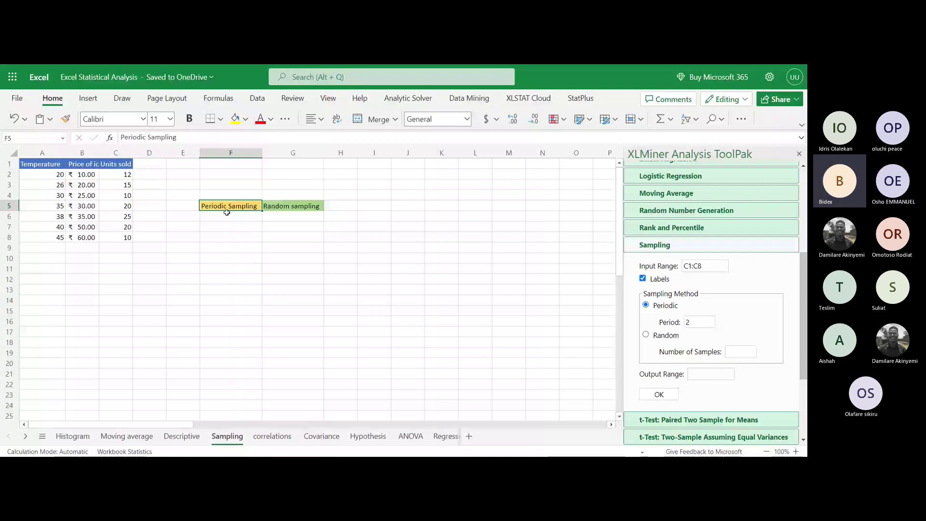
{"action": "left_click", "coordinate": [227, 213]}
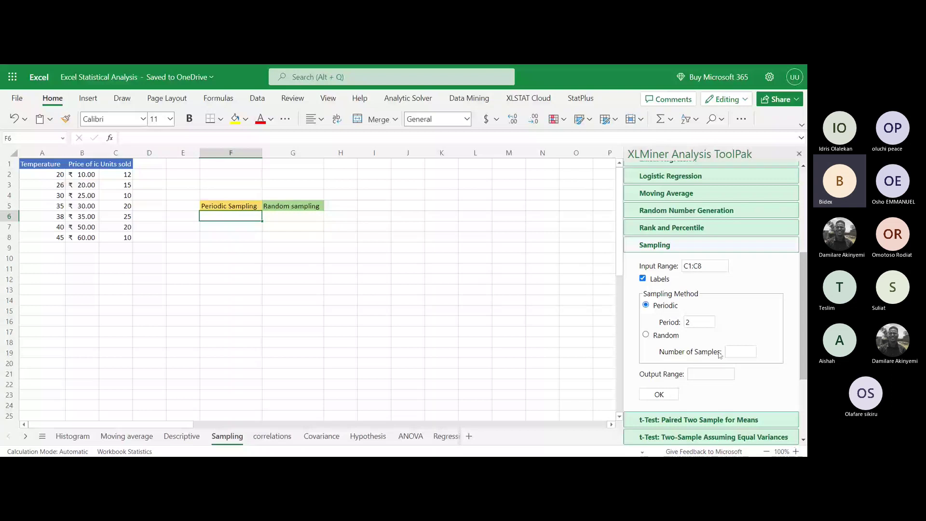
{"action": "left_click", "coordinate": [710, 375]}
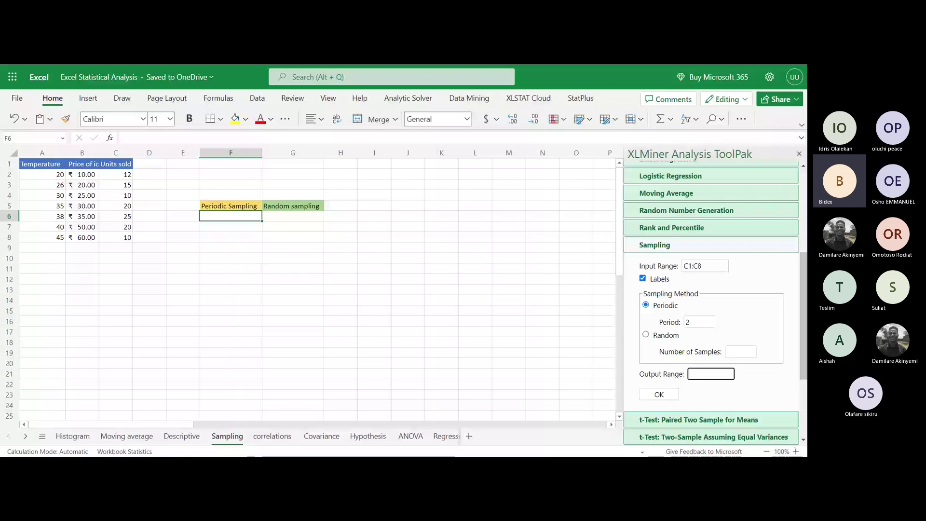
{"action": "type", "text": "F6"}
{"action": "left_click", "coordinate": [659, 394]}
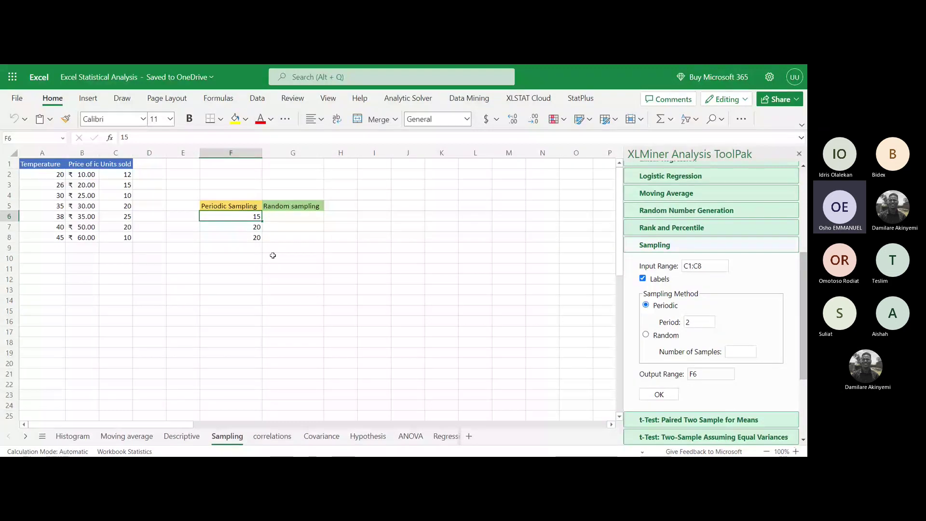
{"action": "left_click", "coordinate": [128, 174]}
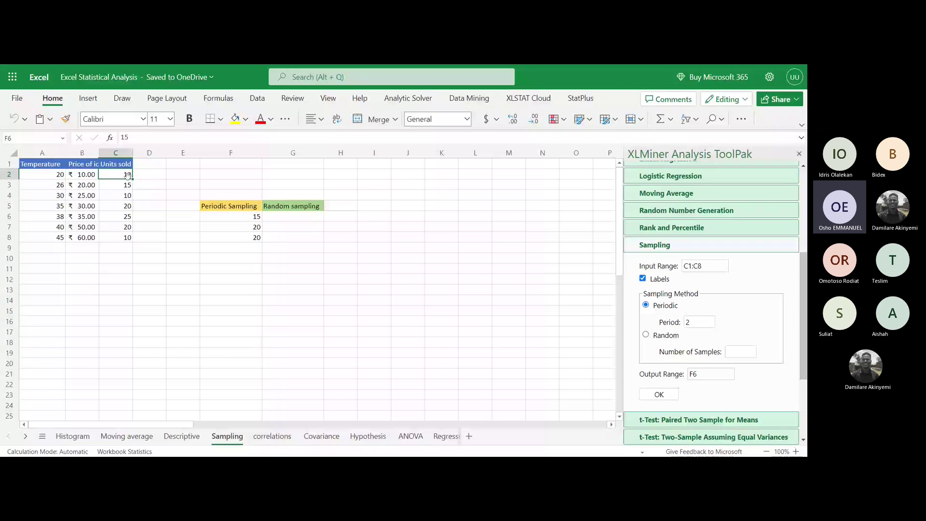
{"action": "left_click", "coordinate": [128, 186]}
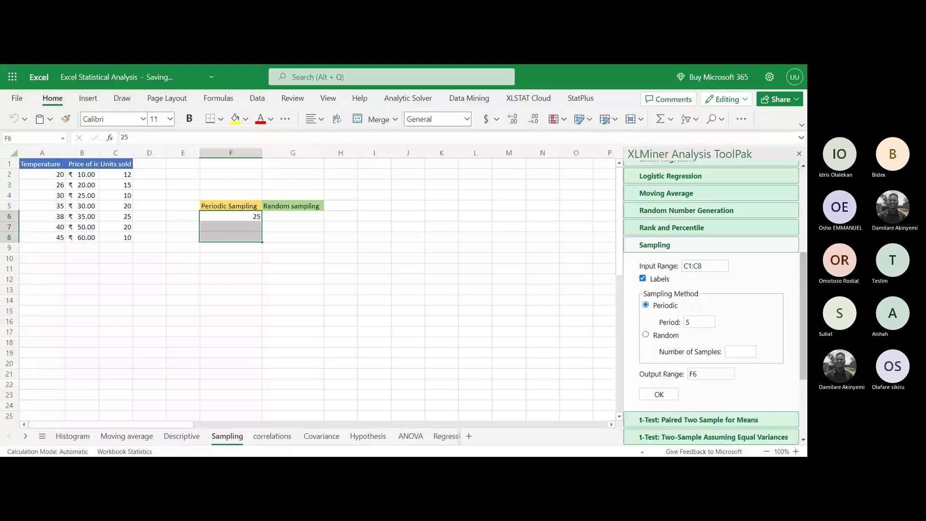
Set the sampling period to 3 and try to generate the periodic sample in F6.
{"action": "scroll", "coordinate": [708, 312], "scroll_direction": "down", "scroll_amount": 1}
{"action": "double_click", "coordinate": [705, 308]}
{"action": "type", "text": "8"}
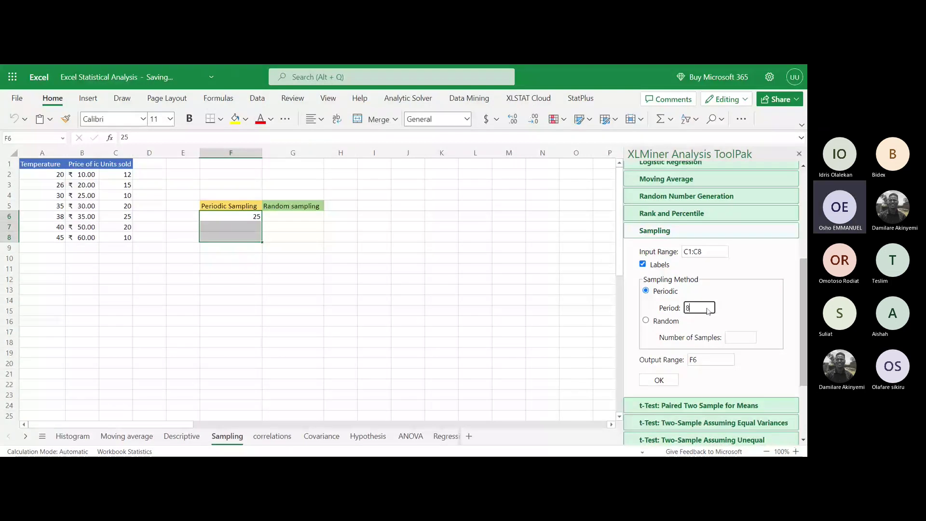
{"action": "key", "text": "BackSpace"}
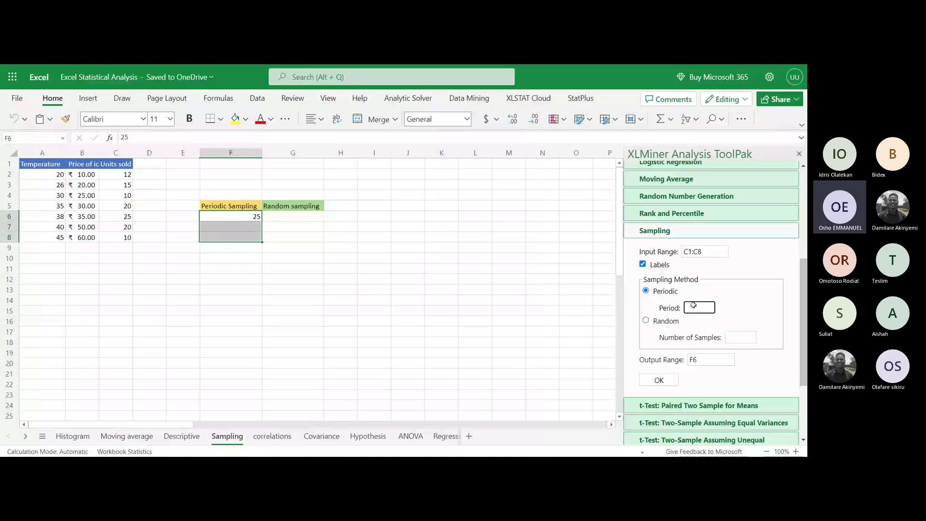
{"action": "type", "text": "3"}
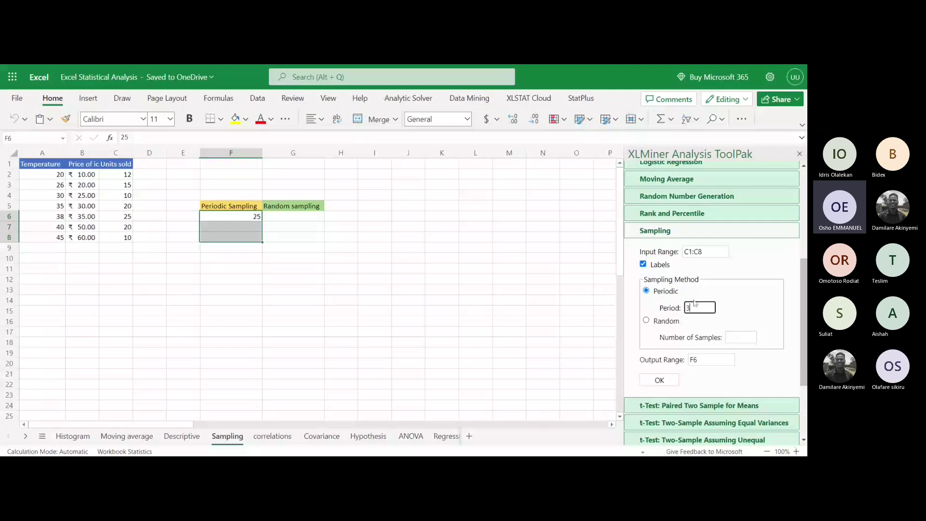
{"action": "left_click", "coordinate": [657, 381]}
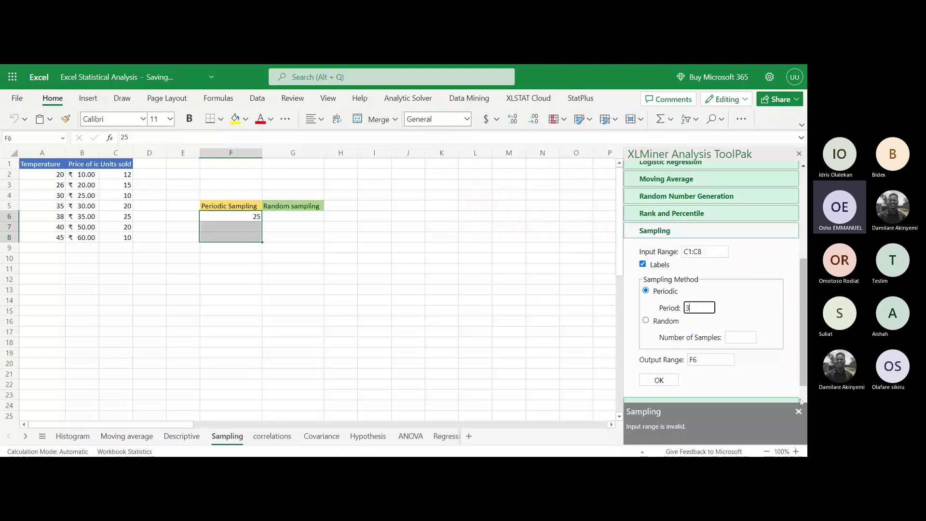
{"action": "left_click", "coordinate": [798, 412]}
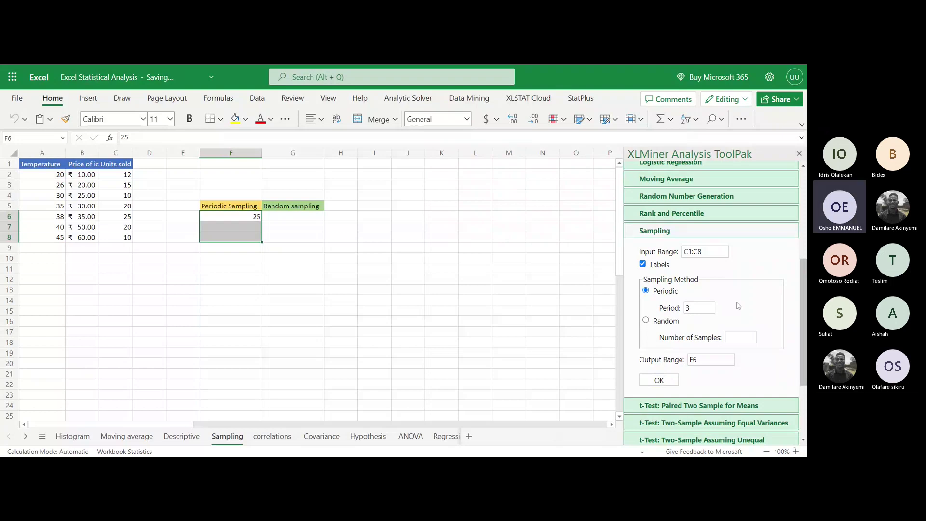
Clear the value in F6 and generate the periodic sample again with the period of 3.
{"action": "double_click", "coordinate": [232, 217]}
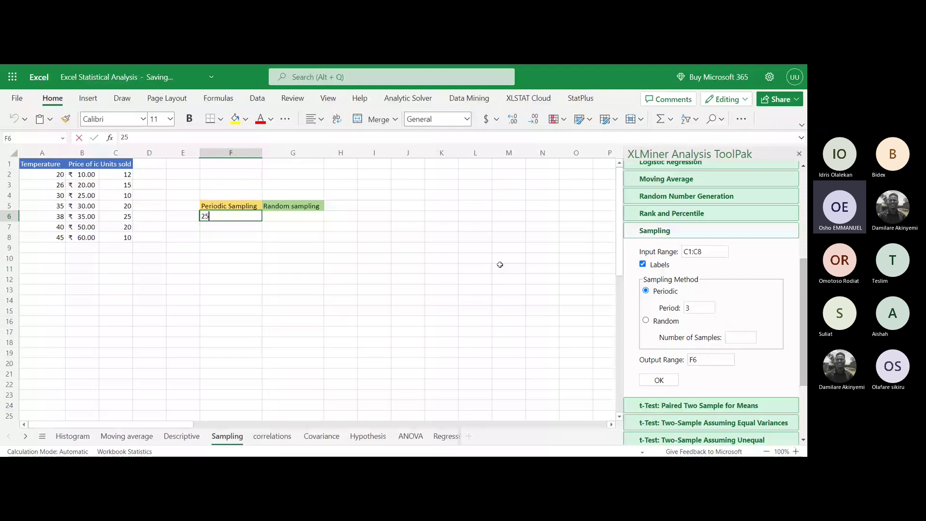
{"action": "left_click", "coordinate": [655, 380]}
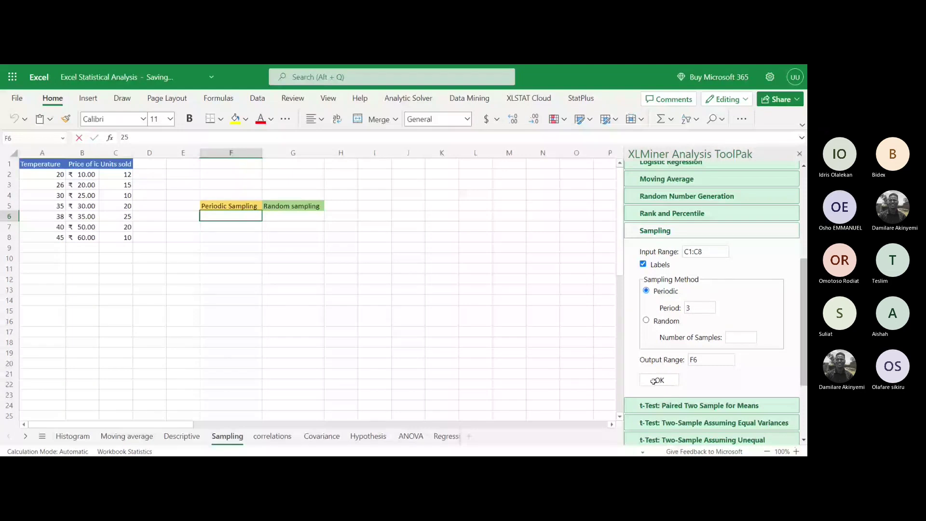
{"action": "left_click", "coordinate": [653, 381]}
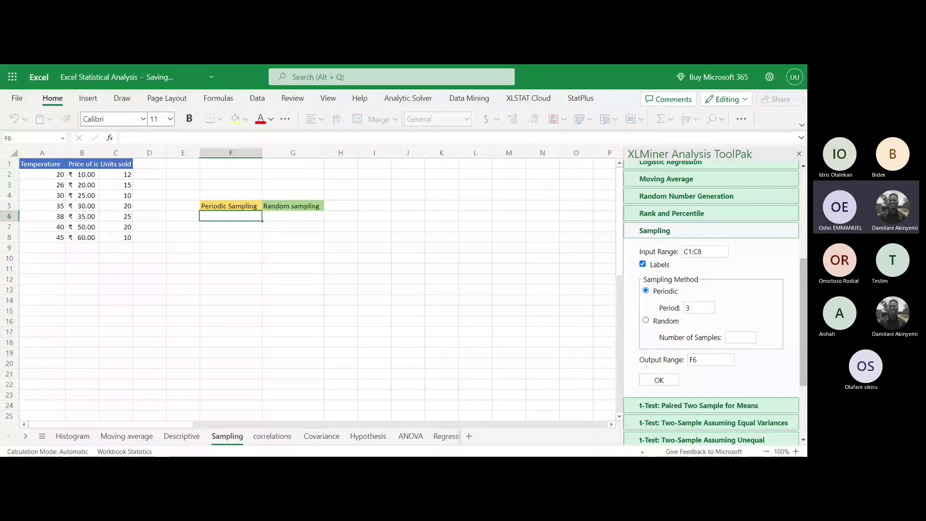
Clear the period, switch the sampling method to Random and set the number of samples to 3.
{"action": "left_click", "coordinate": [293, 216]}
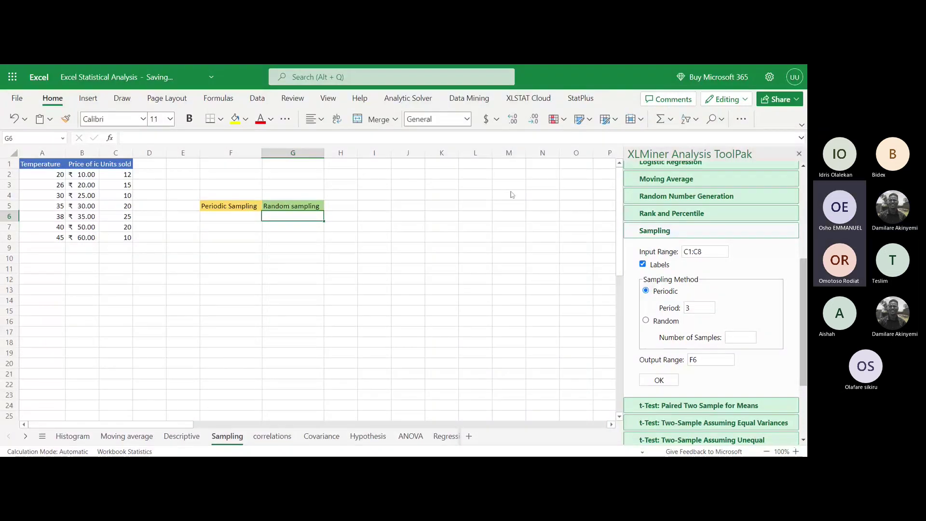
{"action": "left_click", "coordinate": [693, 310]}
{"action": "key", "text": "BackSpace"}
{"action": "left_click", "coordinate": [742, 338]}
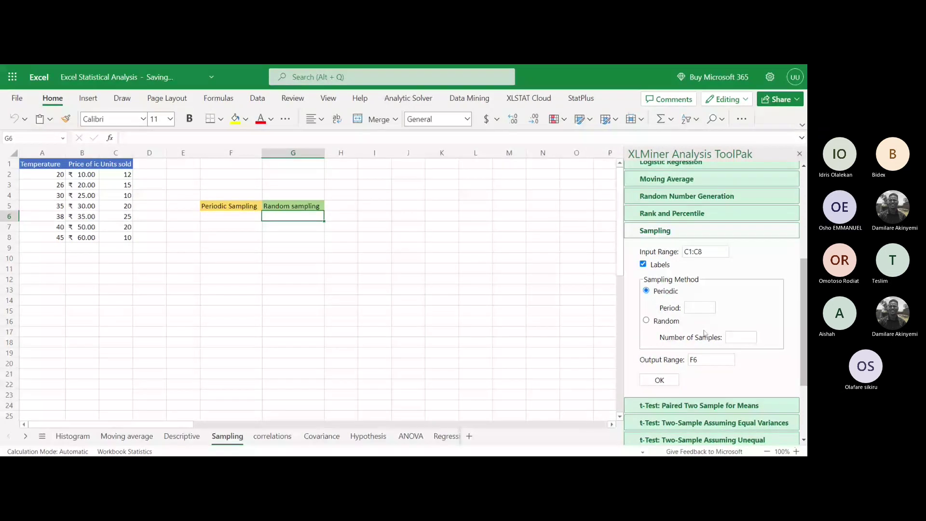
{"action": "left_click", "coordinate": [652, 322]}
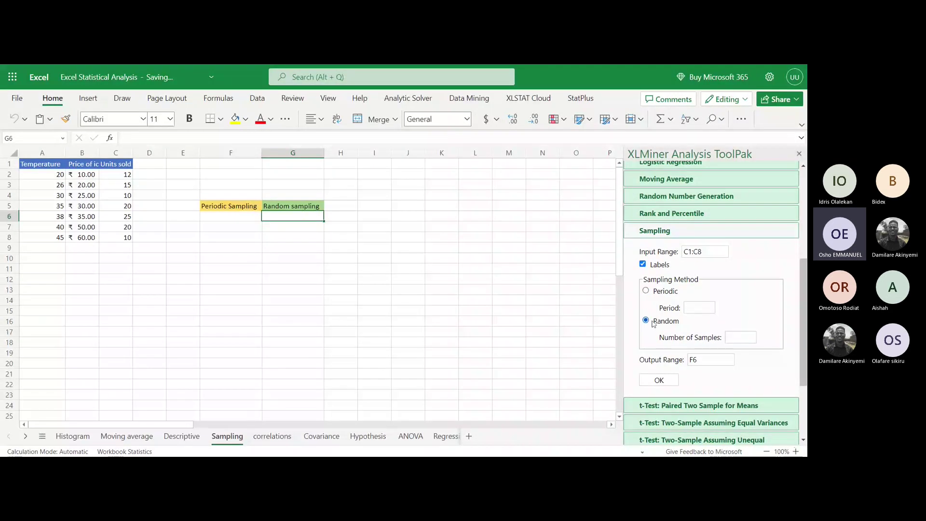
{"action": "left_click", "coordinate": [740, 337]}
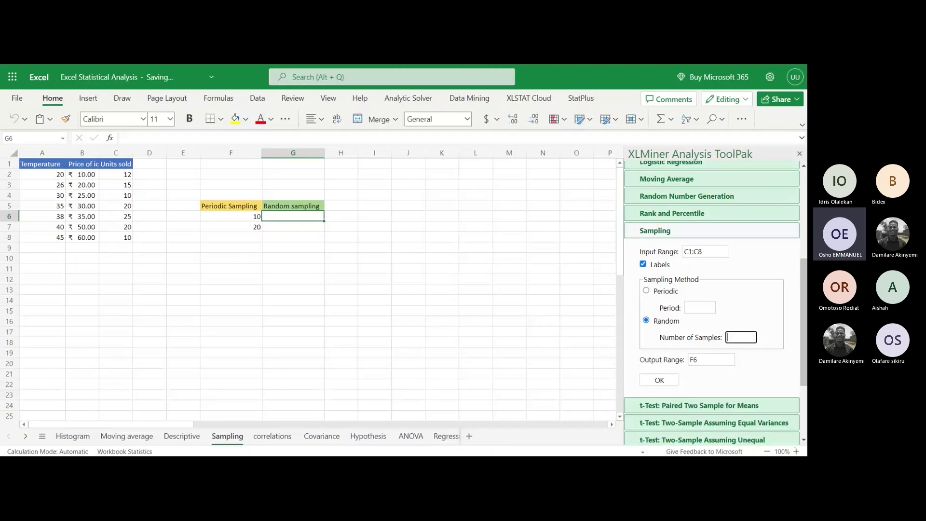
{"action": "type", "text": "3"}
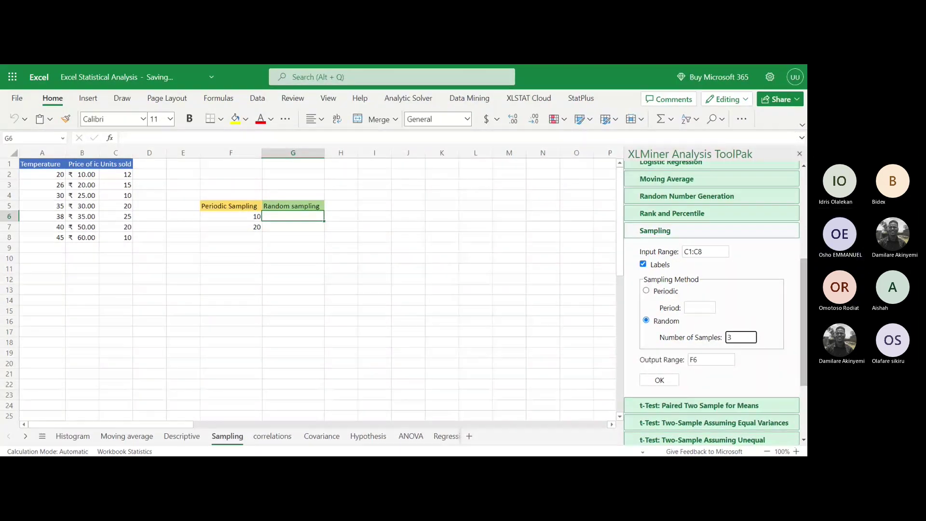
Set the output range to G6 and generate the random sample under the Random sampling heading.
{"action": "left_click", "coordinate": [711, 359]}
{"action": "key", "text": "BackSpace"}
{"action": "key", "text": "BackSpace"}
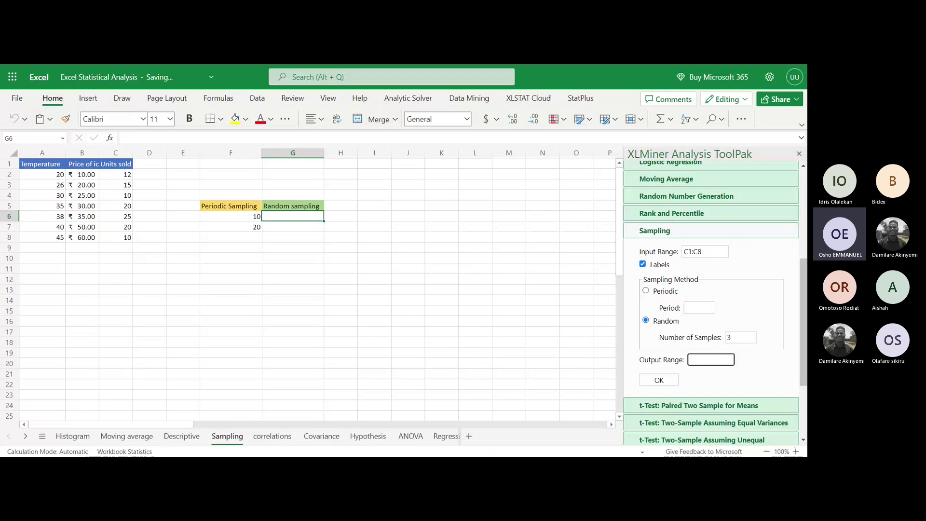
{"action": "type", "text": "G6"}
{"action": "left_click", "coordinate": [657, 381]}
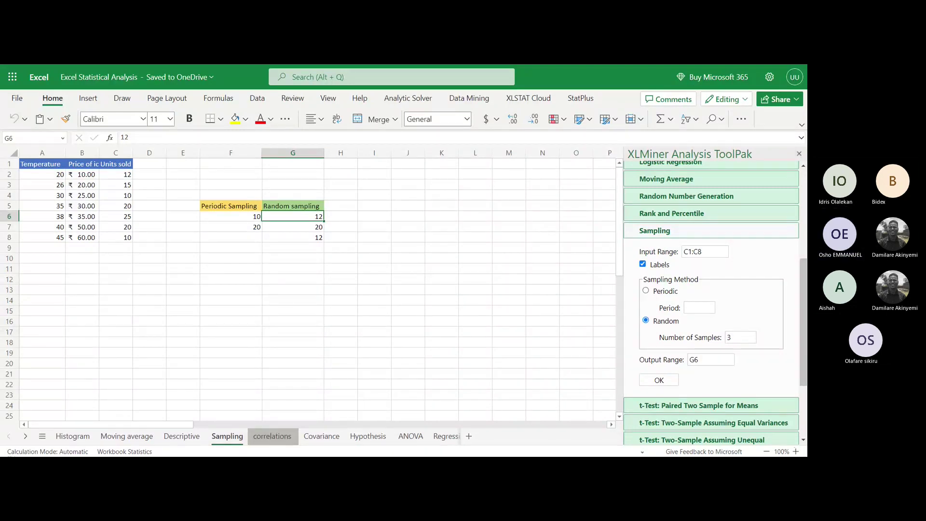
On the correlations sheet, delete the formula in D13 beside the Correlation of Temp And Unit sold label.
{"action": "left_click", "coordinate": [272, 436]}
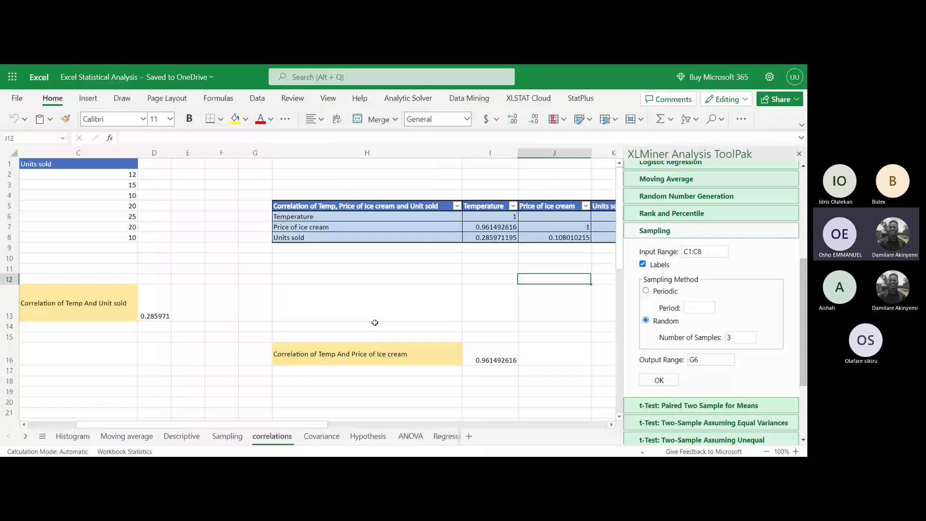
{"action": "left_click", "coordinate": [227, 435]}
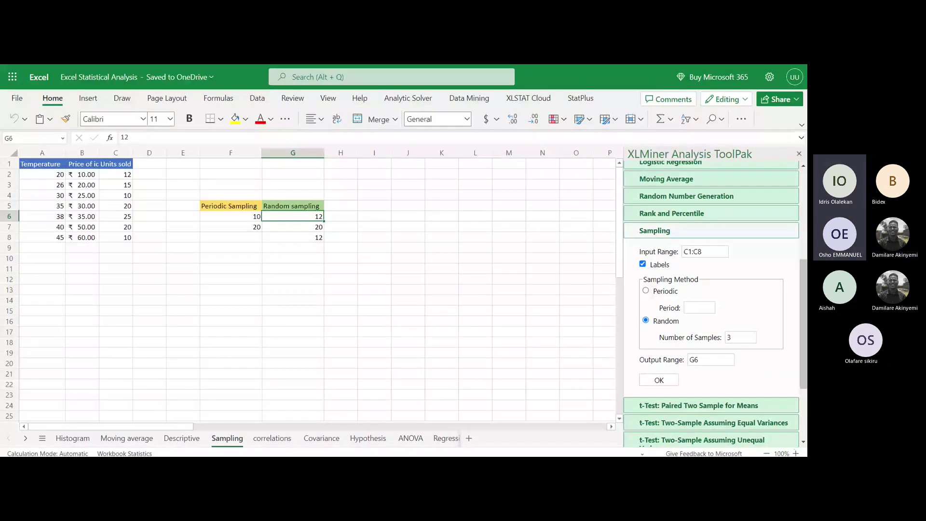
{"action": "left_click", "coordinate": [272, 438]}
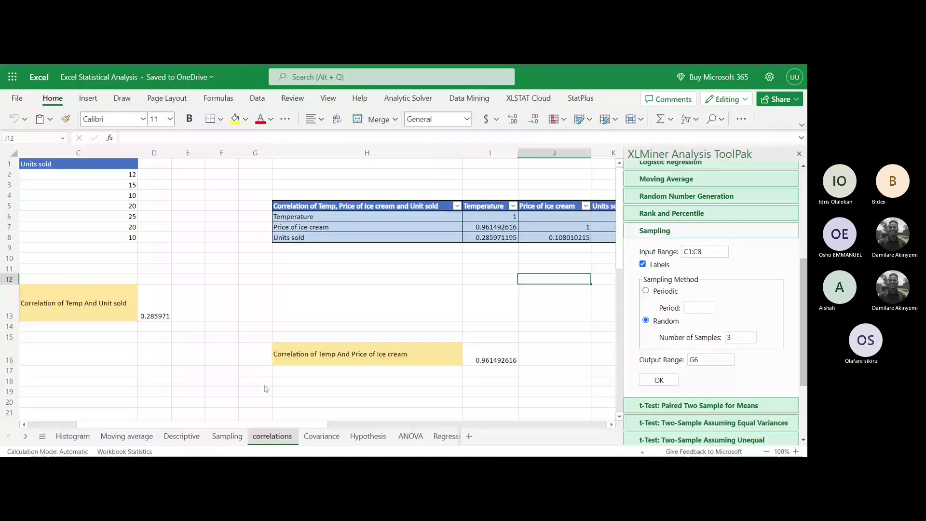
{"action": "scroll", "coordinate": [256, 332], "scroll_direction": "left", "scroll_amount": 2}
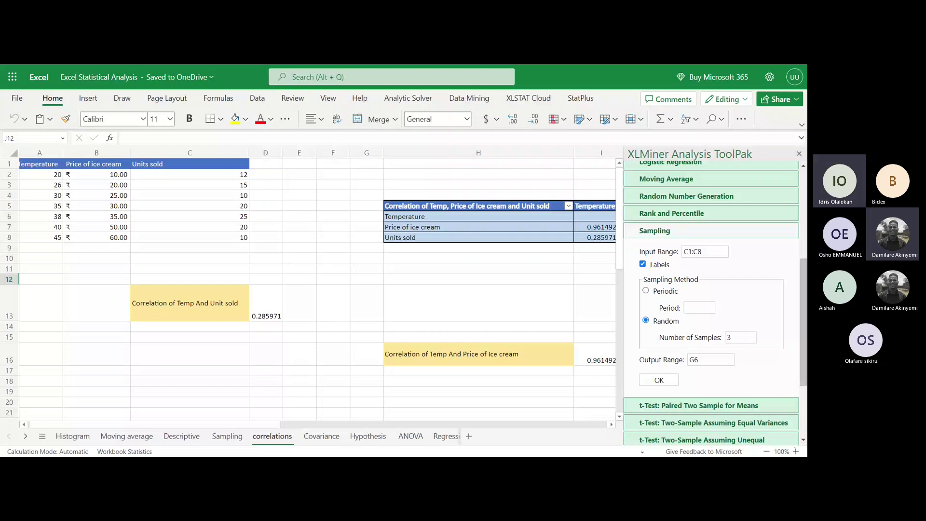
{"action": "left_click", "coordinate": [265, 309]}
{"action": "key", "text": "Delete"}
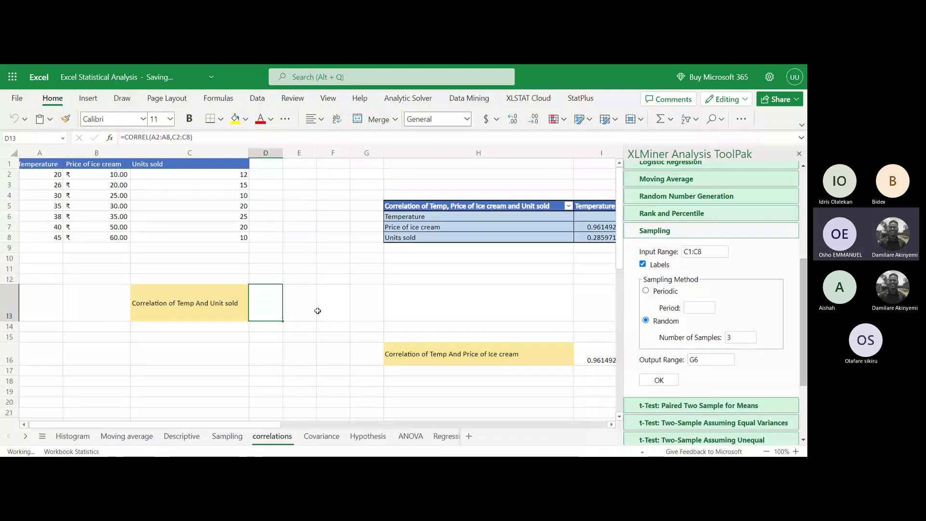
Delete the formula in I16 beside the Correlation of Temp And Price of Ice cream label.
{"action": "scroll", "coordinate": [318, 311], "scroll_direction": "right", "scroll_amount": 2}
{"action": "left_click", "coordinate": [500, 346]}
{"action": "key", "text": "Delete"}
{"action": "scroll", "coordinate": [500, 346], "scroll_direction": "left", "scroll_amount": 2}
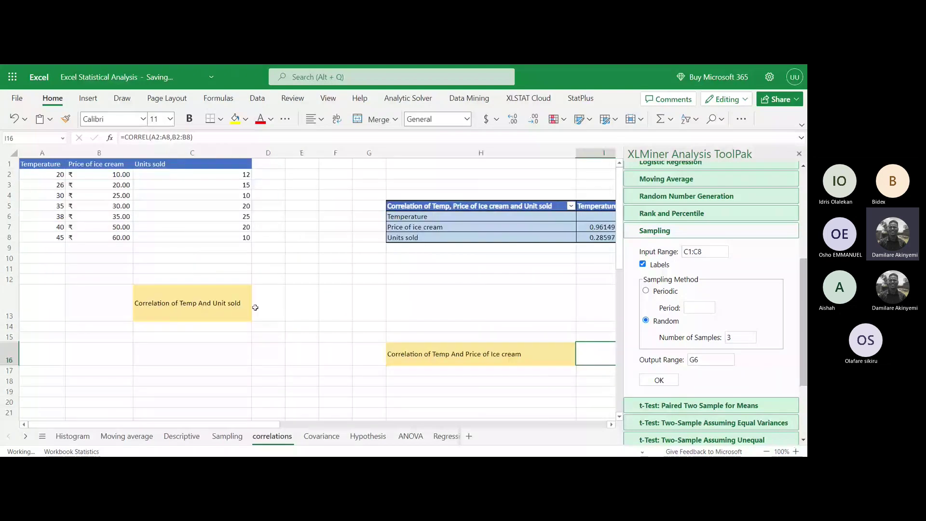
{"action": "left_click", "coordinate": [261, 309]}
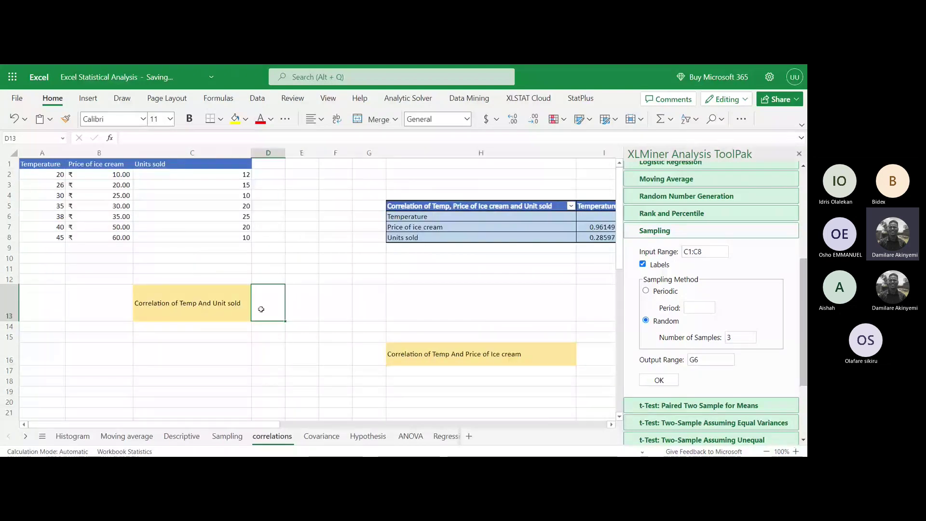
Clear the contents of the correlation matrix table in H5:K8, including its headers.
{"action": "scroll", "coordinate": [290, 316], "scroll_direction": "right", "scroll_amount": 2}
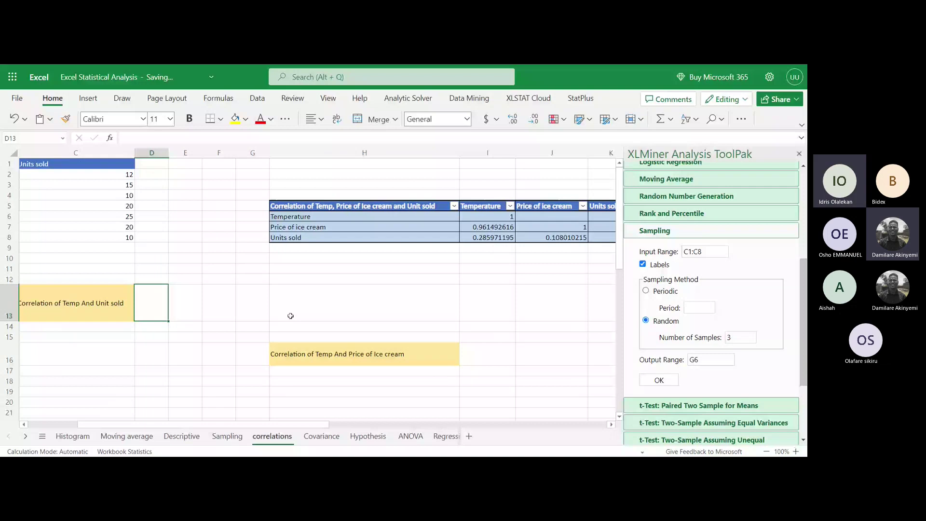
{"action": "scroll", "coordinate": [291, 316], "scroll_direction": "right", "scroll_amount": 2}
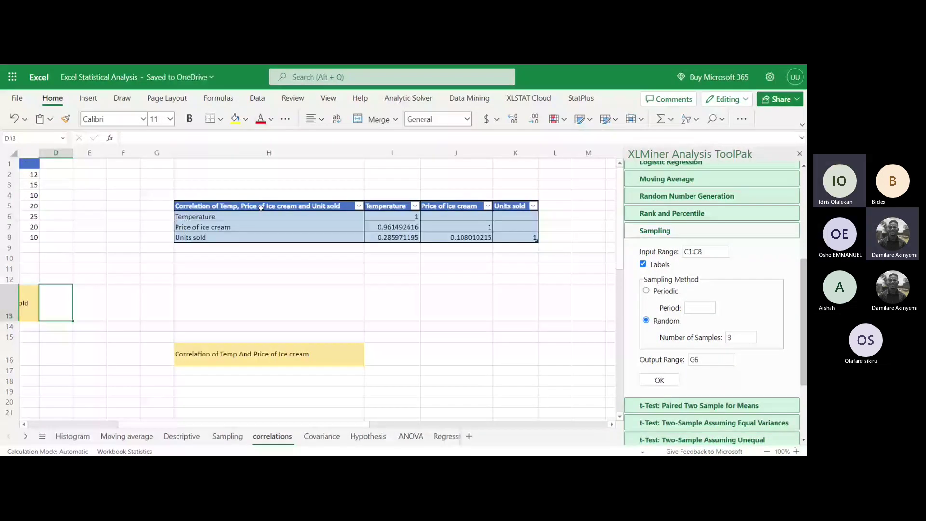
{"action": "left_click", "coordinate": [262, 209]}
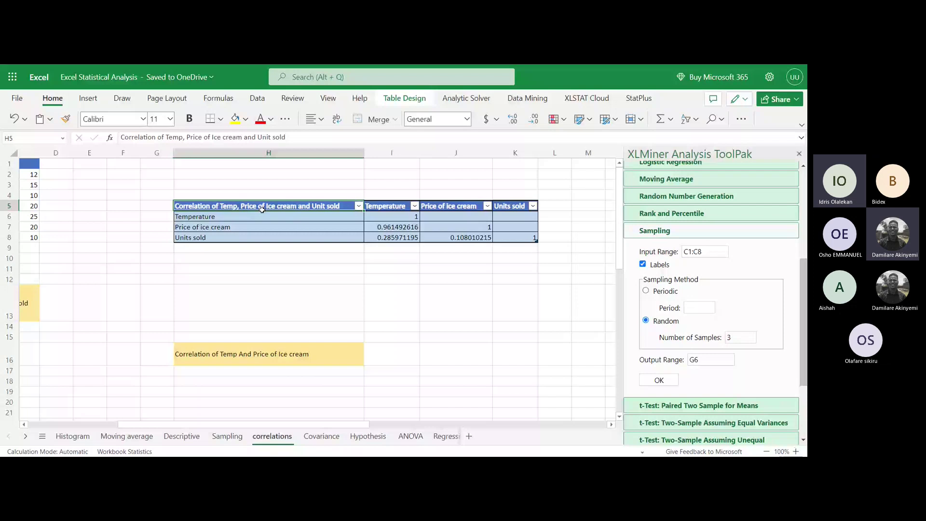
{"action": "key", "text": "ctrl+a"}
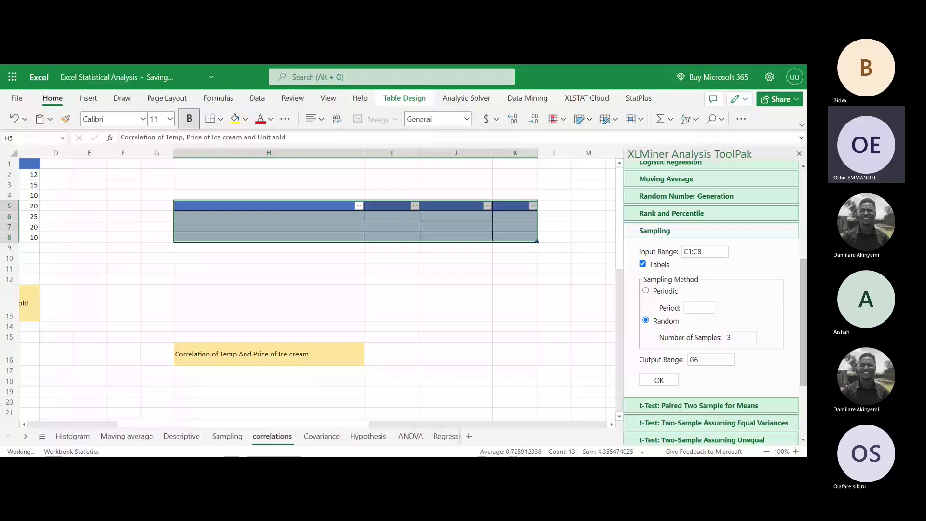
{"action": "scroll", "coordinate": [369, 195], "scroll_direction": "left", "scroll_amount": 4}
{"action": "left_click", "coordinate": [369, 195]}
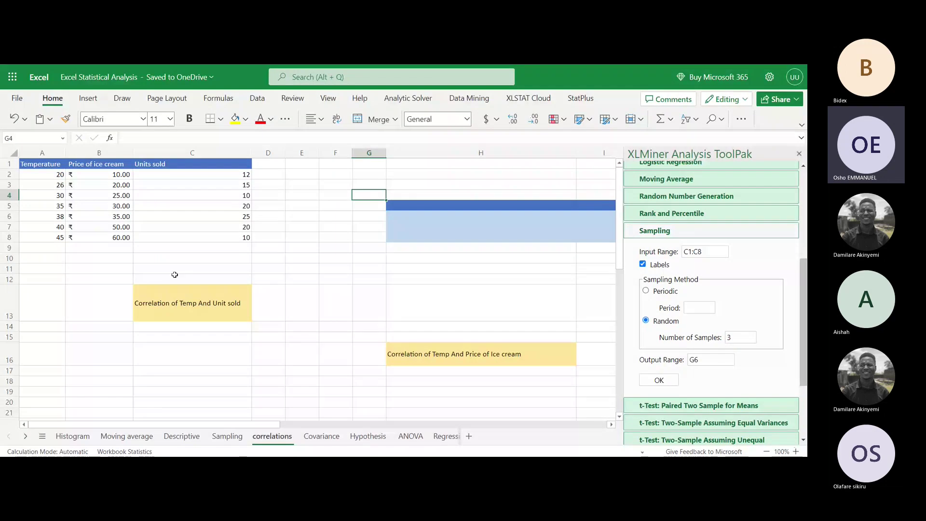
Open the Correlation tool's settings in the XLMiner Analysis ToolPak.
{"action": "scroll", "coordinate": [722, 226], "scroll_direction": "up", "scroll_amount": 3}
{"action": "scroll", "coordinate": [722, 226], "scroll_direction": "up", "scroll_amount": 1}
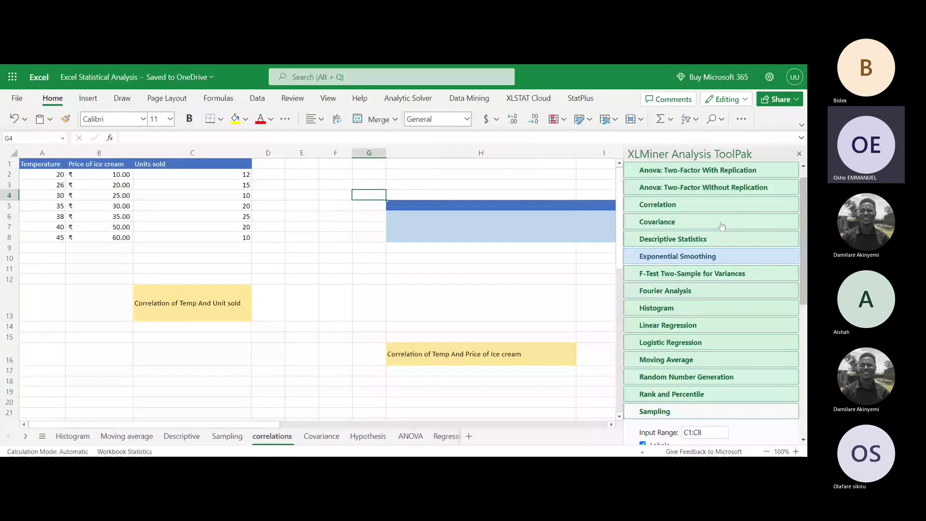
{"action": "scroll", "coordinate": [695, 228], "scroll_direction": "up", "scroll_amount": 1}
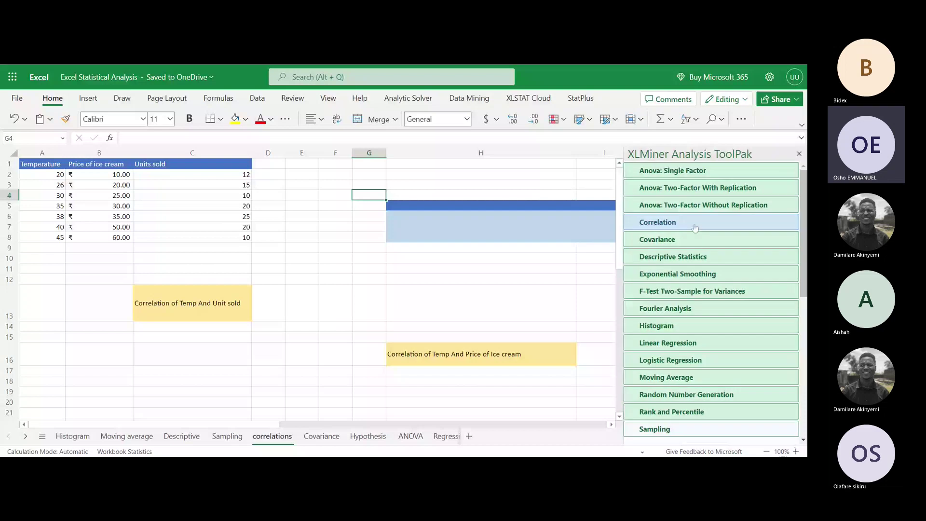
{"action": "left_click", "coordinate": [695, 225]}
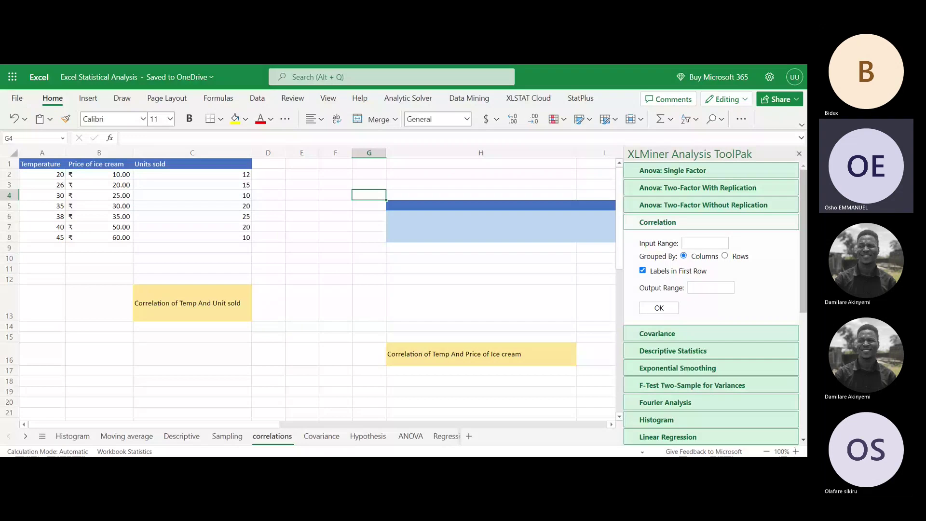
Calculate the correlation of temperature and units sold in D13 with =CORREL(A2:A8,C2:C8).
{"action": "left_click", "coordinate": [269, 299]}
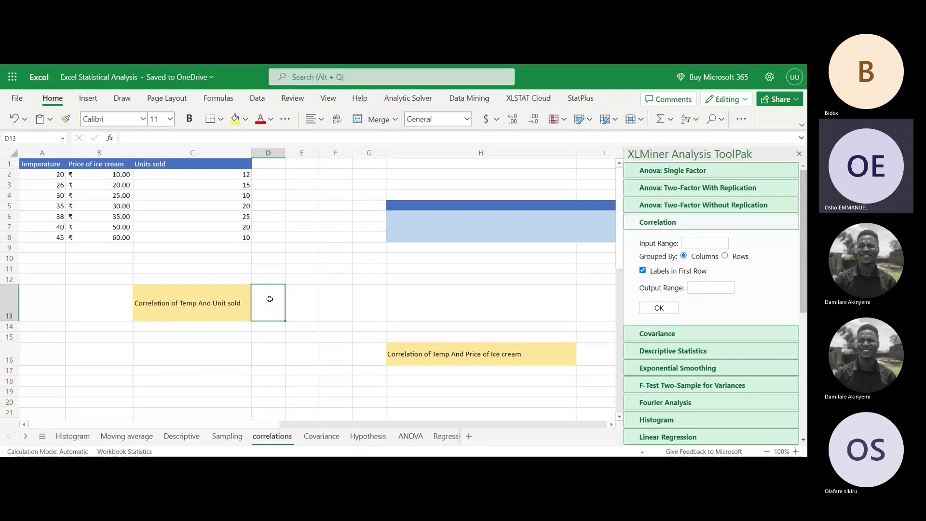
{"action": "double_click", "coordinate": [270, 299]}
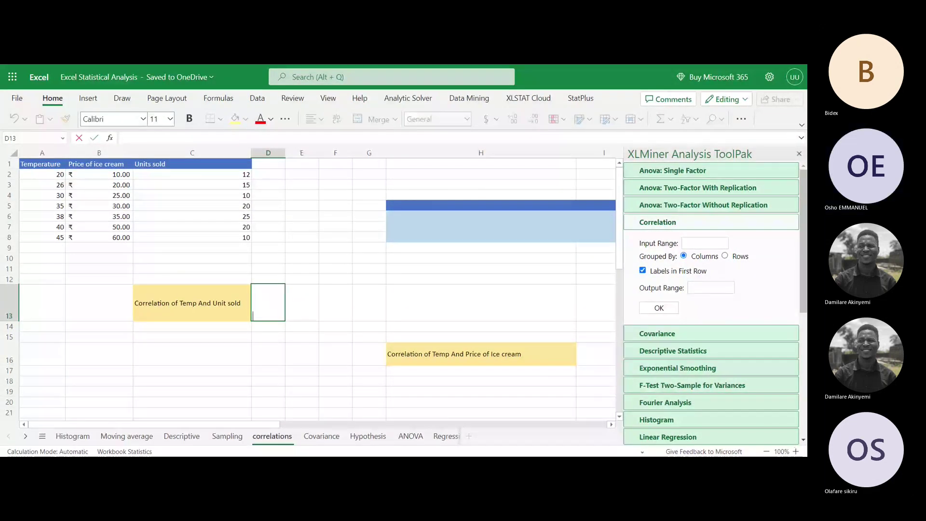
{"action": "type", "text": "=C"}
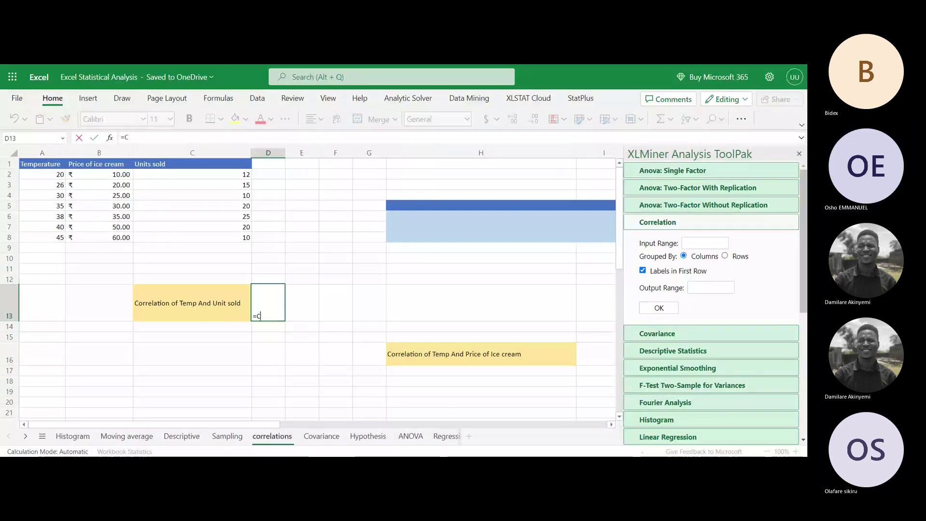
{"action": "key", "text": "BackSpace"}
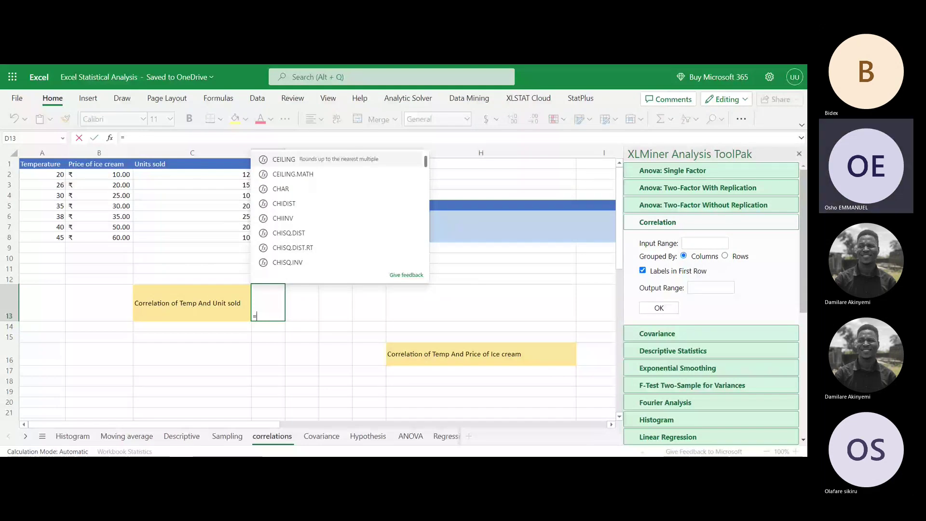
{"action": "type", "text": "CORREL"}
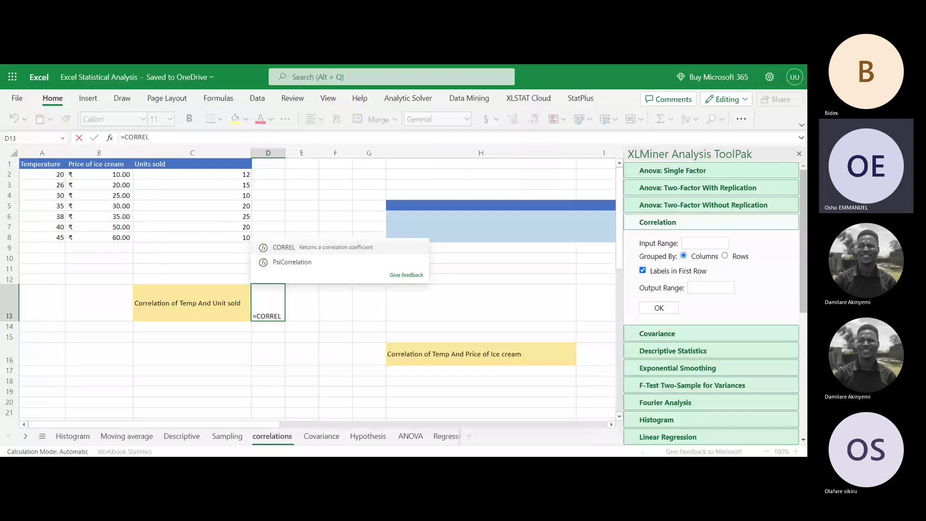
{"action": "type", "text": "("}
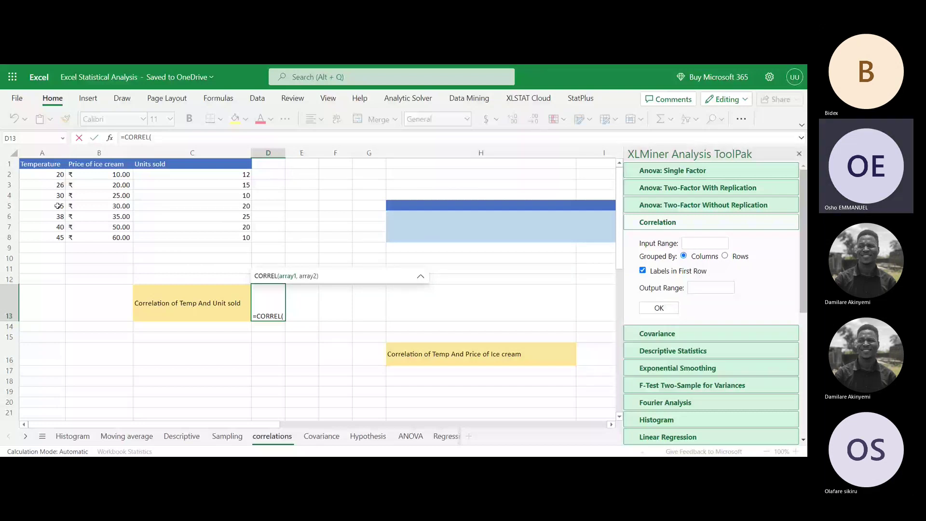
{"action": "left_click_drag", "start_coordinate": [57, 174], "coordinate": [58, 237]}
{"action": "type", "text": ","}
{"action": "left_click_drag", "start_coordinate": [193, 174], "coordinate": [233, 236]}
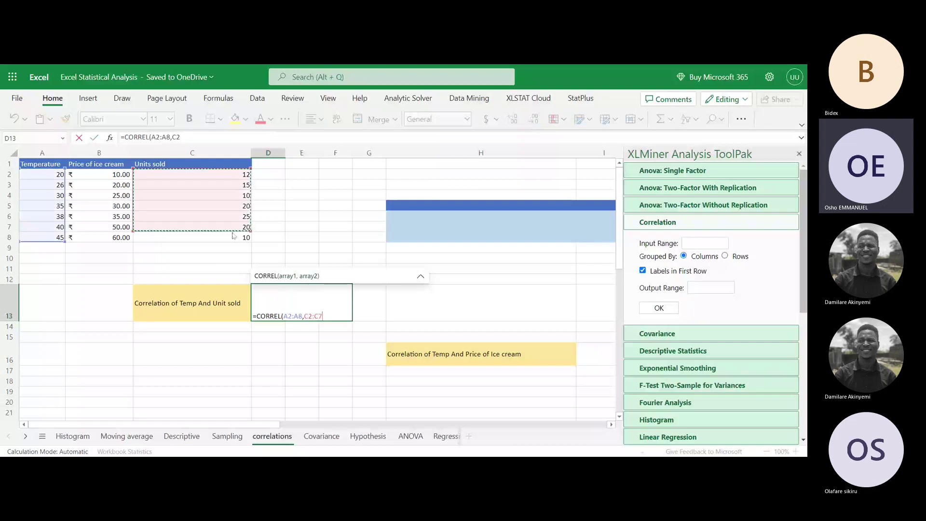
{"action": "left_click_drag", "start_coordinate": [233, 236], "coordinate": [236, 237]}
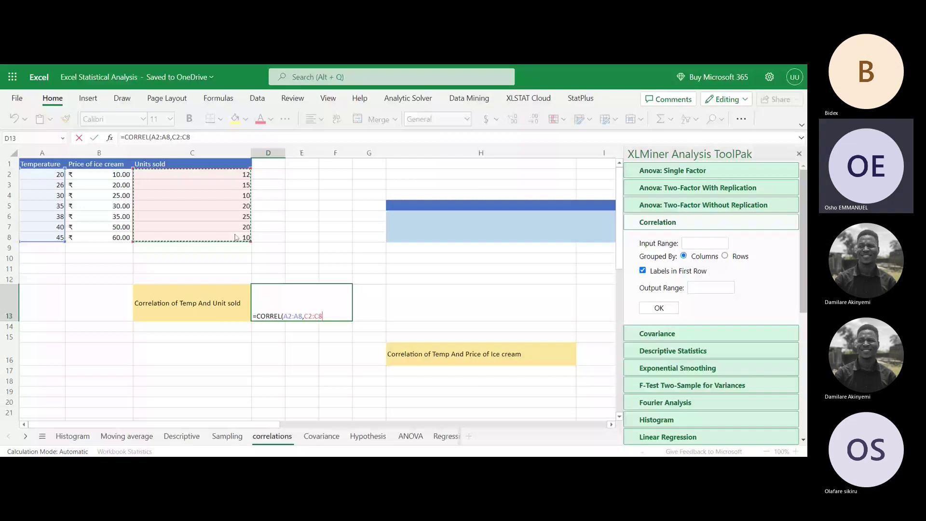
{"action": "type", "text": ")"}
{"action": "key", "text": "Return"}
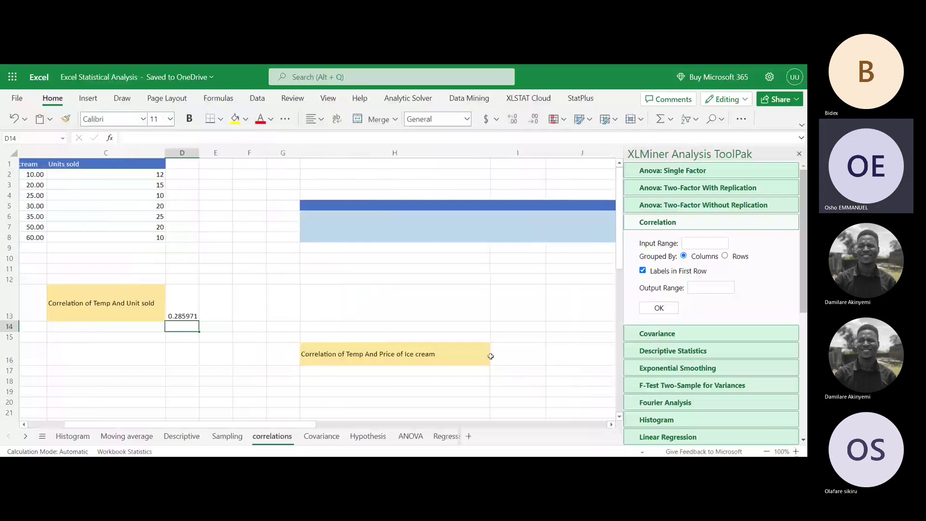
Calculate the correlation of temperature and price of ice cream in I16 with =CORREL(A2:A8,B2:B8).
{"action": "left_click", "coordinate": [499, 347]}
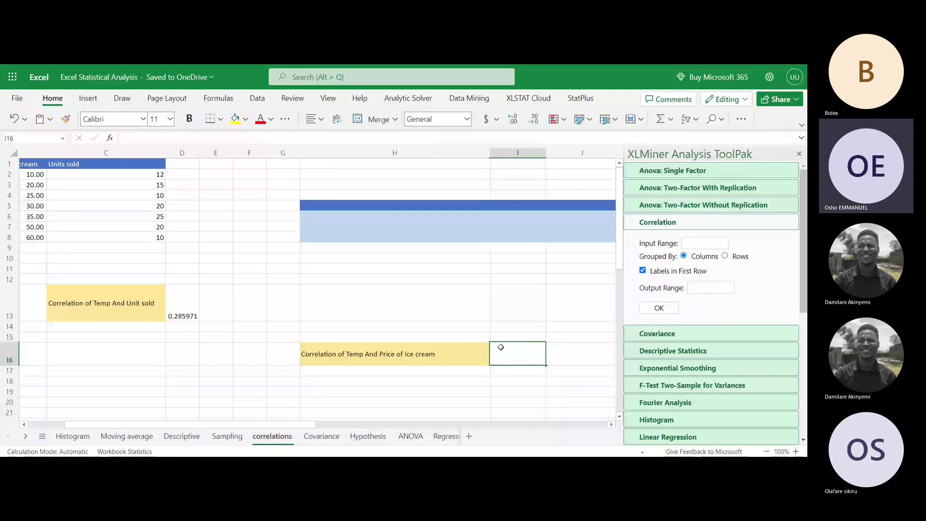
{"action": "type", "text": "=CORR"}
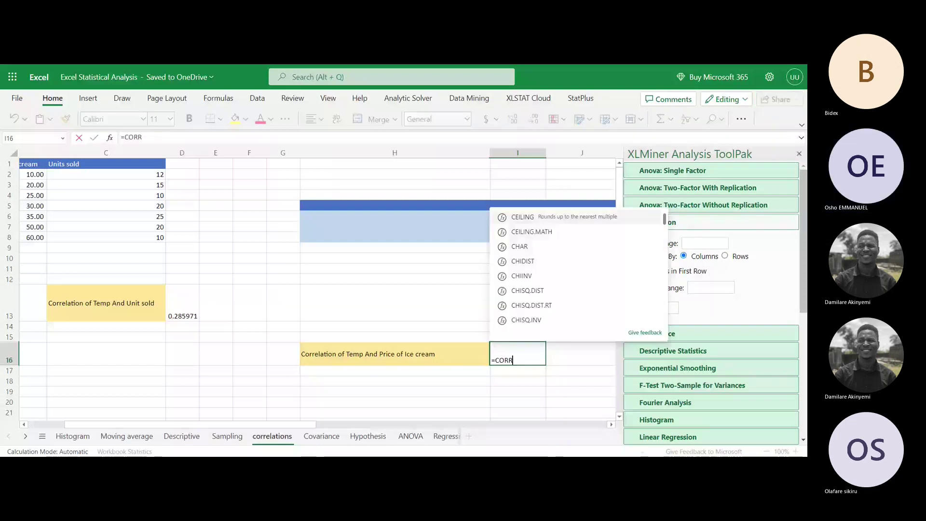
{"action": "type", "text": "EL("}
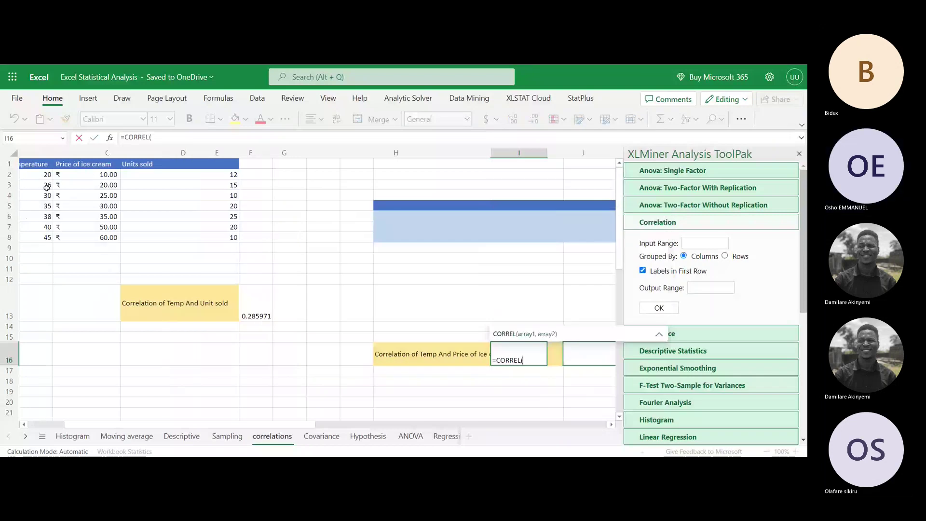
{"action": "left_click_drag", "start_coordinate": [47, 174], "coordinate": [40, 223]}
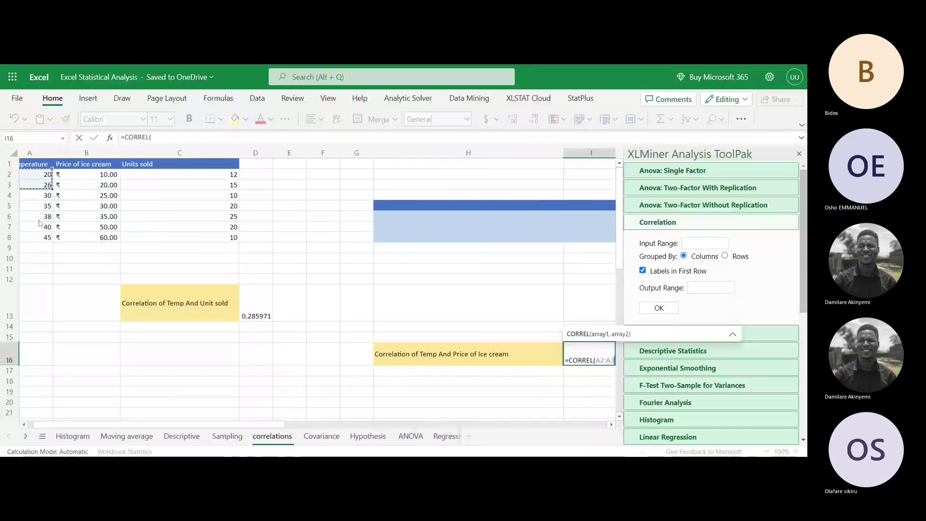
{"action": "left_click_drag", "start_coordinate": [40, 223], "coordinate": [39, 236]}
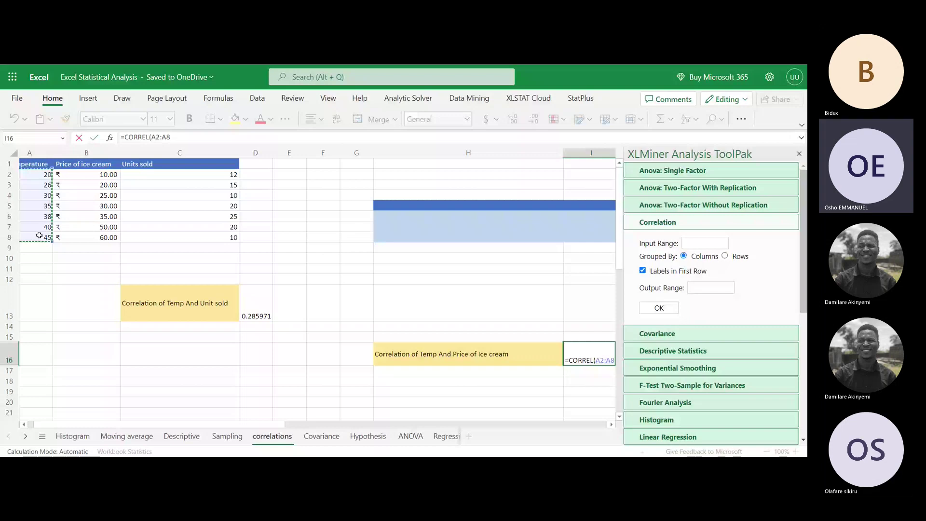
{"action": "type", "text": ","}
{"action": "left_click_drag", "start_coordinate": [132, 175], "coordinate": [131, 227]}
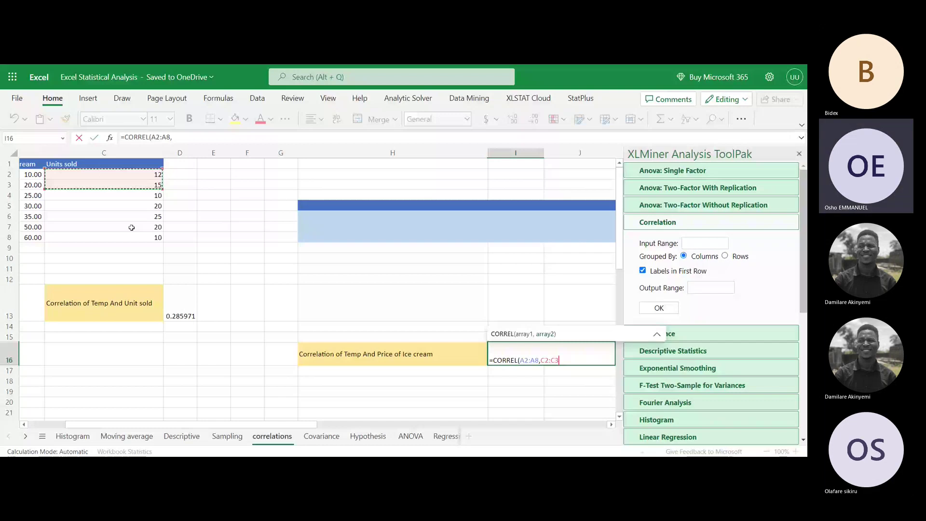
{"action": "left_click", "coordinate": [32, 175]}
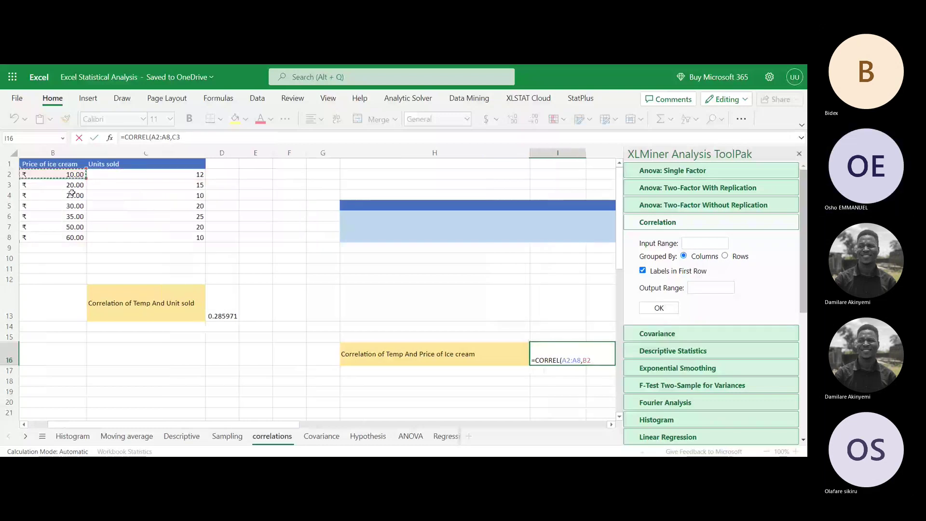
{"action": "left_click_drag", "start_coordinate": [72, 193], "coordinate": [69, 235]}
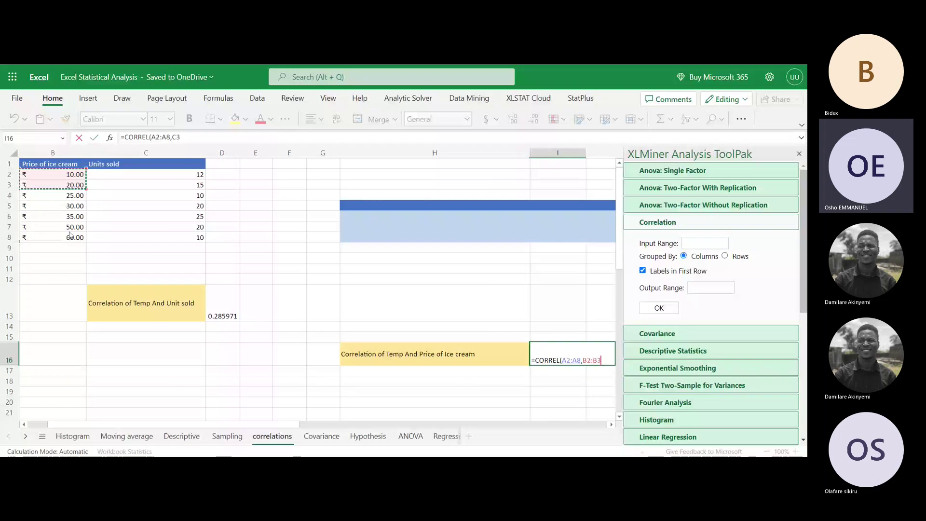
{"action": "left_click_drag", "start_coordinate": [69, 235], "coordinate": [69, 237]}
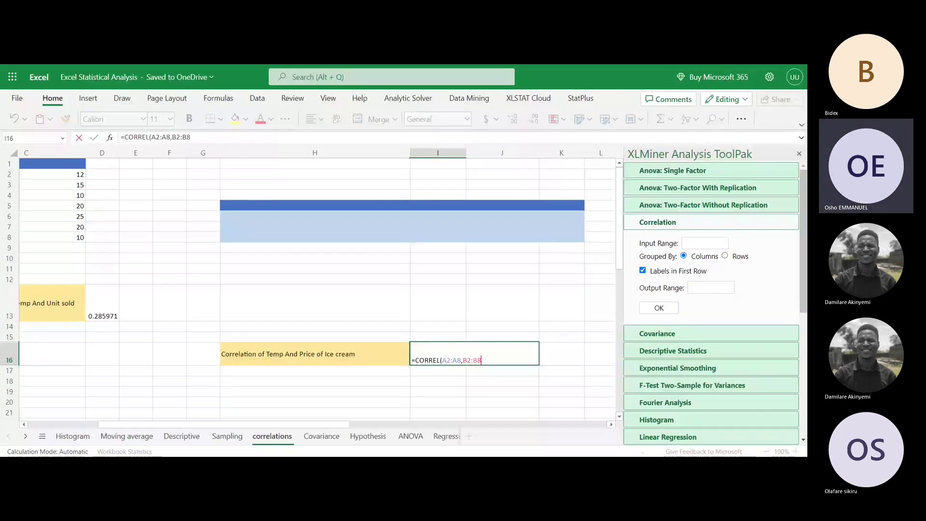
{"action": "type", "text": "("}
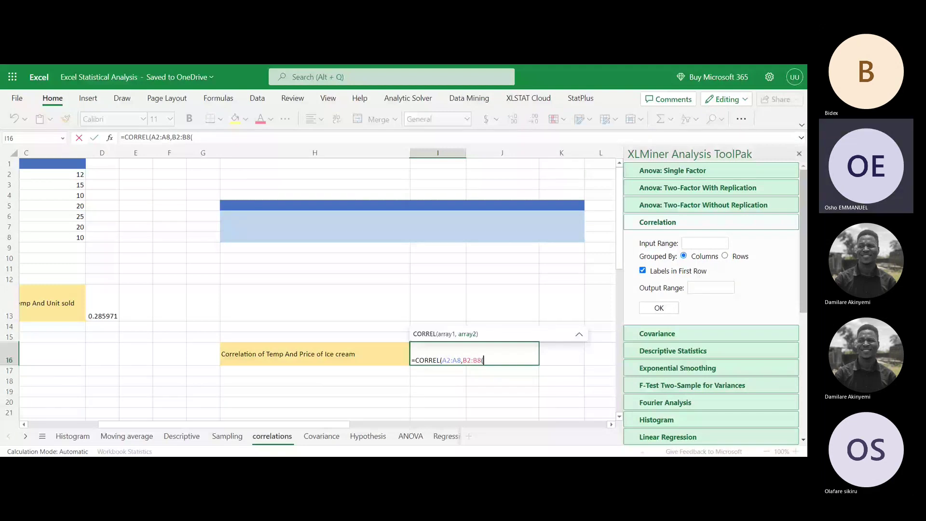
{"action": "key", "text": "BackSpace"}
{"action": "type", "text": ")"}
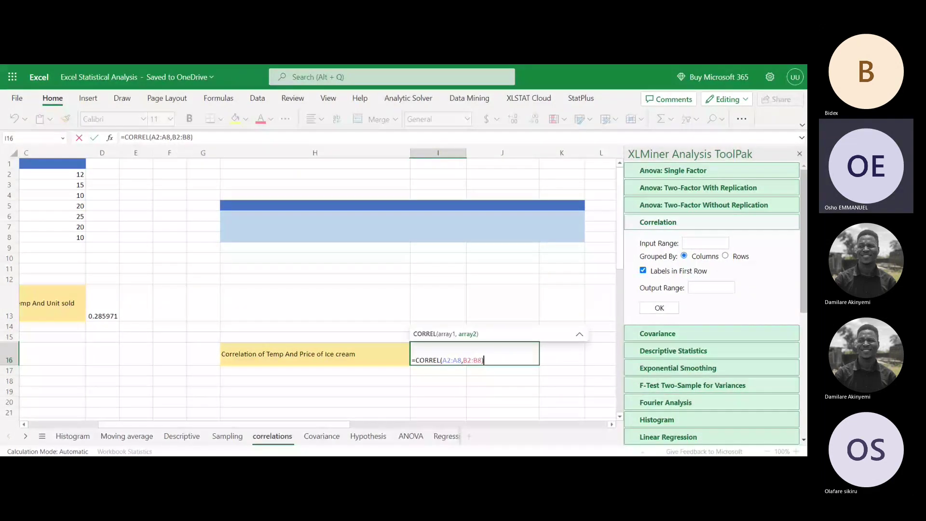
{"action": "key", "text": "Return"}
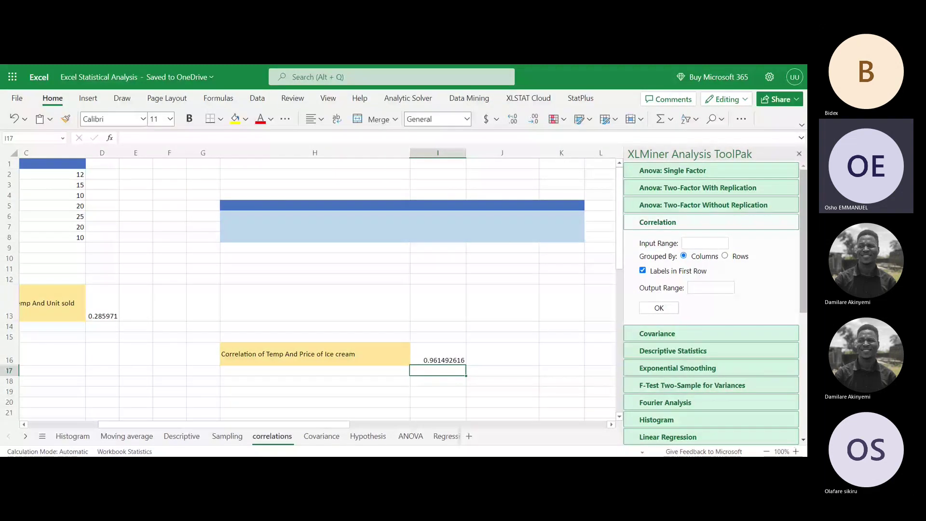
Set the Correlation tool's input range to A1:C8, grouped by columns with labels in the first row.
{"action": "scroll", "coordinate": [317, 290], "scroll_direction": "left", "scroll_amount": 3}
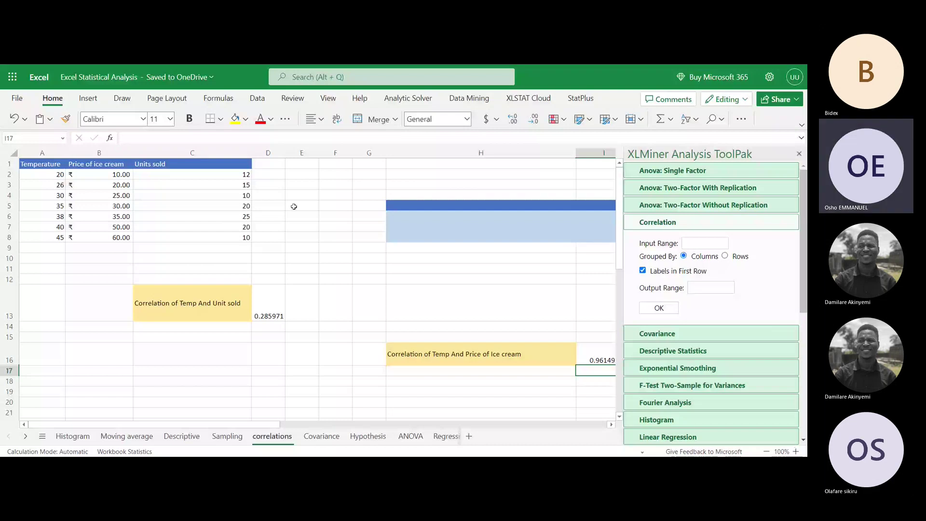
{"action": "left_click_drag", "start_coordinate": [39, 164], "coordinate": [228, 238]}
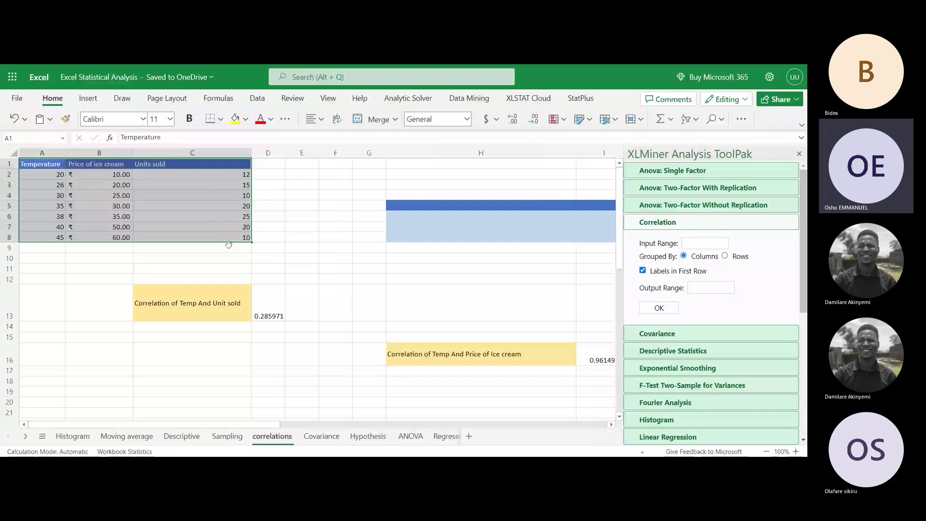
{"action": "left_click", "coordinate": [268, 269]}
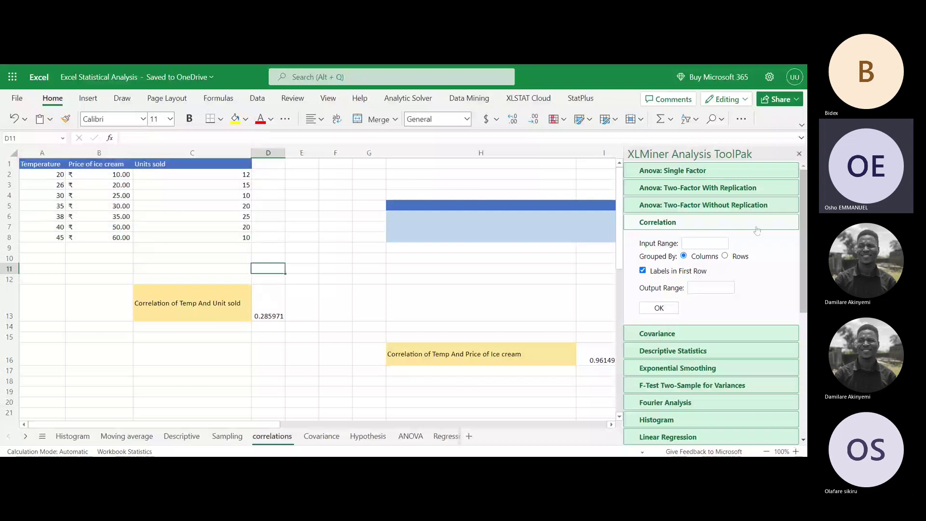
{"action": "left_click", "coordinate": [704, 243]}
{"action": "type", "text": "a1"}
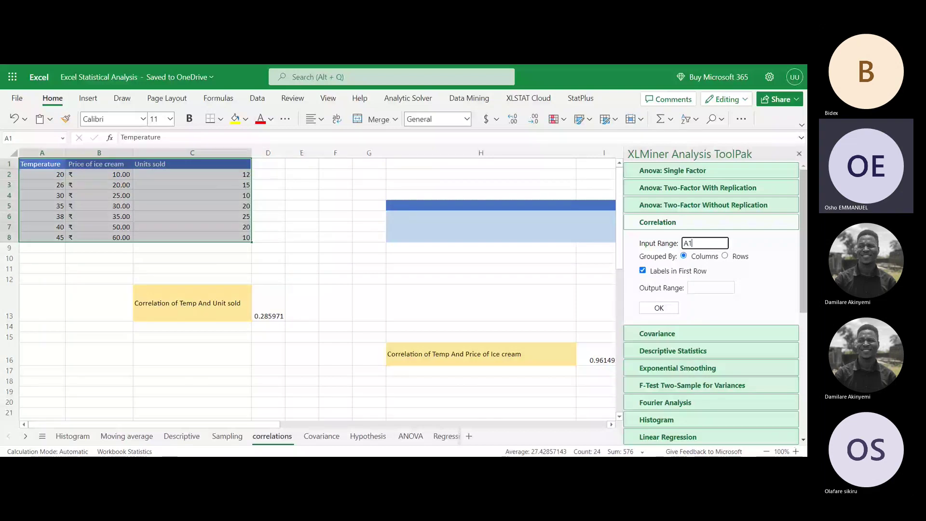
{"action": "type", "text": ":C8"}
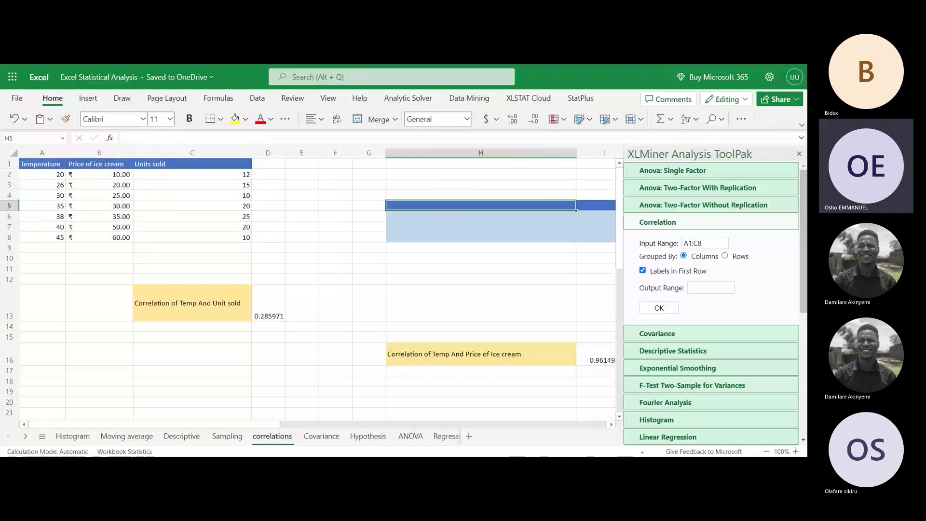
Set the Correlation output range to H5 and generate the correlation matrix.
{"action": "left_click", "coordinate": [711, 287]}
{"action": "type", "text": "h%"}
{"action": "key", "text": "BackSpace"}
{"action": "key", "text": "BackSpace"}
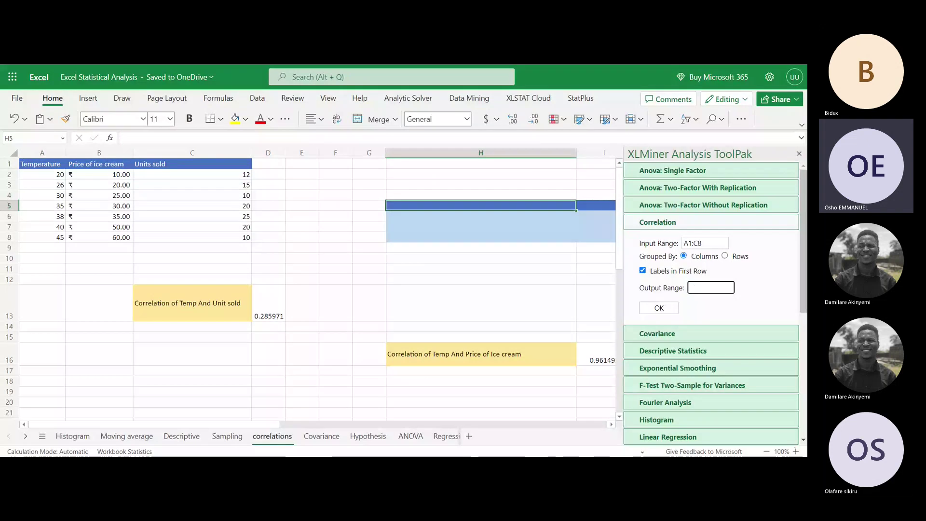
{"action": "type", "text": "H6"}
{"action": "key", "text": "BackSpace"}
{"action": "type", "text": "5"}
{"action": "left_click", "coordinate": [659, 308]}
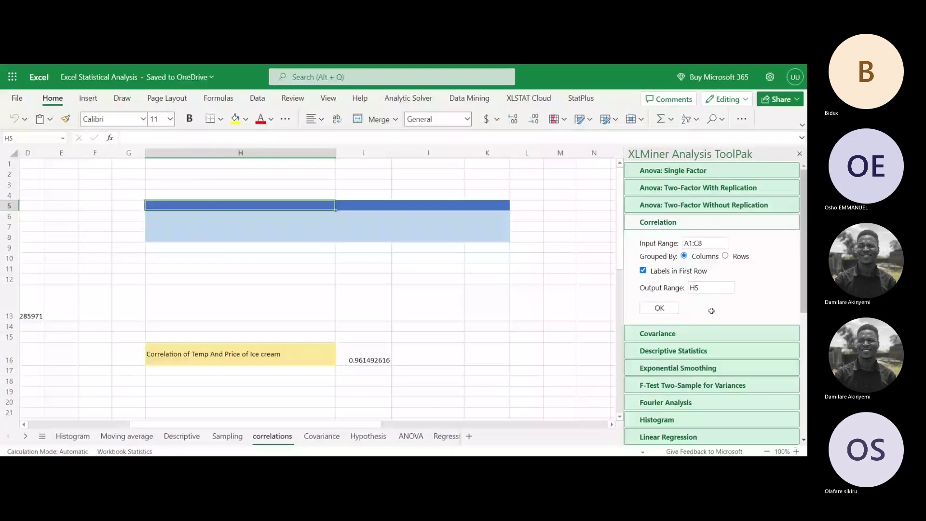
{"action": "left_click", "coordinate": [647, 308]}
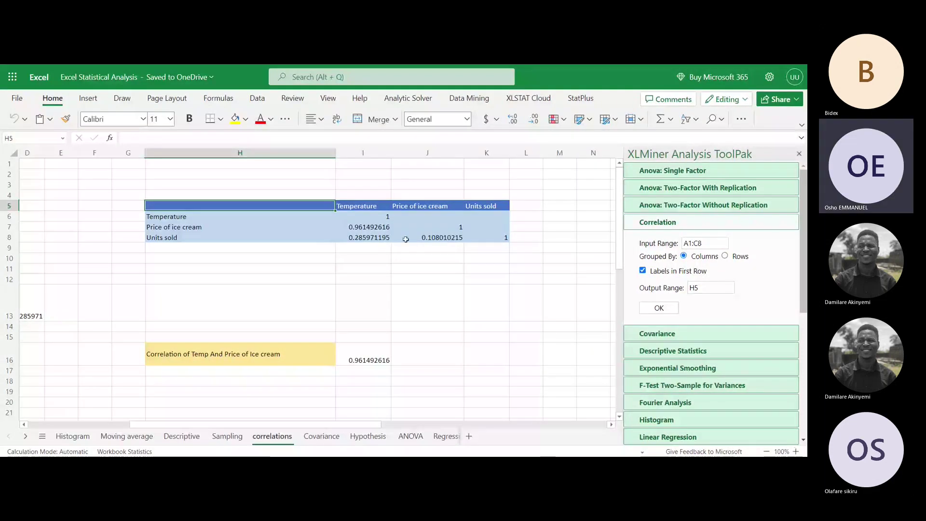
On the Covariance sheet, clear the contents of the old covariance tables starting at H16 and in F6:H8.
{"action": "scroll", "coordinate": [406, 240], "scroll_direction": "left", "scroll_amount": 3}
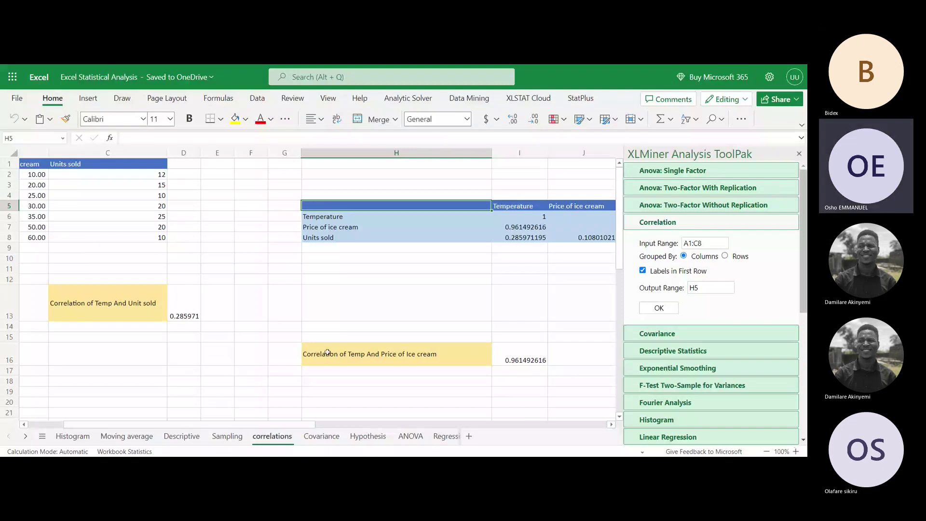
{"action": "left_click", "coordinate": [322, 436]}
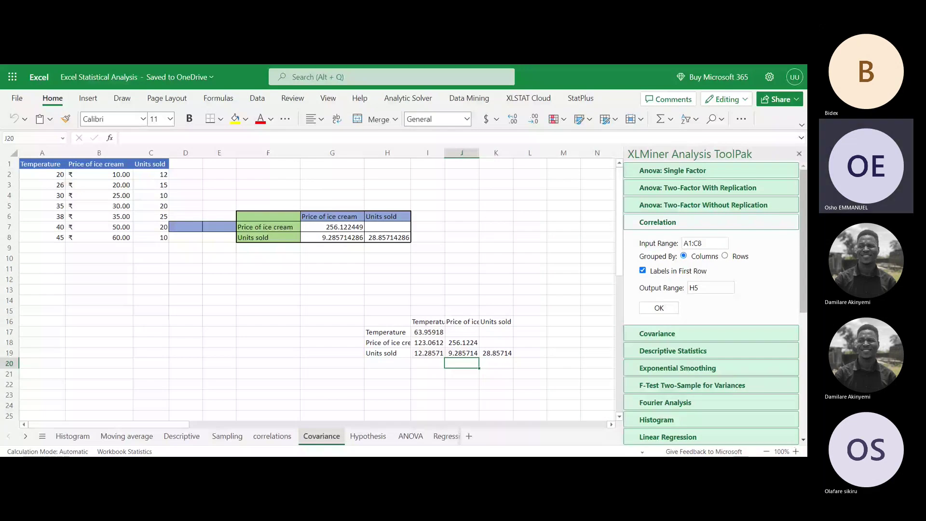
{"action": "left_click", "coordinate": [366, 325]}
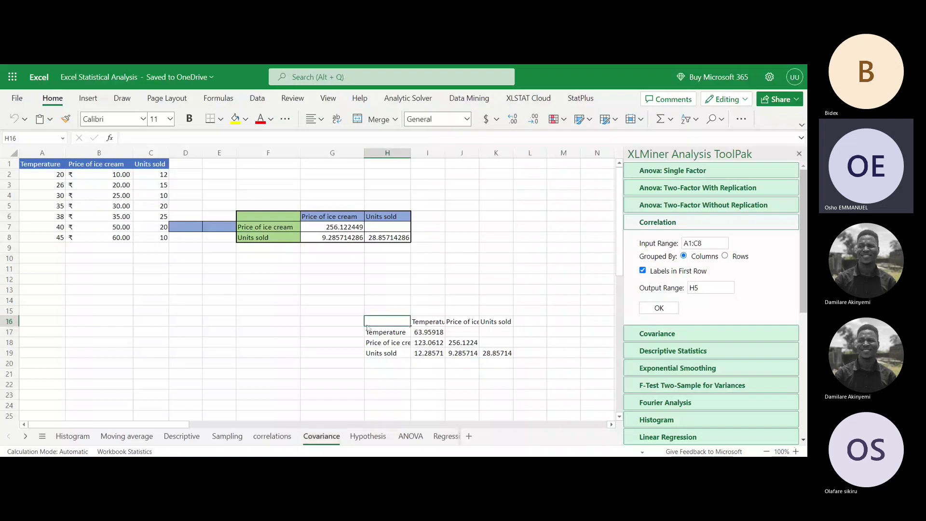
{"action": "left_click_drag", "start_coordinate": [366, 325], "coordinate": [502, 362]}
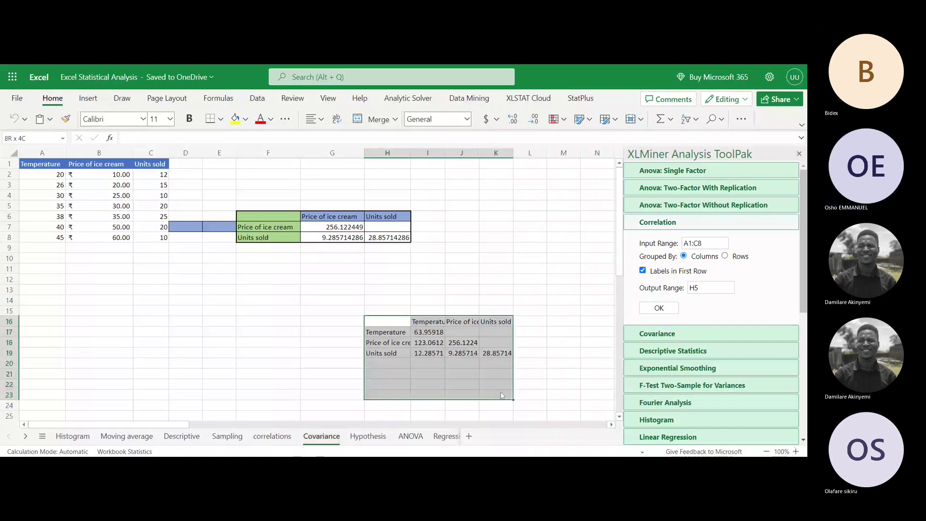
{"action": "key", "text": "Delete"}
{"action": "left_click_drag", "start_coordinate": [241, 217], "coordinate": [390, 239]}
{"action": "key", "text": "Delete"}
{"action": "left_click", "coordinate": [280, 270]}
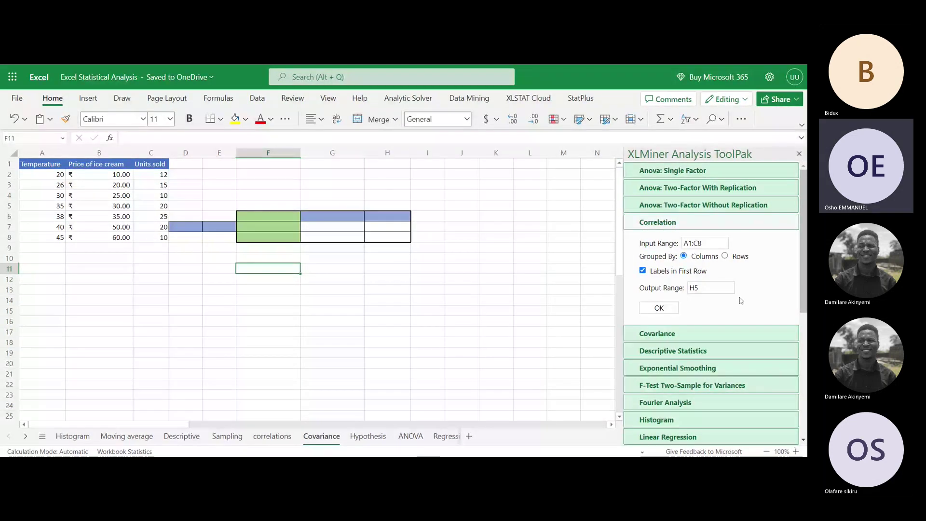
Set the Covariance tool's input range to A1:B8 for temperature and price of ice cream, including labels.
{"action": "left_click", "coordinate": [657, 333]}
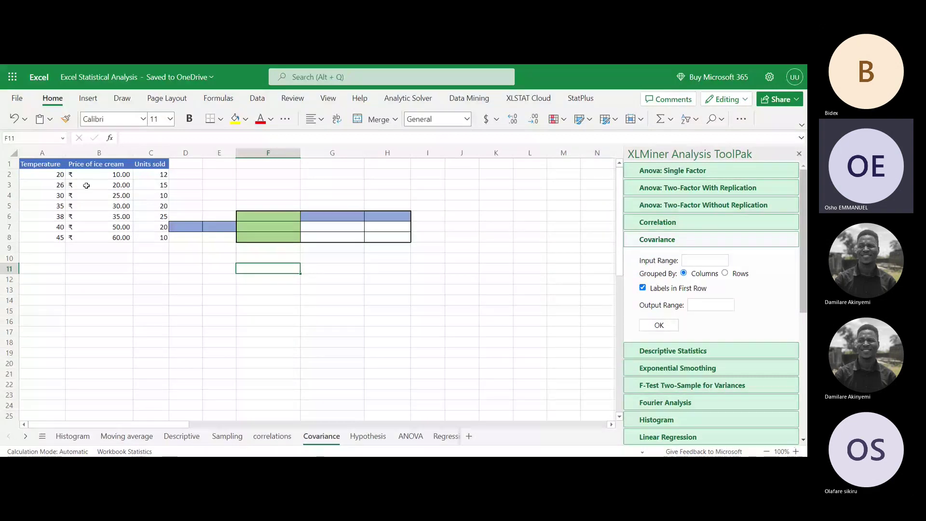
{"action": "left_click", "coordinate": [703, 261]}
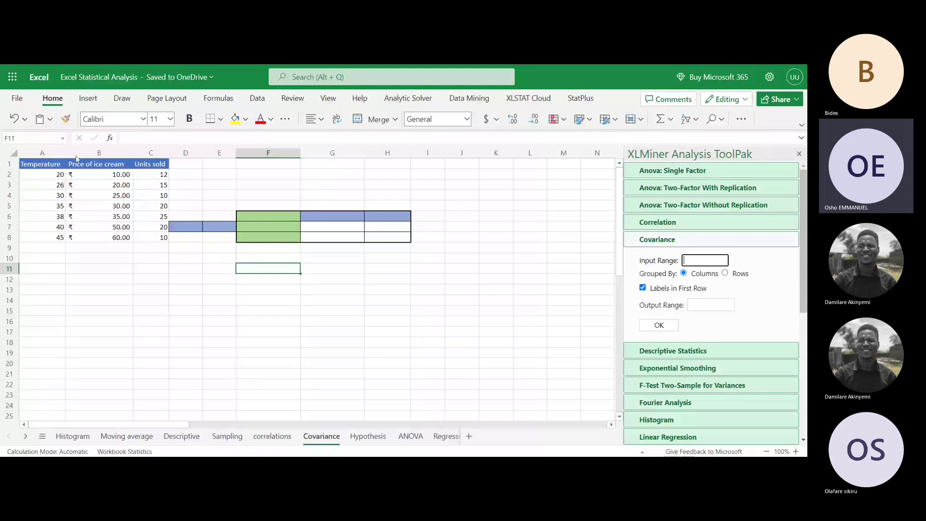
{"action": "left_click_drag", "start_coordinate": [56, 175], "coordinate": [109, 237]}
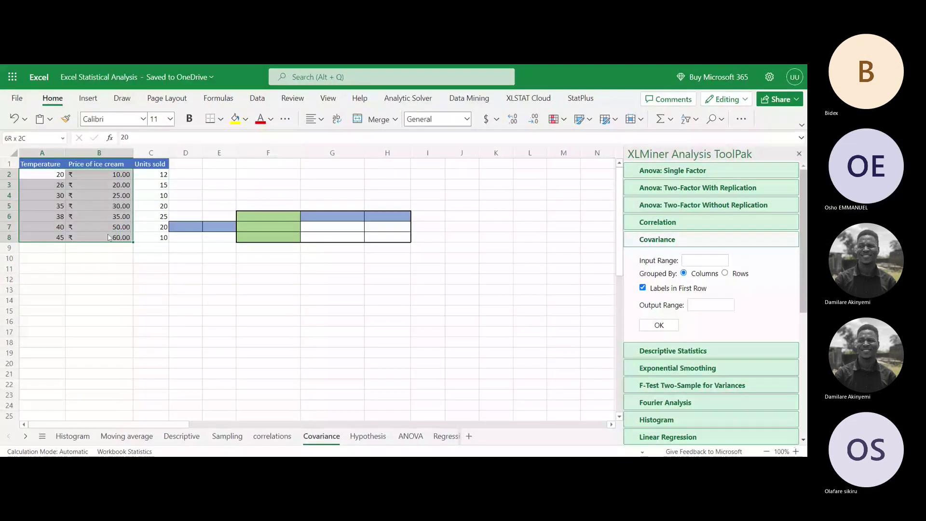
{"action": "left_click_drag", "start_coordinate": [109, 237], "coordinate": [109, 238]}
{"action": "left_click", "coordinate": [705, 260]}
{"action": "type", "text": "a1"}
{"action": "key", "text": "BackSpace"}
{"action": "key", "text": "BackSpace"}
{"action": "type", "text": "A1"}
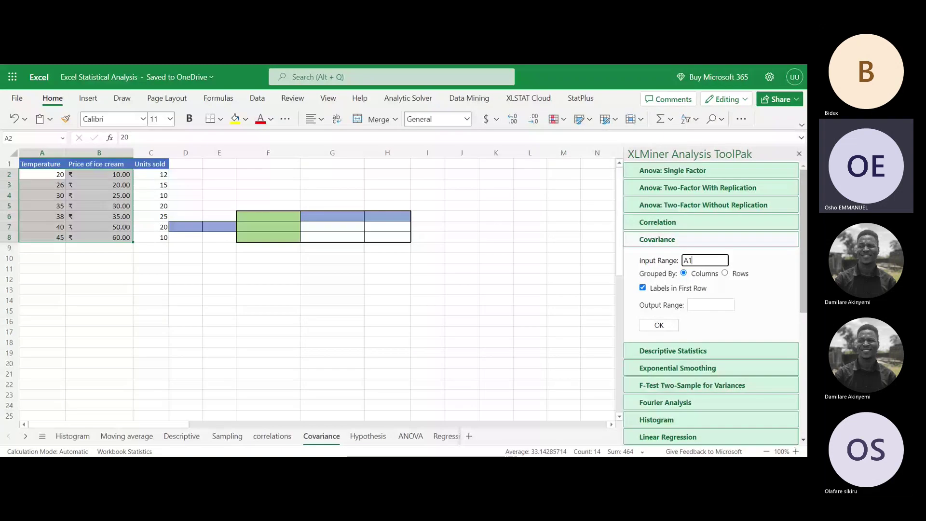
{"action": "type", "text": ":B"}
{"action": "type", "text": "8"}
Set the Covariance output range to F6 and generate the covariance matrix.
{"action": "key", "text": "Tab"}
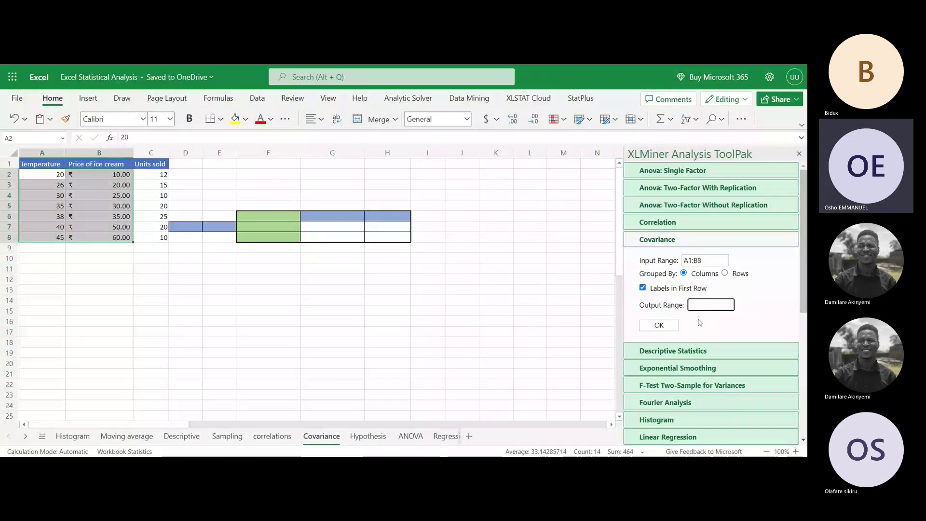
{"action": "left_click", "coordinate": [268, 216]}
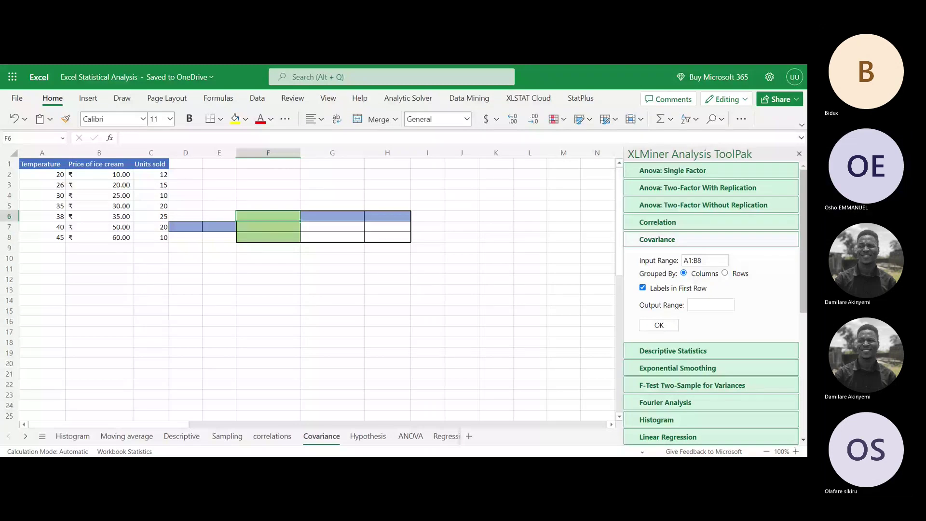
{"action": "left_click", "coordinate": [659, 325]}
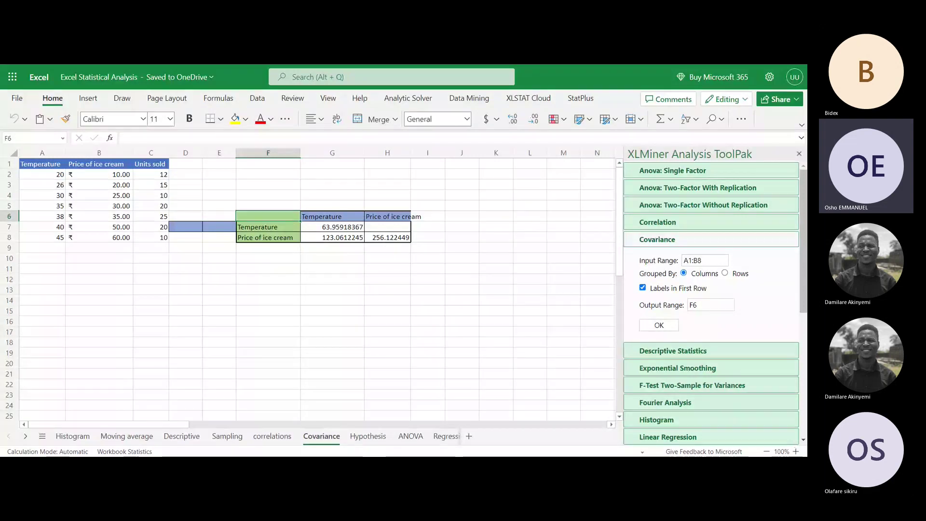
{"action": "scroll", "coordinate": [327, 326], "scroll_direction": "down", "scroll_amount": 4}
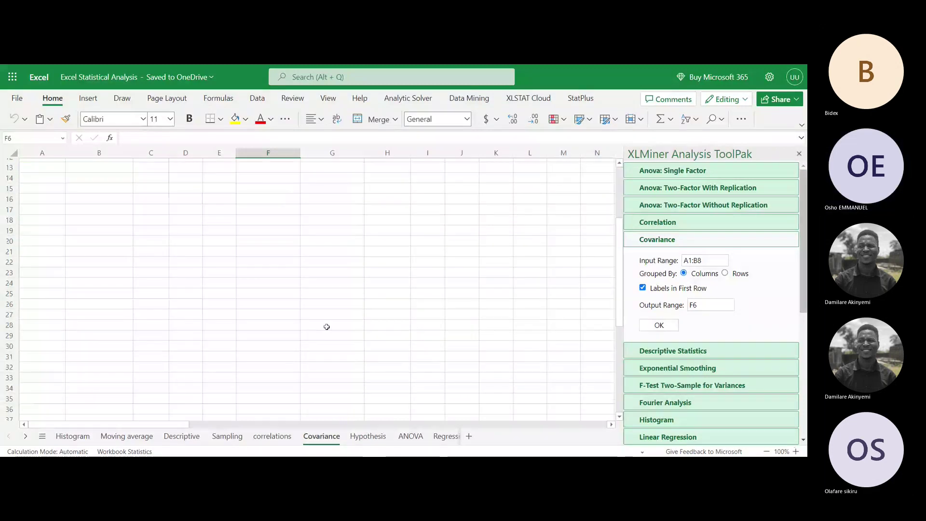
{"action": "scroll", "coordinate": [326, 327], "scroll_direction": "up", "scroll_amount": 1}
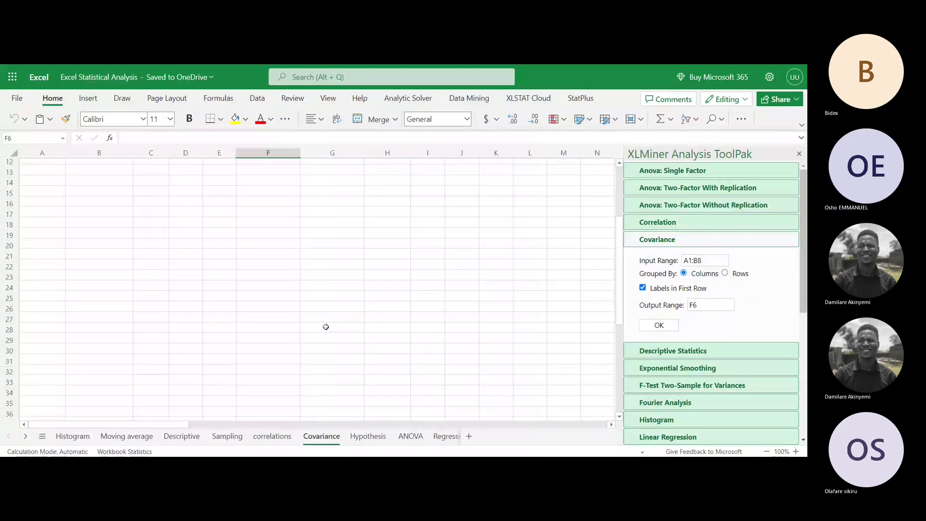
{"action": "scroll", "coordinate": [326, 327], "scroll_direction": "up", "scroll_amount": 4}
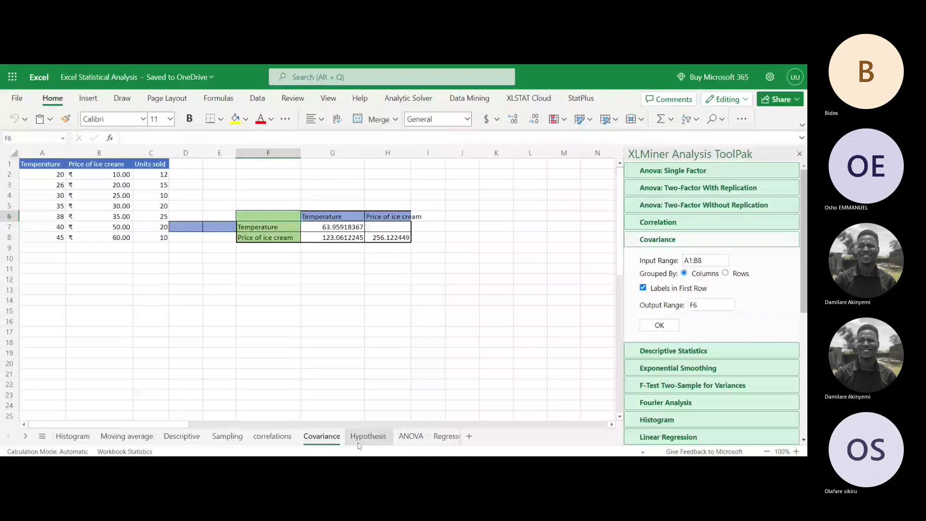
{"action": "scroll", "coordinate": [318, 289], "scroll_direction": "down", "scroll_amount": 6}
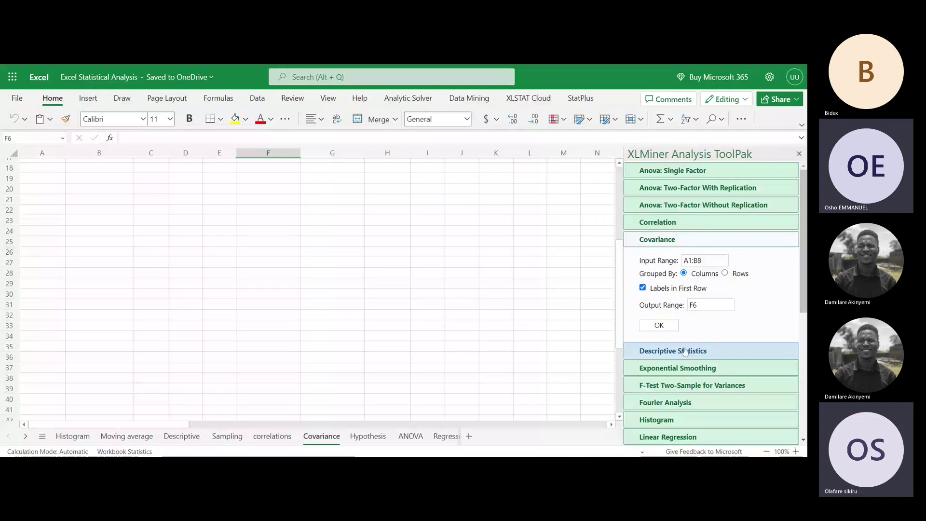
{"action": "scroll", "coordinate": [479, 370], "scroll_direction": "up", "scroll_amount": 1}
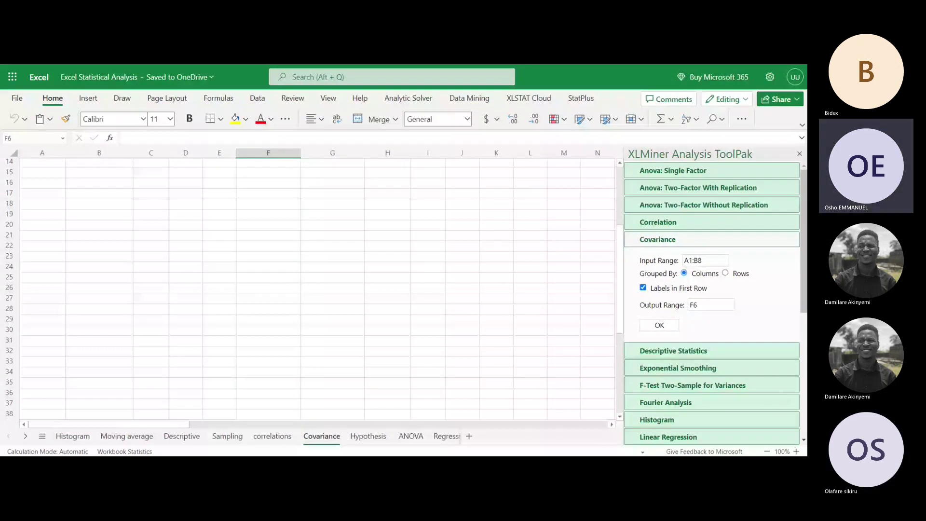
{"action": "scroll", "coordinate": [318, 290], "scroll_direction": "down", "scroll_amount": 1}
On the Descriptive sheet, clear the contents of the old summary statistics table in columns S to X, starting at S10.
{"action": "left_click", "coordinate": [656, 241]}
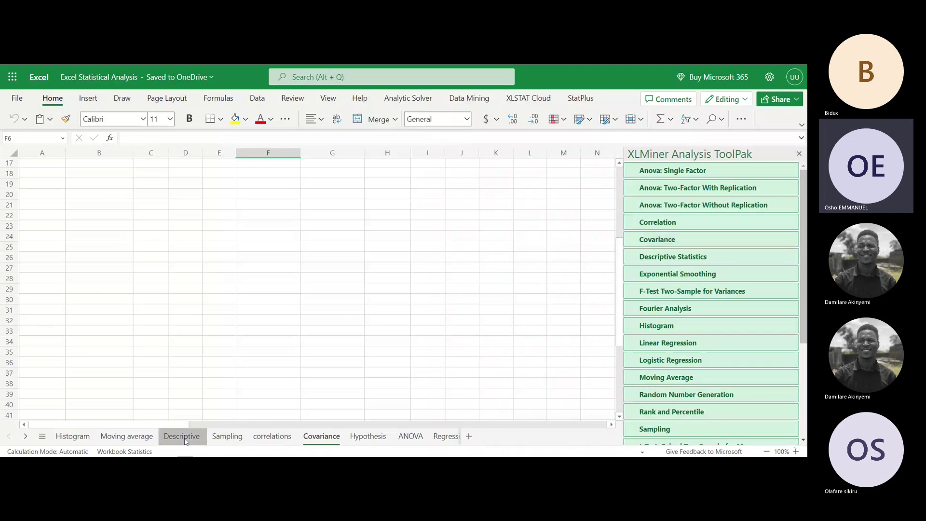
{"action": "left_click", "coordinate": [185, 440]}
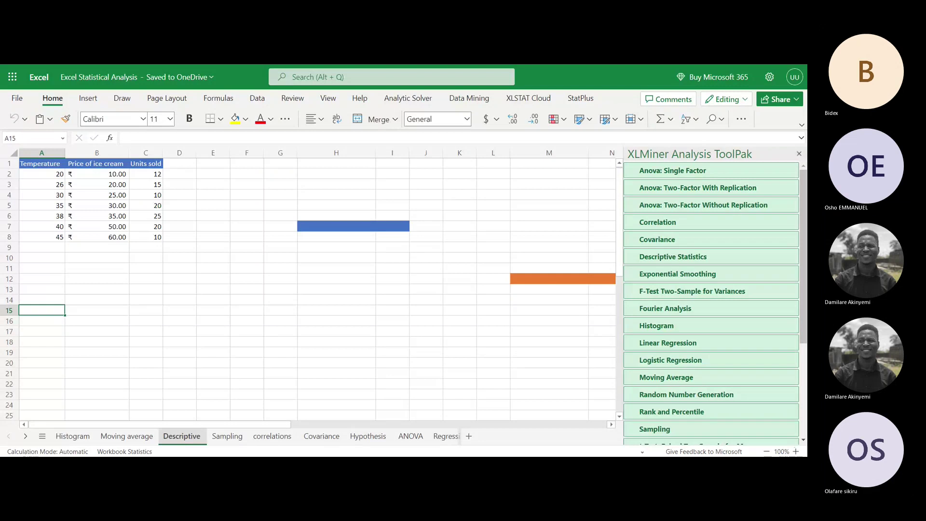
{"action": "scroll", "coordinate": [284, 365], "scroll_direction": "right", "scroll_amount": 3}
{"action": "scroll", "coordinate": [284, 365], "scroll_direction": "left", "scroll_amount": 3}
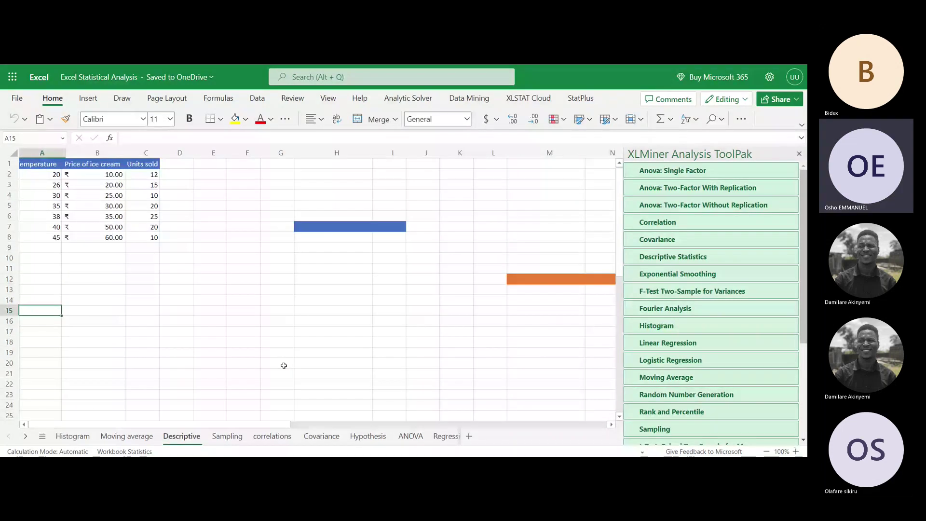
{"action": "scroll", "coordinate": [283, 365], "scroll_direction": "right", "scroll_amount": 10}
{"action": "scroll", "coordinate": [448, 274], "scroll_direction": "right", "scroll_amount": 2}
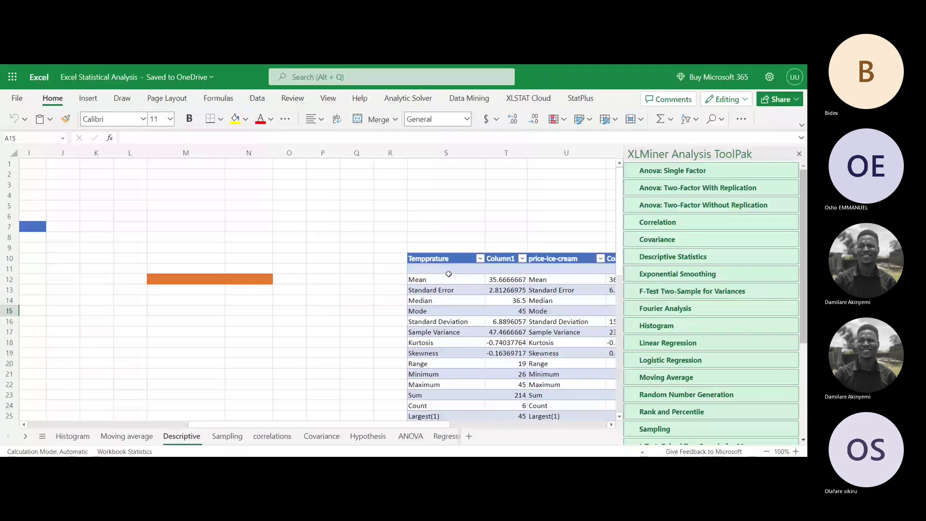
{"action": "left_click_drag", "start_coordinate": [449, 274], "coordinate": [458, 261]}
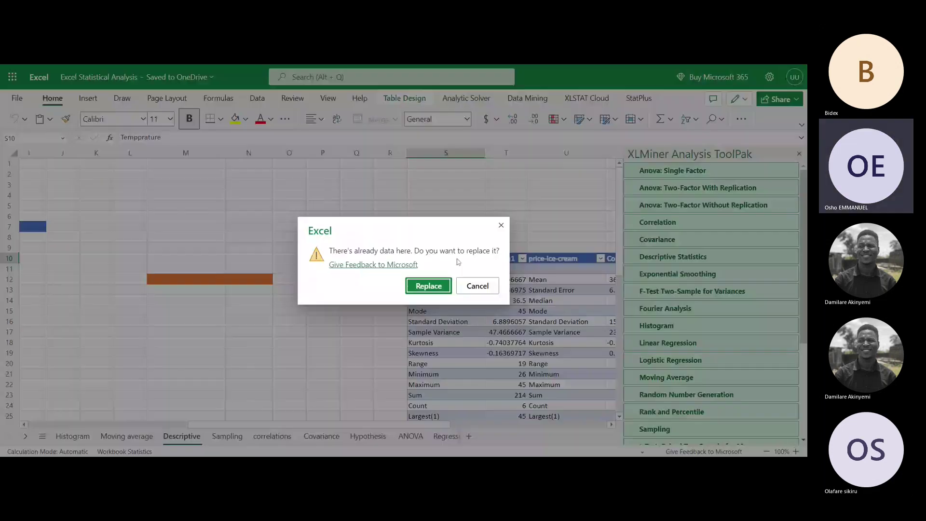
{"action": "left_click", "coordinate": [468, 286]}
{"action": "scroll", "coordinate": [470, 289], "scroll_direction": "right", "scroll_amount": 4}
{"action": "left_click_drag", "start_coordinate": [251, 269], "coordinate": [245, 257]}
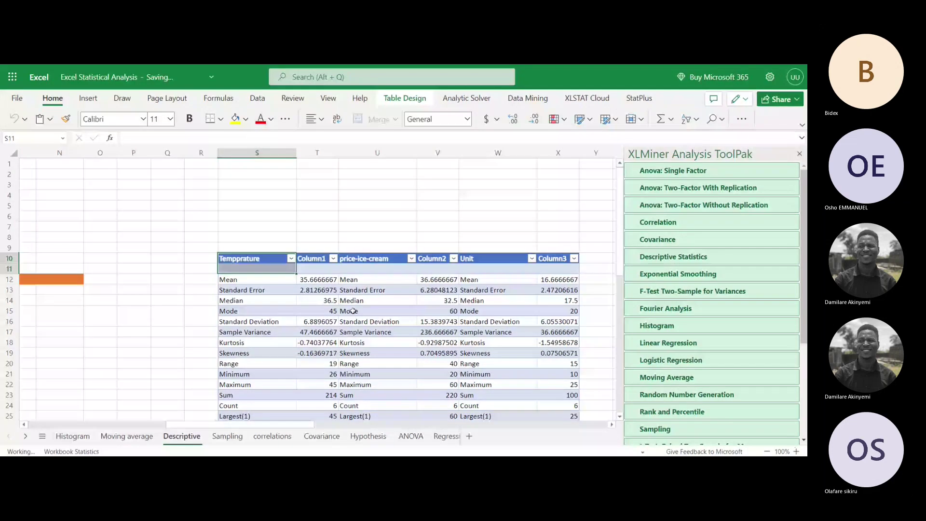
{"action": "left_click_drag", "start_coordinate": [353, 311], "coordinate": [512, 390]}
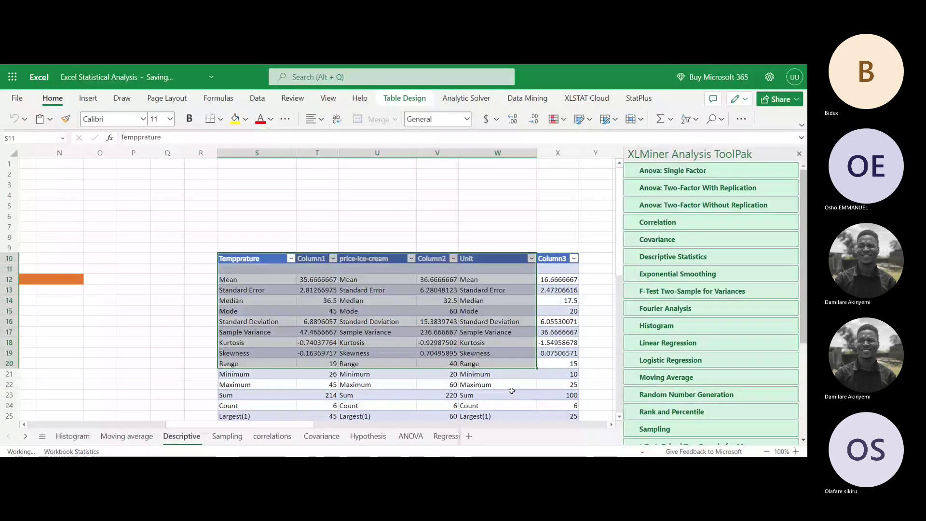
Set the Descriptive Statistics input range to A1:C8, covering temperature, price of ice cream and units sold with their labels.
{"action": "scroll", "coordinate": [231, 244], "scroll_direction": "left", "scroll_amount": 5}
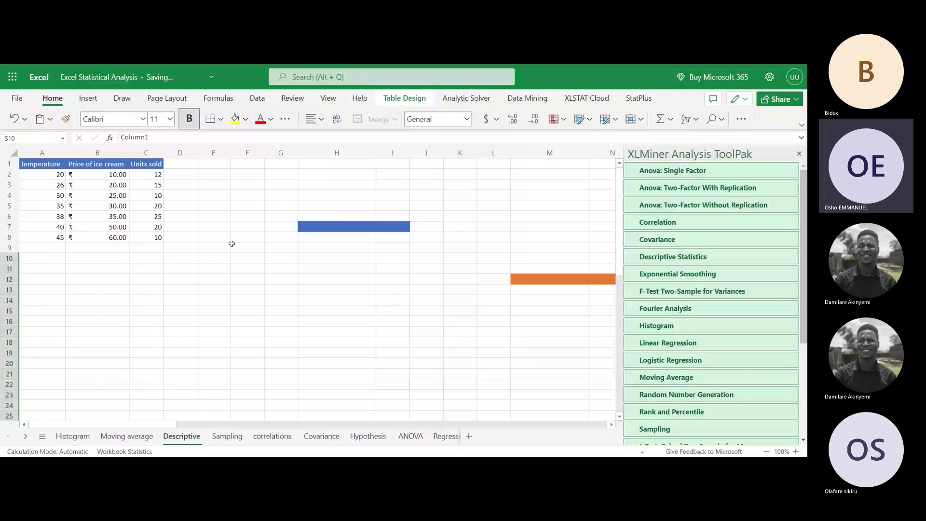
{"action": "left_click", "coordinate": [673, 257]}
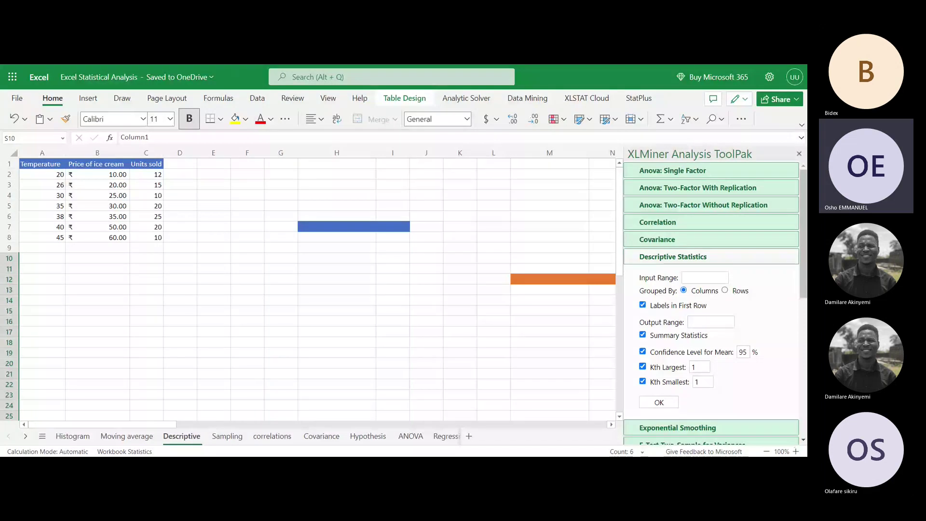
{"action": "left_click", "coordinate": [705, 278]}
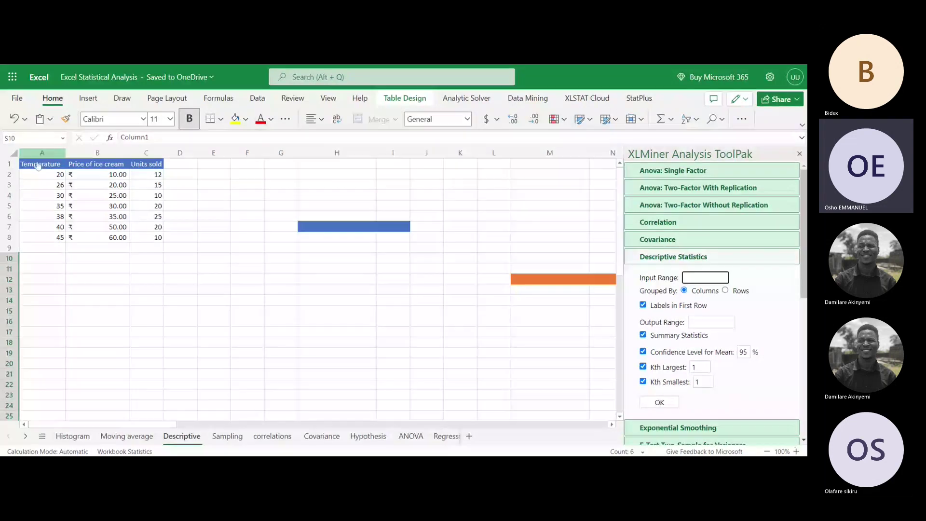
{"action": "left_click", "coordinate": [37, 163]}
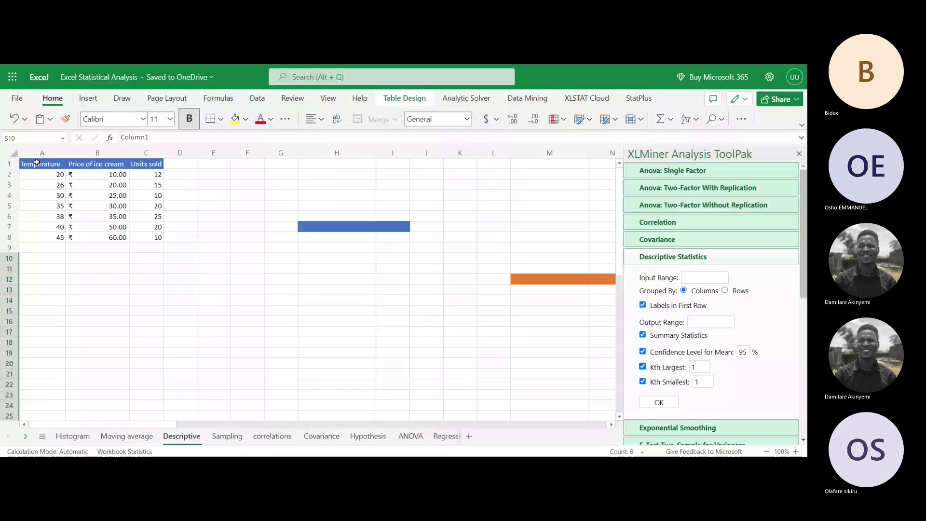
{"action": "left_click", "coordinate": [143, 215], "text": "shift"}
{"action": "left_click", "coordinate": [157, 240], "text": "shift"}
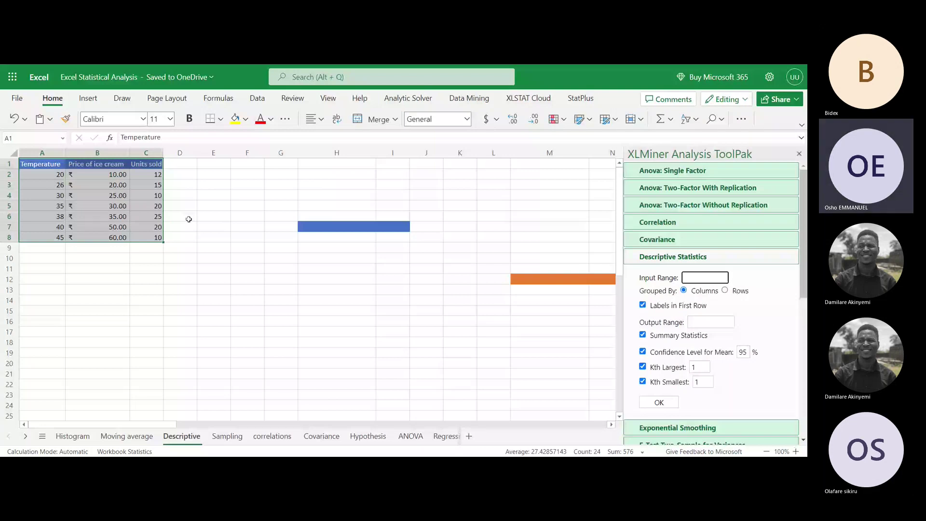
{"action": "type", "text": "A1:C8"}
Set the Descriptive Statistics output range to H7 and generate the summary statistics.
{"action": "left_click", "coordinate": [707, 323]}
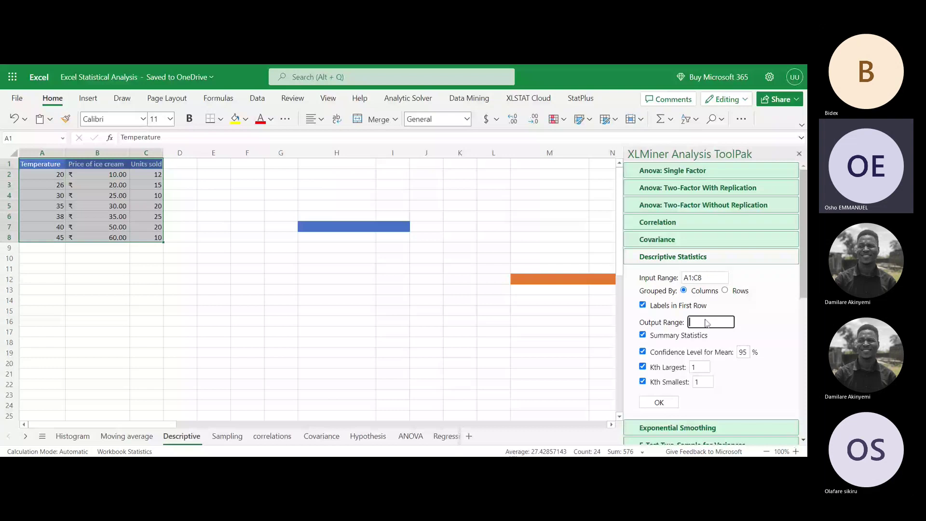
{"action": "scroll", "coordinate": [254, 231], "scroll_direction": "right", "scroll_amount": 1}
{"action": "left_click", "coordinate": [254, 231]}
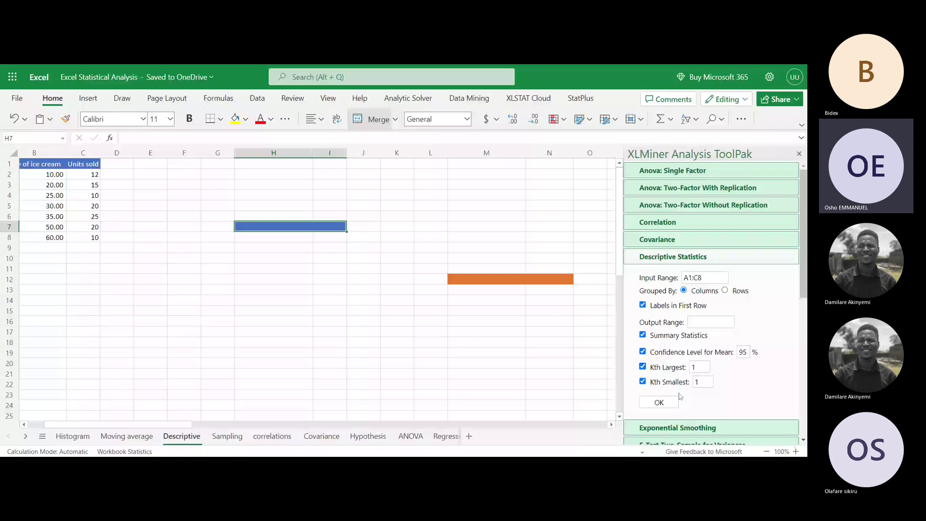
{"action": "left_click", "coordinate": [711, 323]}
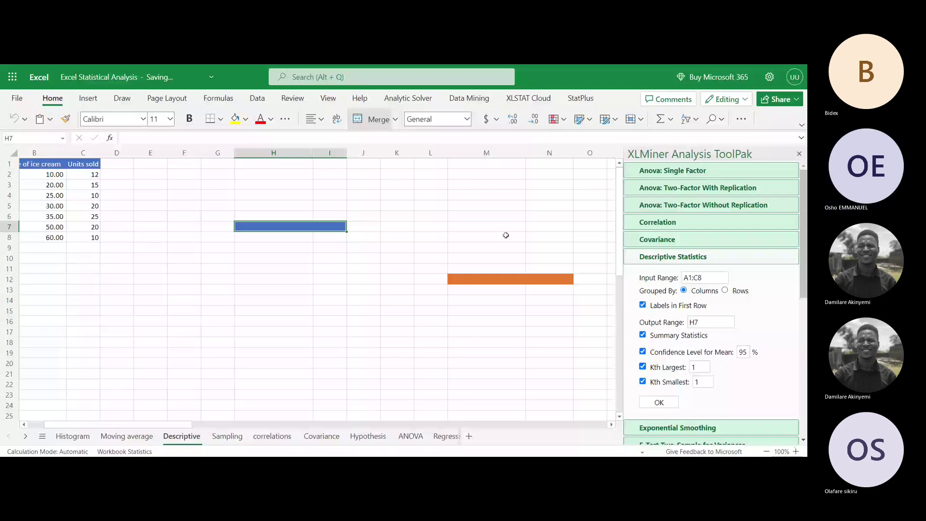
{"action": "scroll", "coordinate": [505, 235], "scroll_direction": "right", "scroll_amount": 1}
{"action": "scroll", "coordinate": [711, 289], "scroll_direction": "down", "scroll_amount": 1}
{"action": "left_click", "coordinate": [711, 272]}
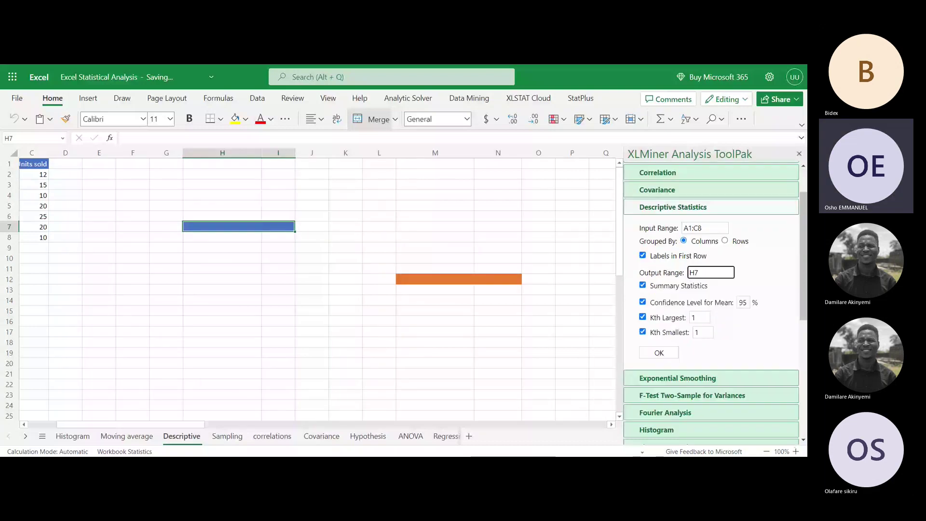
{"action": "left_click", "coordinate": [291, 312]}
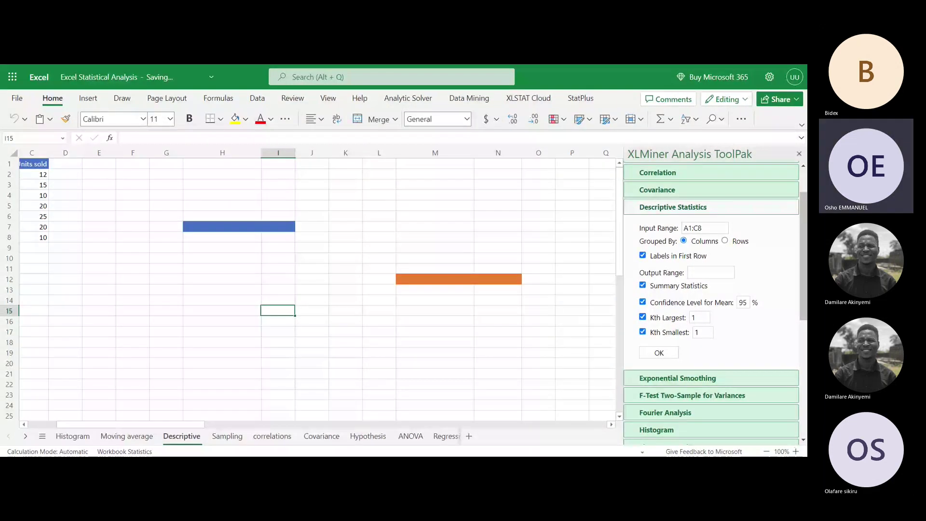
{"action": "left_click", "coordinate": [710, 273]}
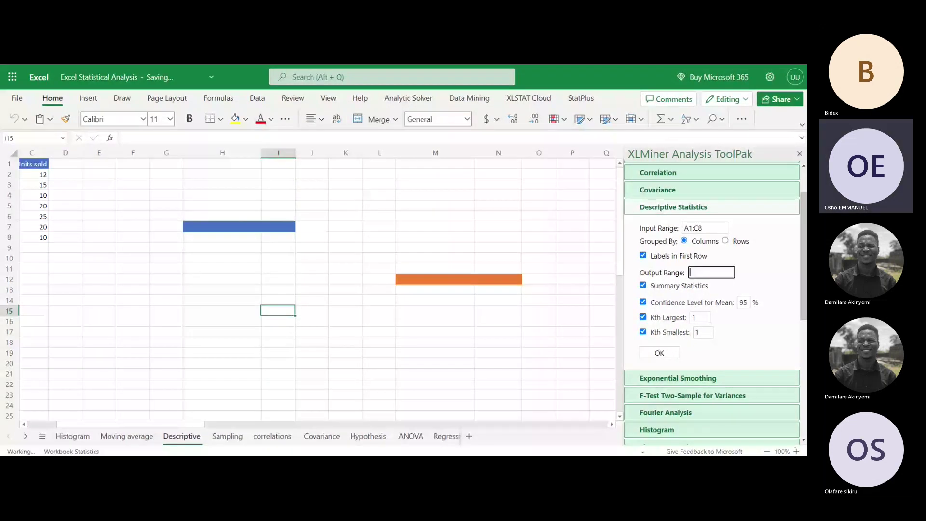
{"action": "type", "text": "I15"}
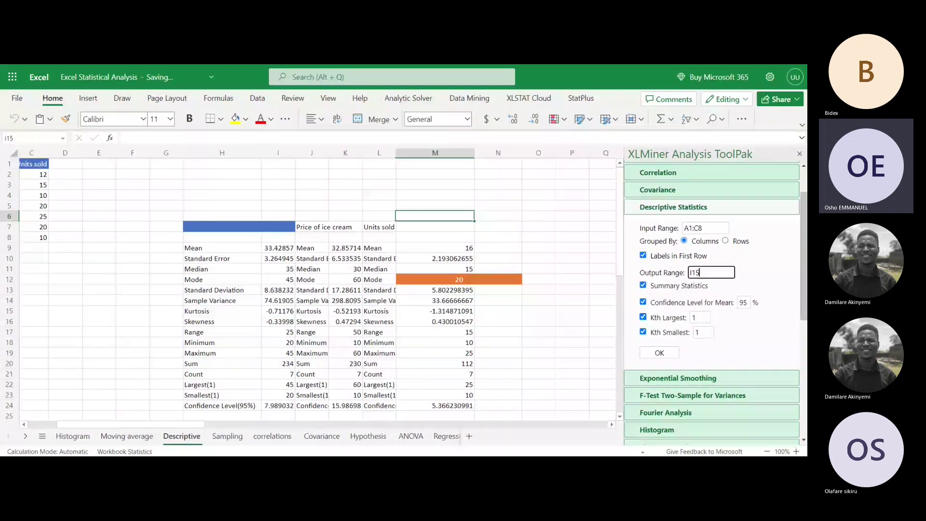
{"action": "key", "text": "BackSpace"}
{"action": "key", "text": "BackSpace"}
{"action": "key", "text": "BackSpace"}
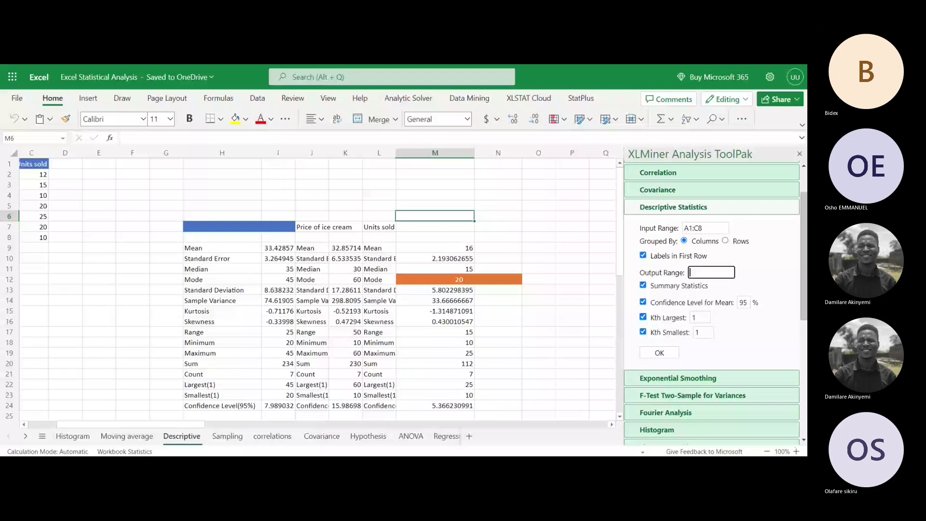
{"action": "left_click", "coordinate": [497, 247]}
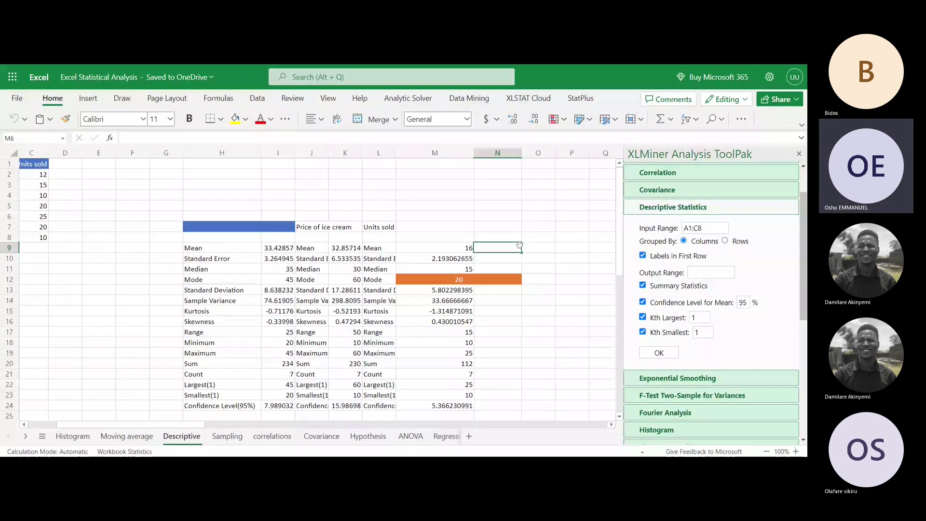
Autofit the widths of columns I and K in the summary statistics table.
{"action": "left_click", "coordinate": [337, 229]}
{"action": "left_click", "coordinate": [379, 237]}
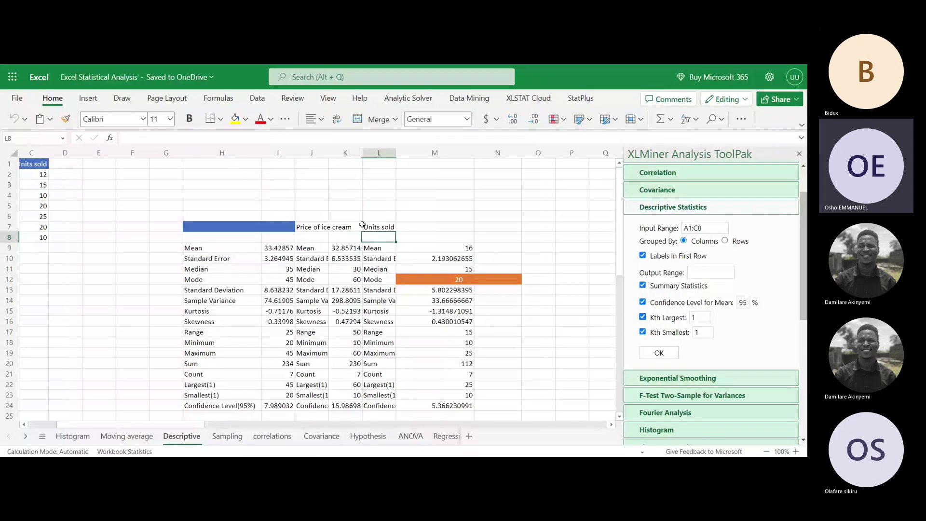
{"action": "left_click", "coordinate": [343, 227]}
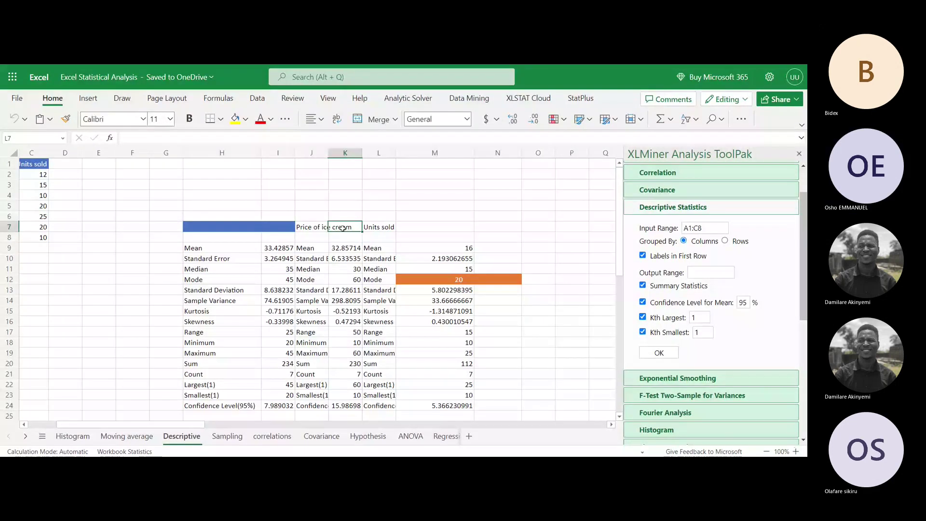
{"action": "double_click", "coordinate": [295, 153]}
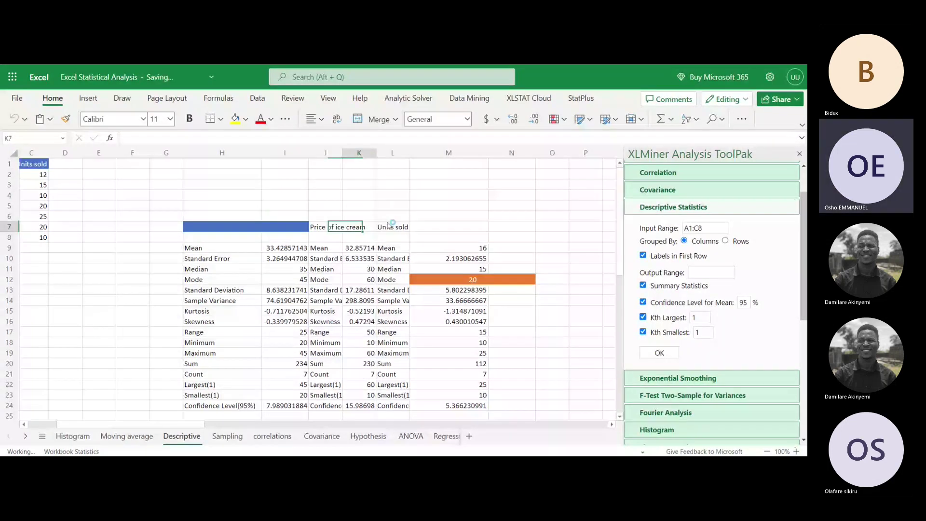
{"action": "double_click", "coordinate": [376, 153]}
Enter TEMP as the heading in the blue merged cell H7 above the temperature statistics.
{"action": "left_click", "coordinate": [231, 228]}
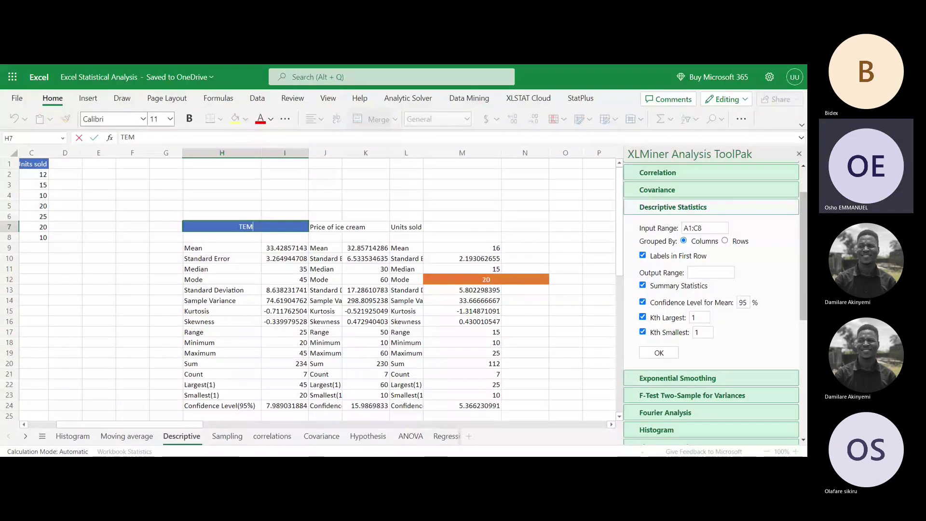
{"action": "type", "text": "TEMP"}
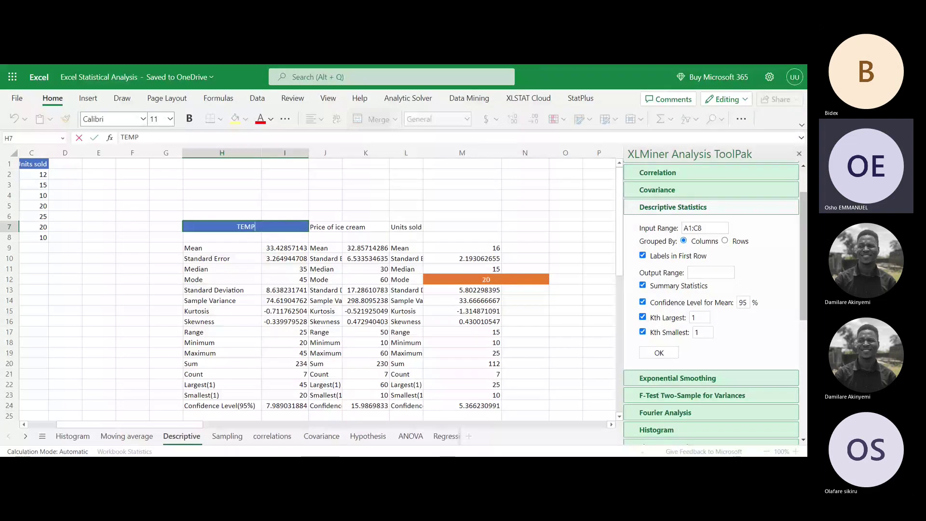
{"action": "left_click", "coordinate": [179, 244]}
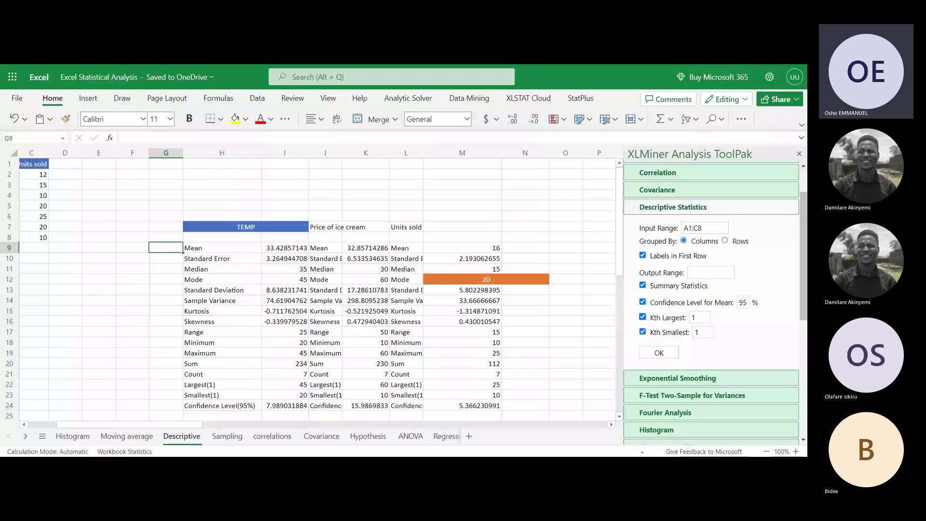
On the Hypothesis sheet, delete columns F to H containing the old t-test results, keeping the Decision note.
{"action": "scroll", "coordinate": [320, 437], "scroll_direction": "down", "scroll_amount": 2}
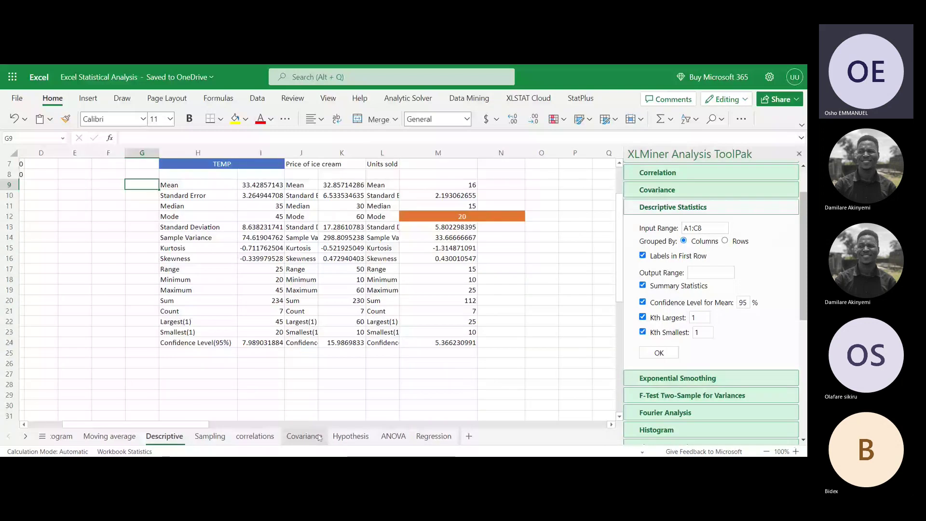
{"action": "left_click", "coordinate": [342, 439]}
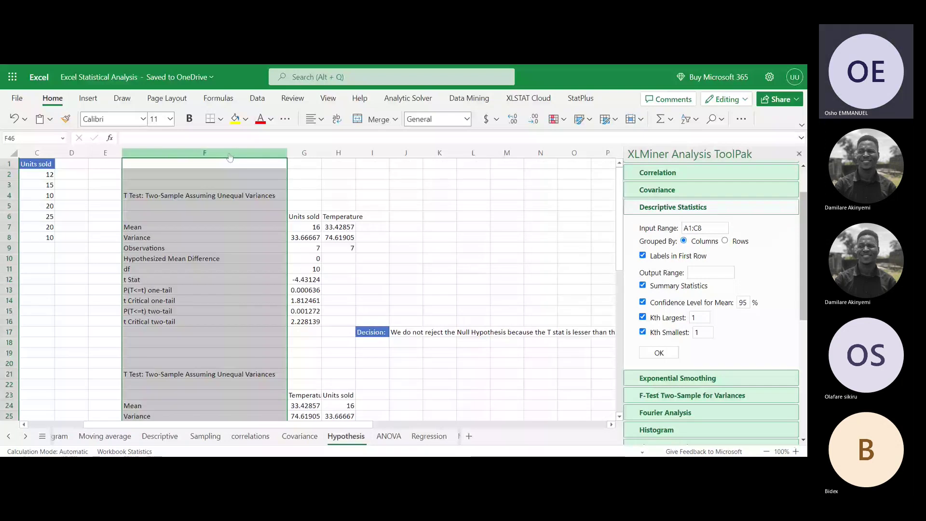
{"action": "left_click", "coordinate": [230, 157]}
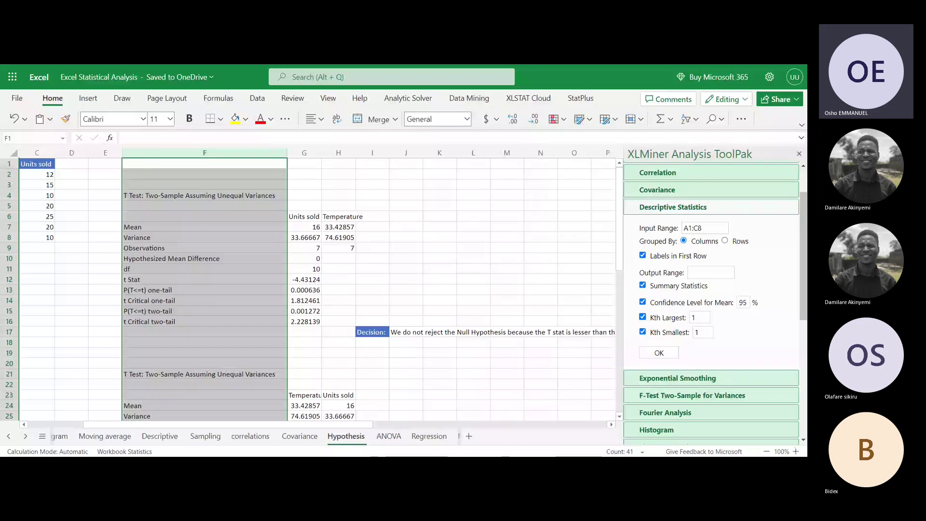
{"action": "right_click", "coordinate": [143, 153]}
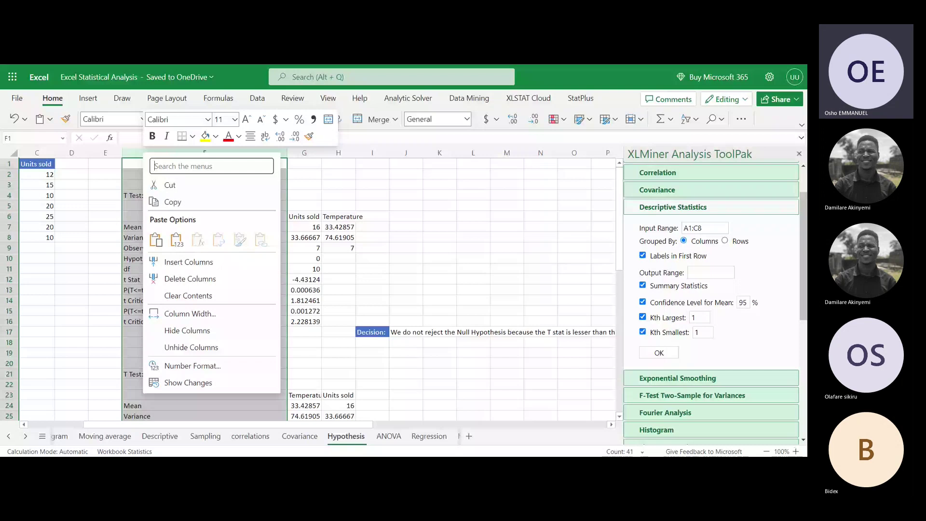
{"action": "left_click", "coordinate": [189, 262]}
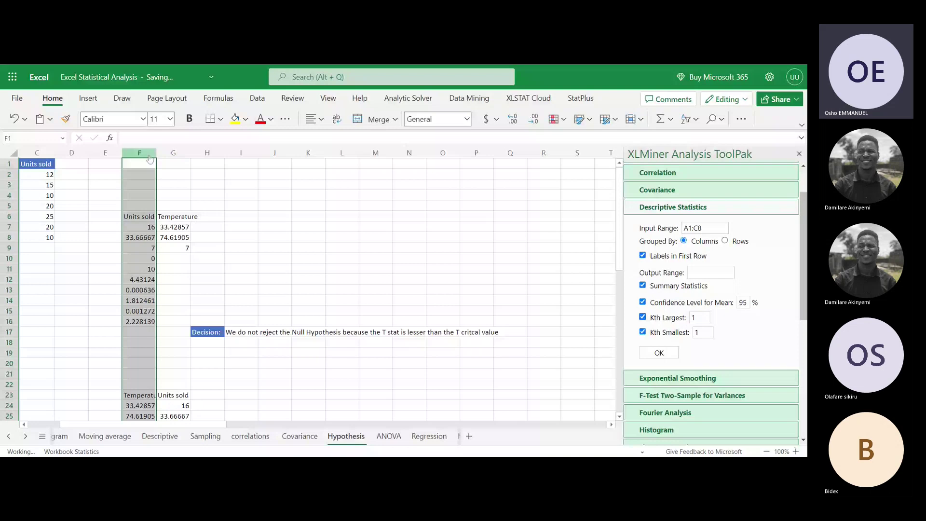
{"action": "left_click_drag", "start_coordinate": [150, 158], "coordinate": [174, 153]}
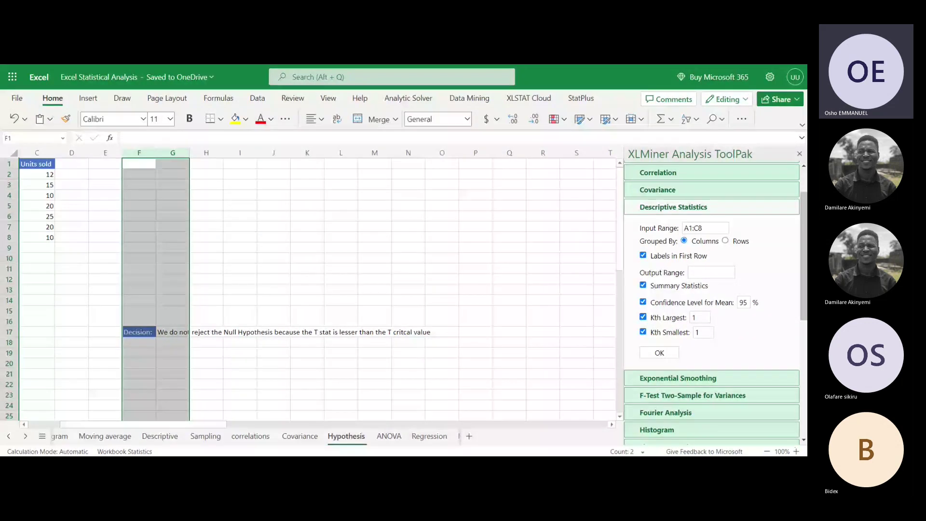
{"action": "left_click", "coordinate": [185, 264]}
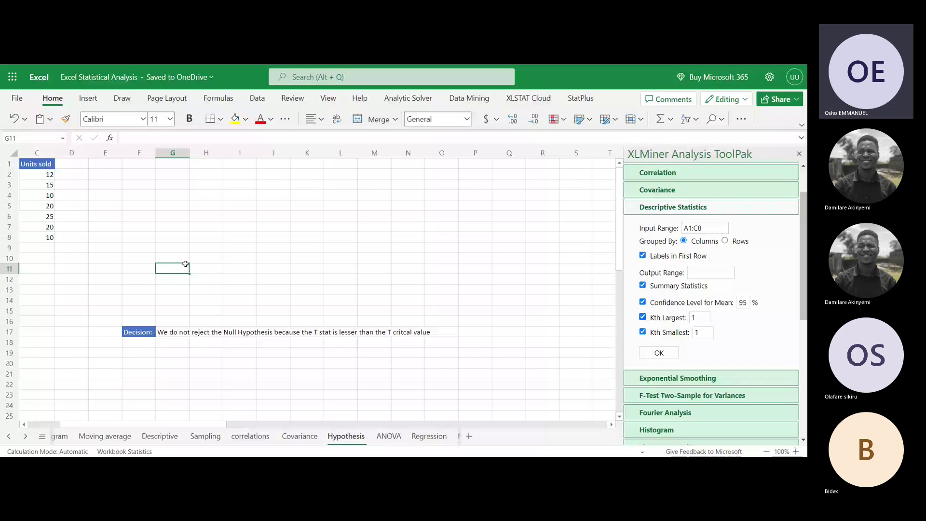
{"action": "key", "text": "Down"}
{"action": "key", "text": "Down"}
{"action": "key", "text": "Left"}
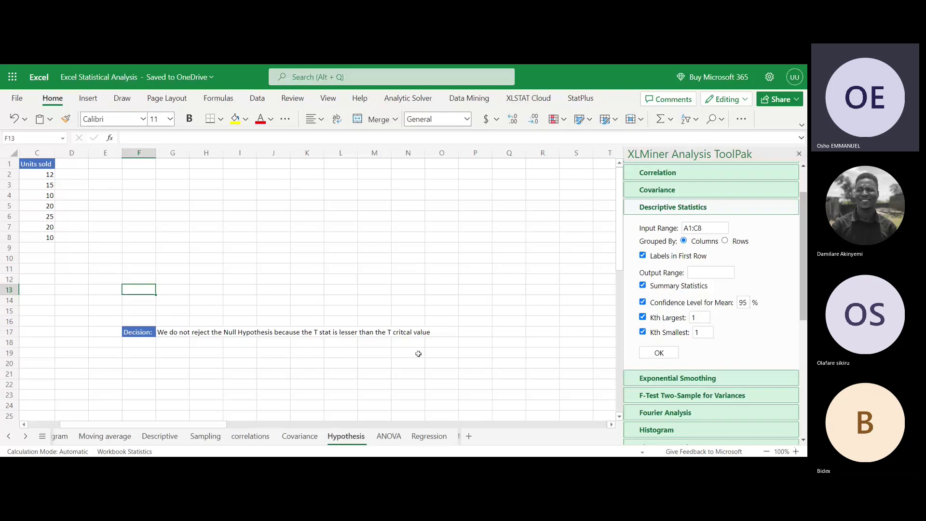
Collapse the Descriptive Statistics settings and open those for the t-Test: Two-Sample Assuming Unequal Variances.
{"action": "left_click", "coordinate": [661, 211]}
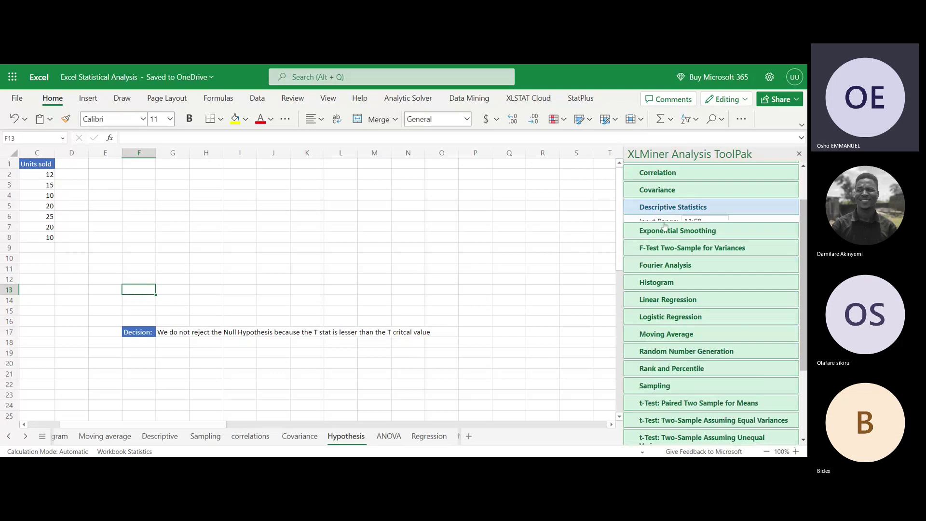
{"action": "scroll", "coordinate": [679, 262], "scroll_direction": "down", "scroll_amount": 3}
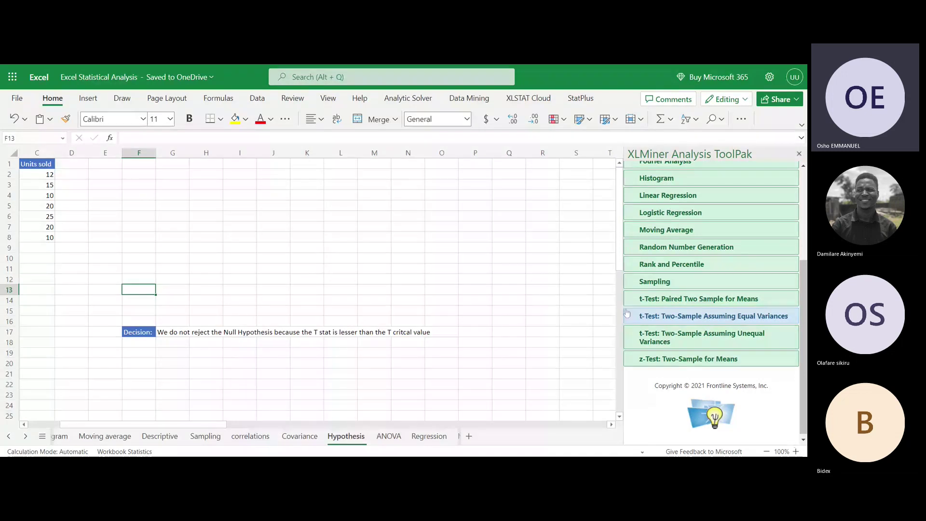
{"action": "scroll", "coordinate": [626, 314], "scroll_direction": "left", "scroll_amount": 1}
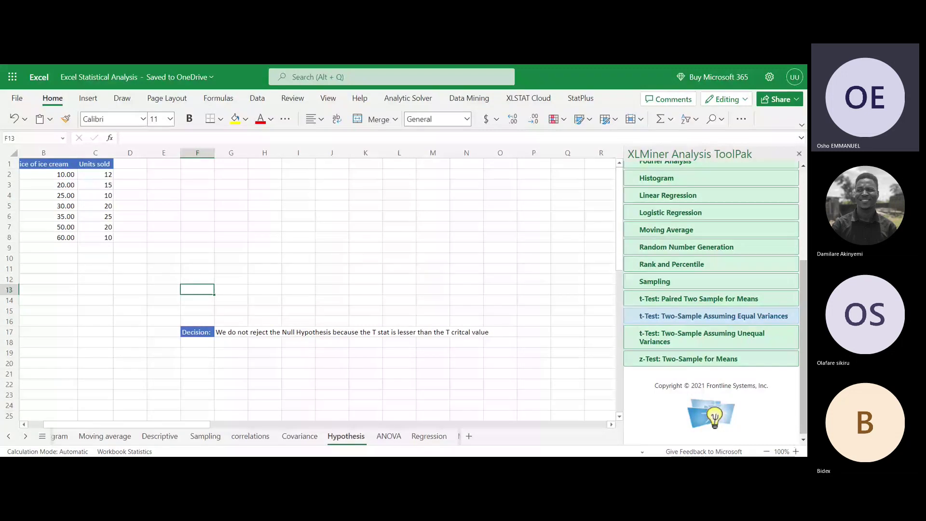
{"action": "left_click", "coordinate": [659, 337]}
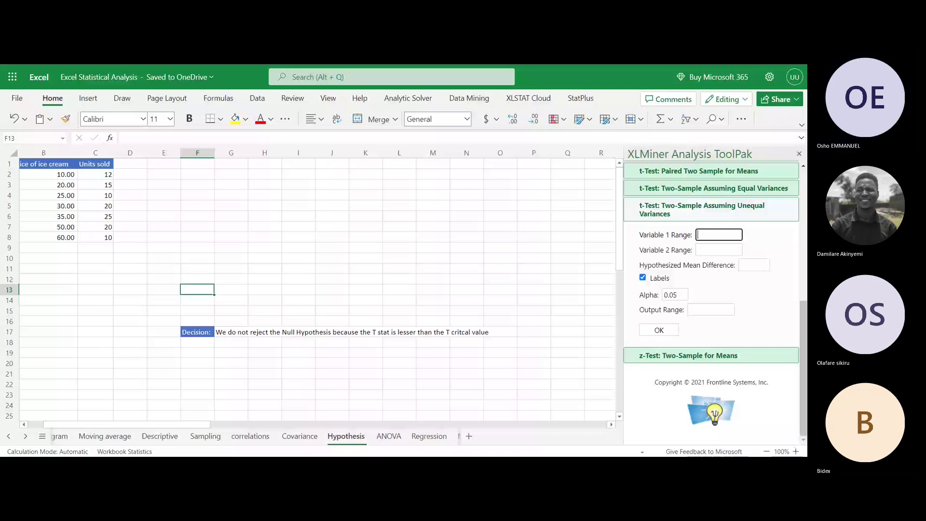
{"action": "scroll", "coordinate": [257, 227], "scroll_direction": "left", "scroll_amount": 1}
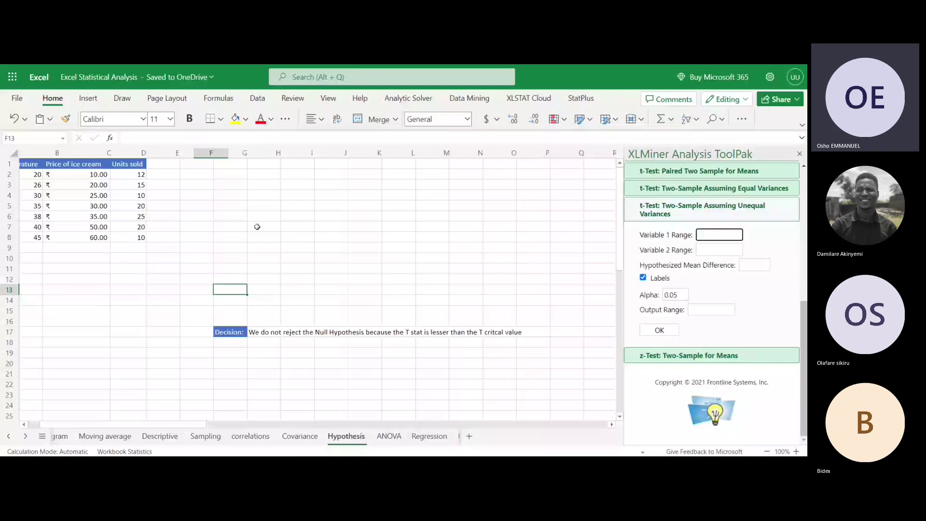
{"action": "scroll", "coordinate": [257, 227], "scroll_direction": "left", "scroll_amount": 1}
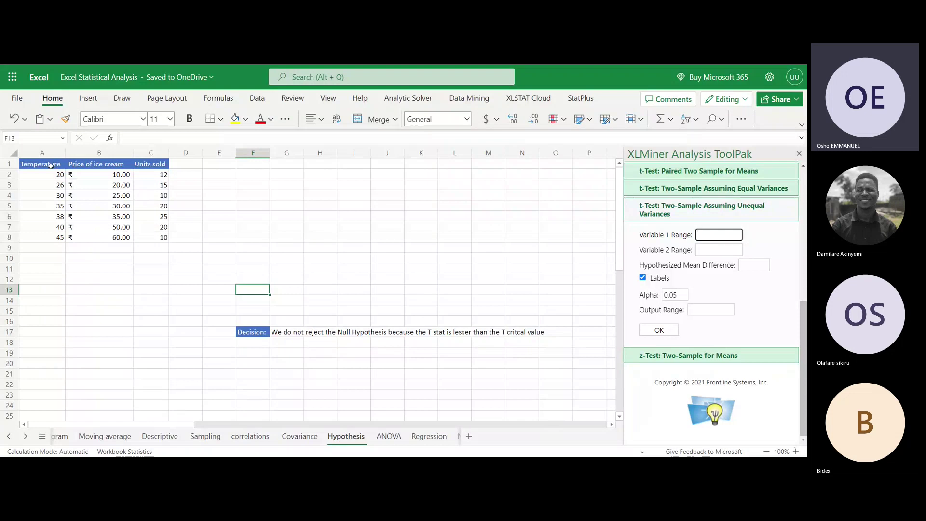
Set the t-test's Variable 1 range to A1:A8, Variable 2 range to C1:C8 and hypothesized mean difference to 0.
{"action": "left_click", "coordinate": [279, 233]}
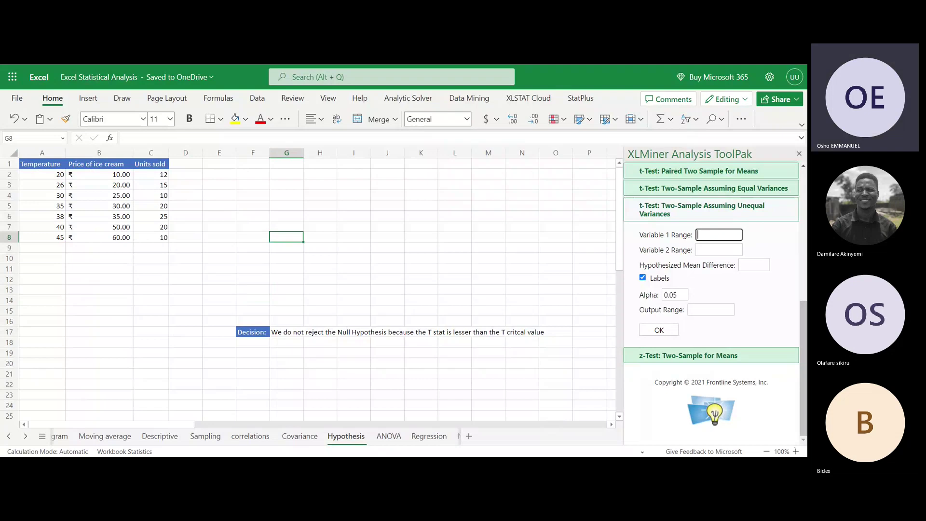
{"action": "type", "text": "A1"}
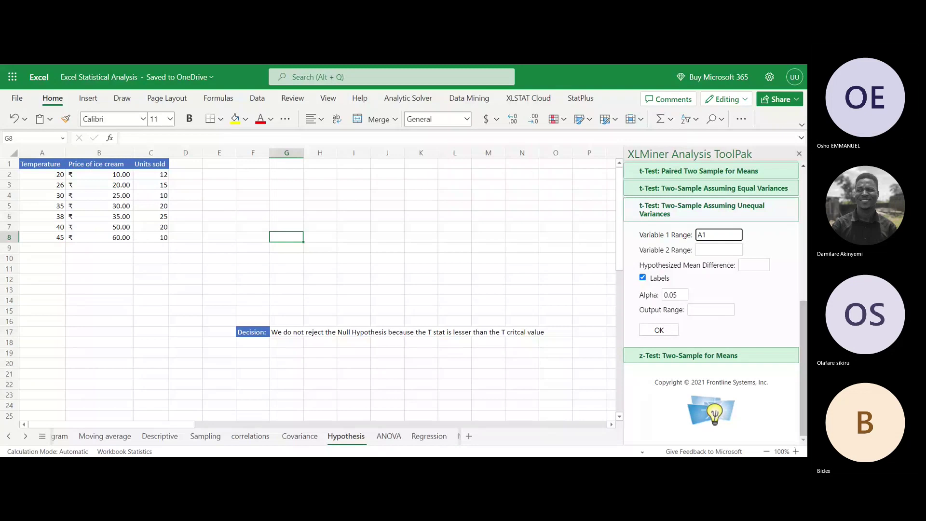
{"action": "type", "text": ":"}
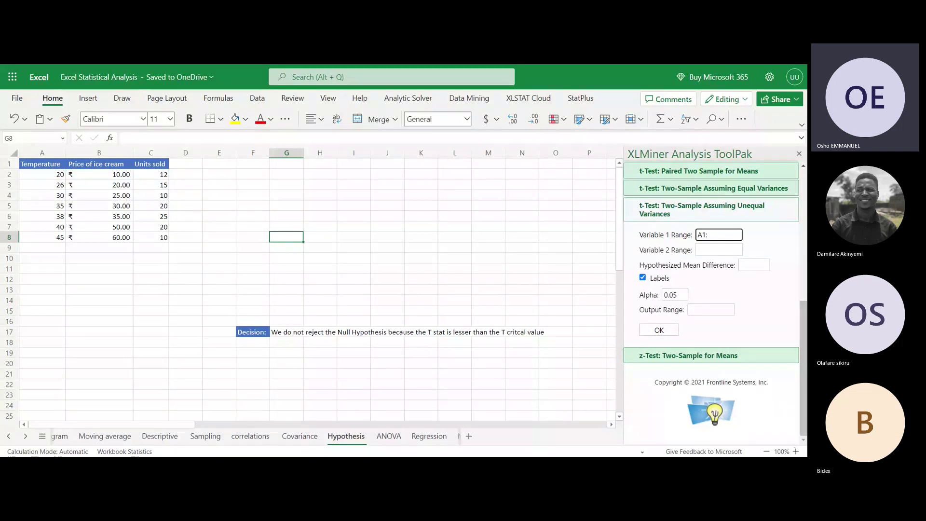
{"action": "type", "text": "A8"}
{"action": "left_click", "coordinate": [718, 250]}
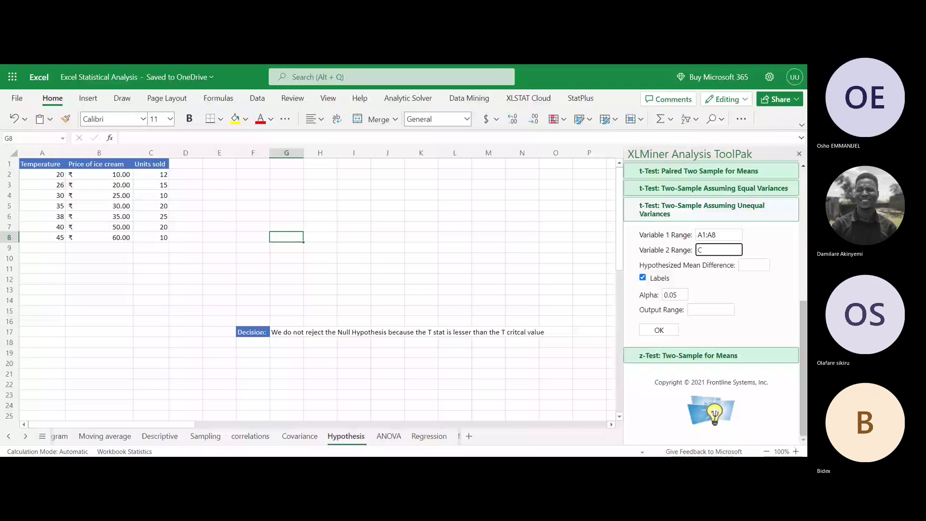
{"action": "type", "text": "1:C"}
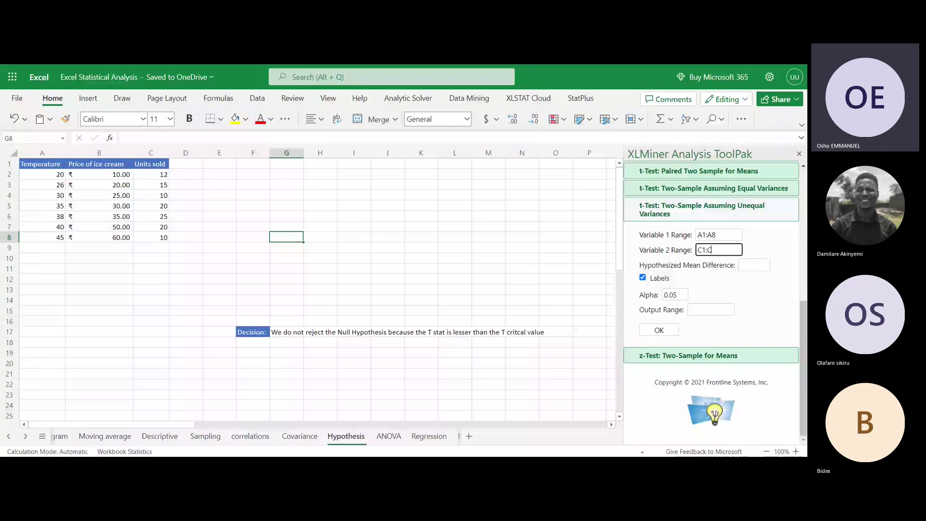
{"action": "type", "text": "8"}
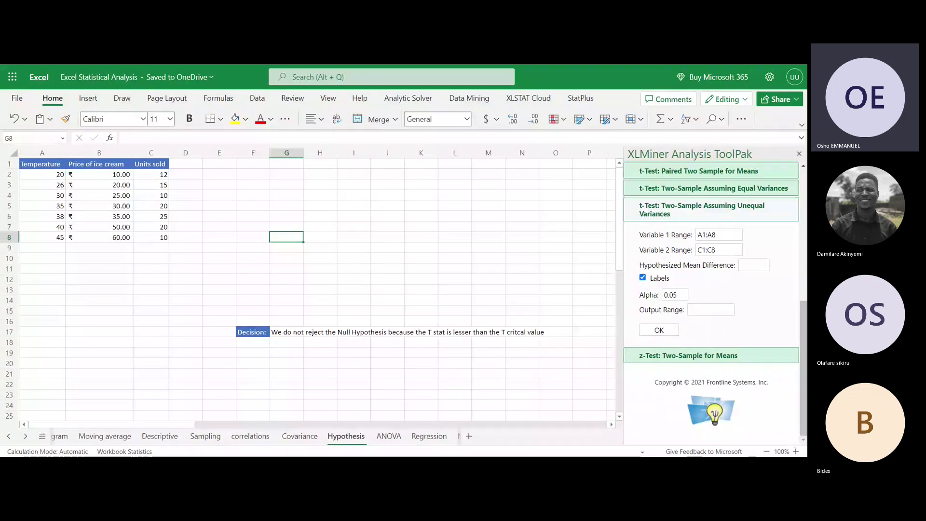
{"action": "left_click", "coordinate": [720, 250]}
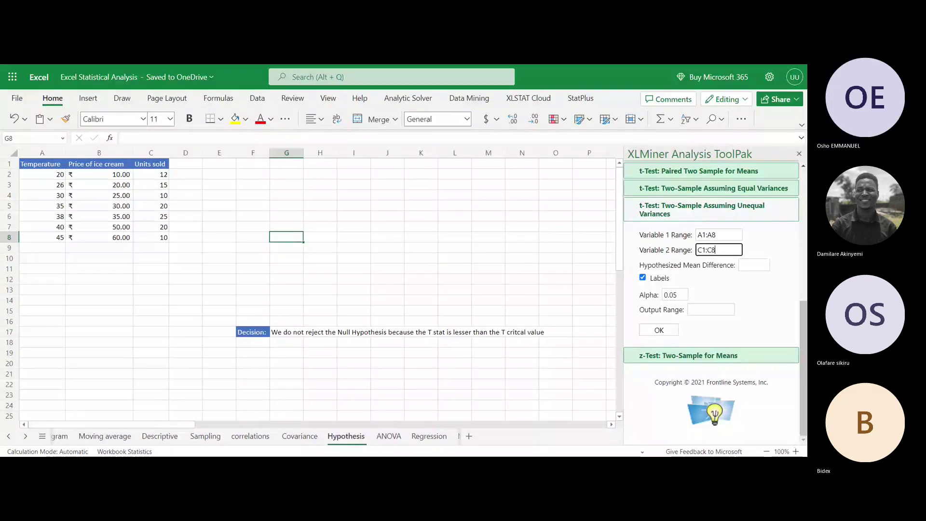
{"action": "left_click", "coordinate": [754, 265]}
{"action": "type", "text": "0"}
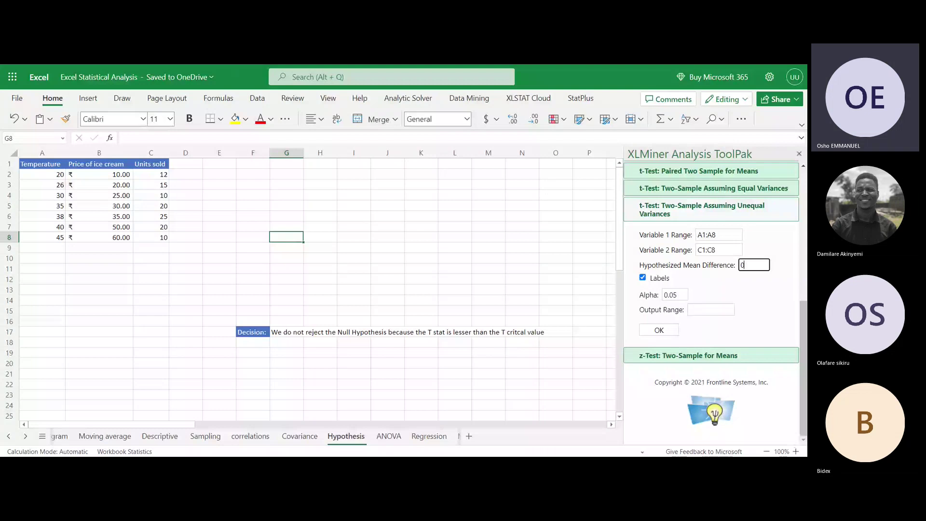
Set the t-test output range to G6 and run the unequal-variances test.
{"action": "left_click", "coordinate": [711, 309]}
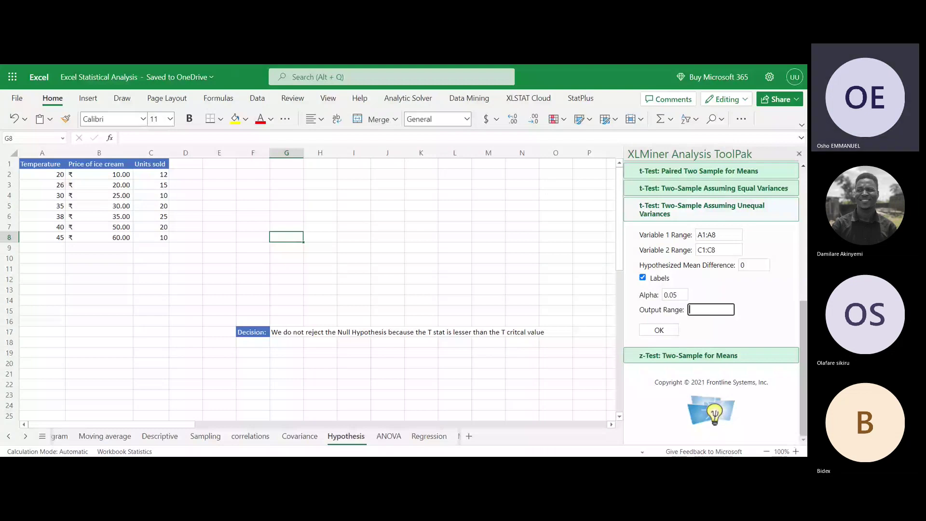
{"action": "left_click", "coordinate": [286, 206]}
{"action": "left_click", "coordinate": [711, 310]}
{"action": "type", "text": "G"}
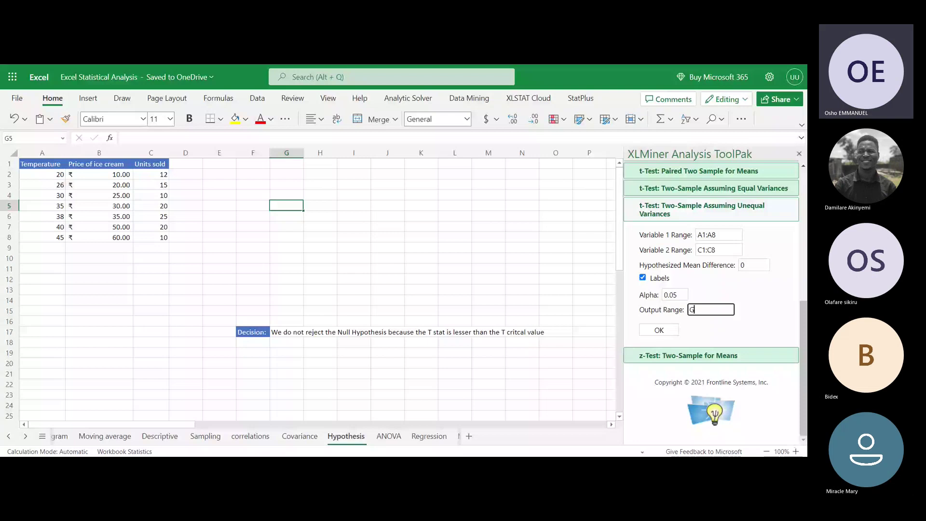
{"action": "type", "text": "6"}
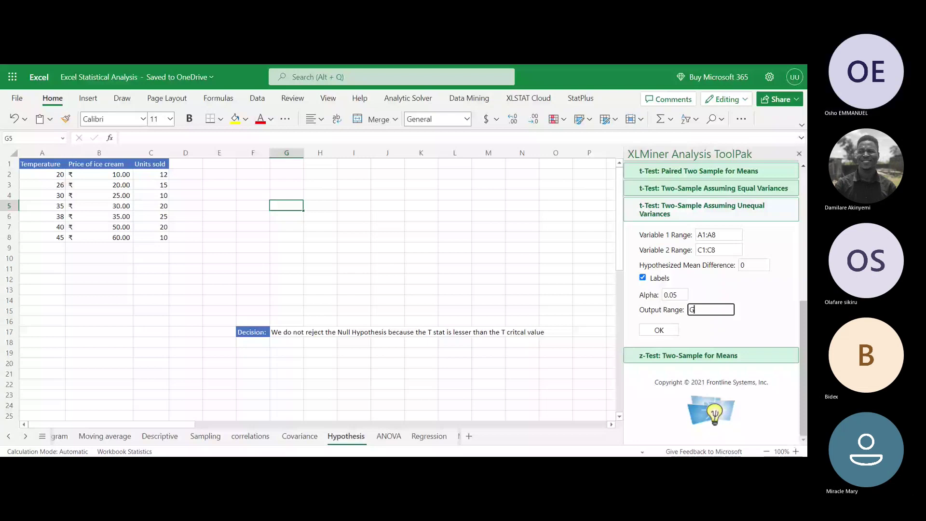
{"action": "key", "text": "Return"}
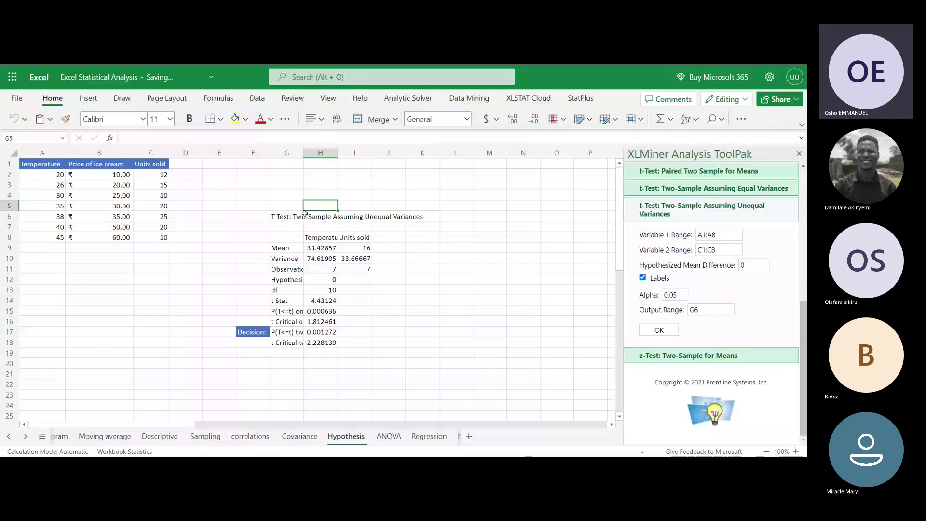
Set the t-test output range to G4 and rerun the test over the existing results.
{"action": "left_click", "coordinate": [305, 213]}
{"action": "left_click", "coordinate": [711, 309]}
{"action": "key", "text": "BackSpace"}
{"action": "type", "text": "4"}
{"action": "left_click", "coordinate": [665, 333]}
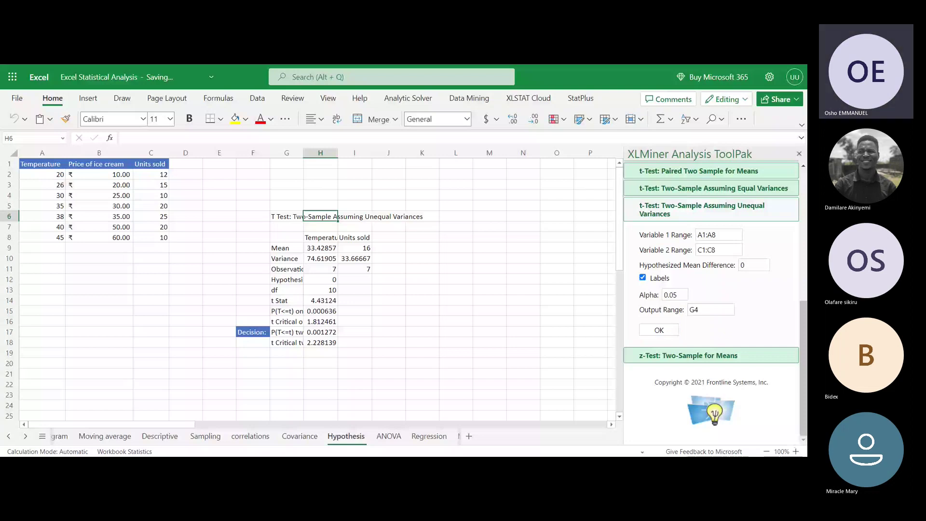
{"action": "double_click", "coordinate": [287, 206]}
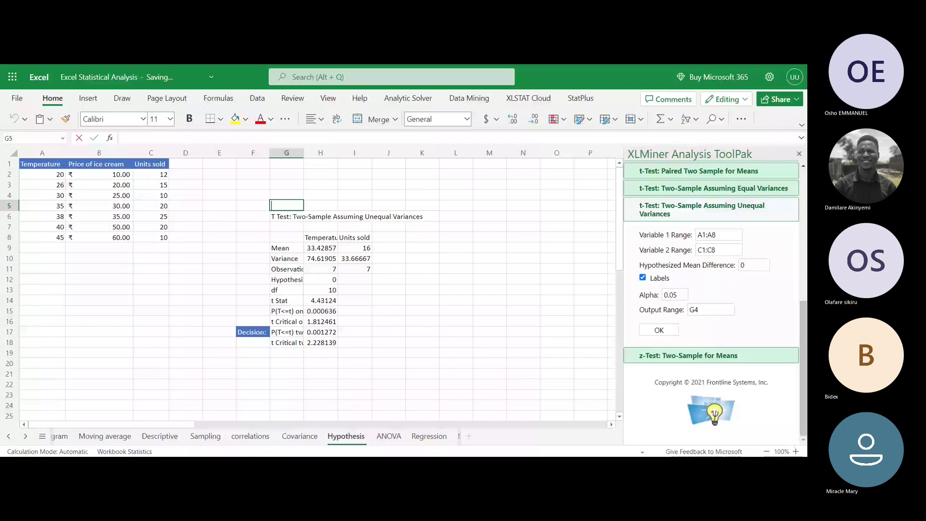
{"action": "left_click", "coordinate": [659, 330]}
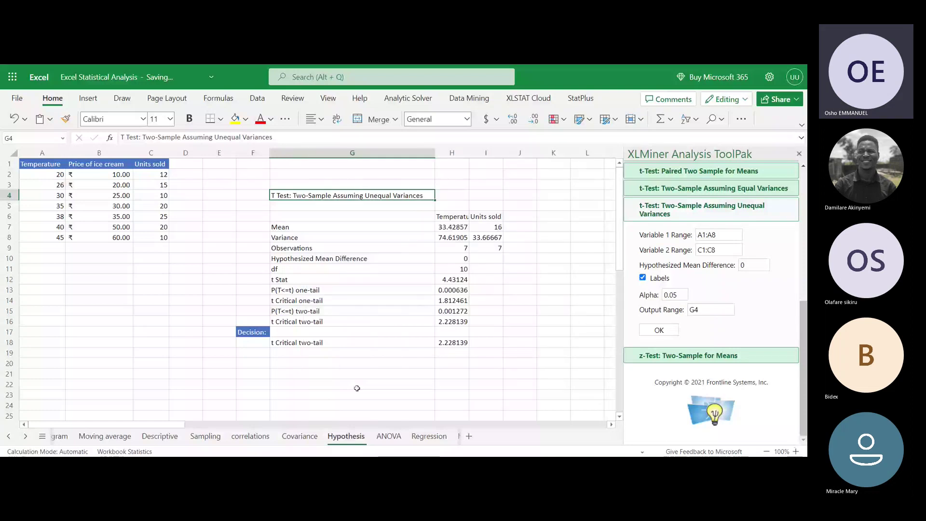
Set the t-test output range to J4 and generate the unequal-variances results there.
{"action": "scroll", "coordinate": [508, 248], "scroll_direction": "right", "scroll_amount": 3}
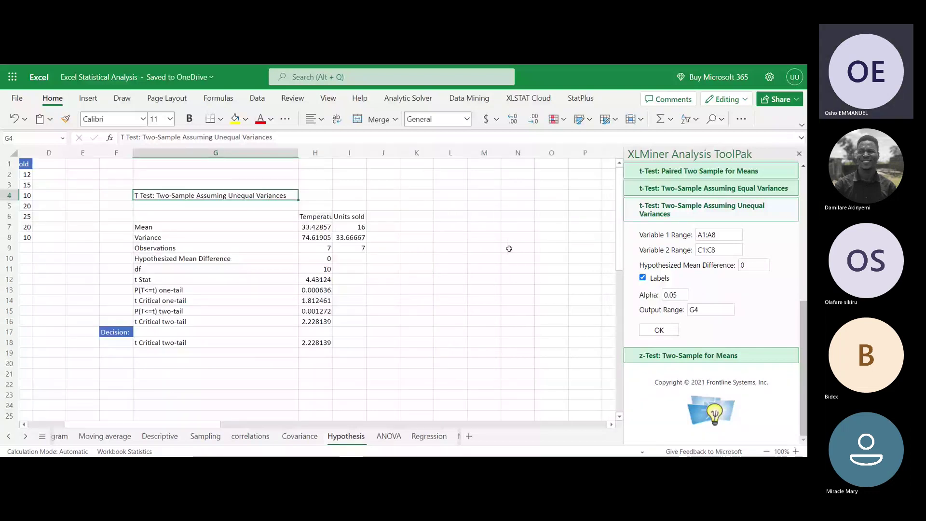
{"action": "left_click", "coordinate": [349, 196]}
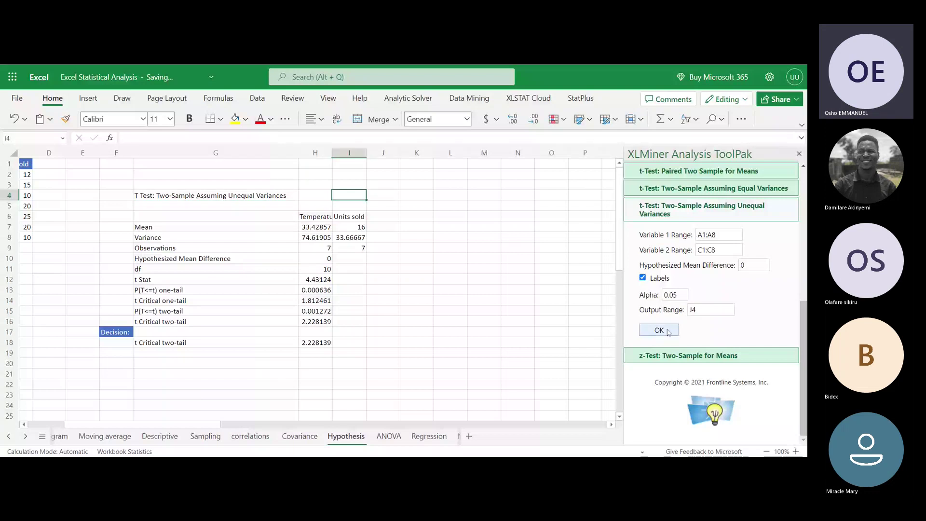
{"action": "left_click", "coordinate": [659, 330]}
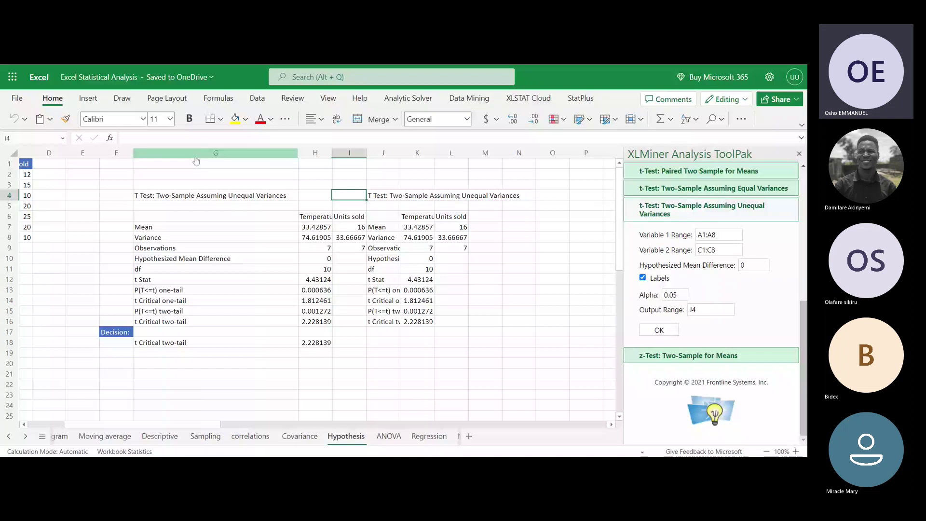
{"action": "left_click", "coordinate": [197, 163]}
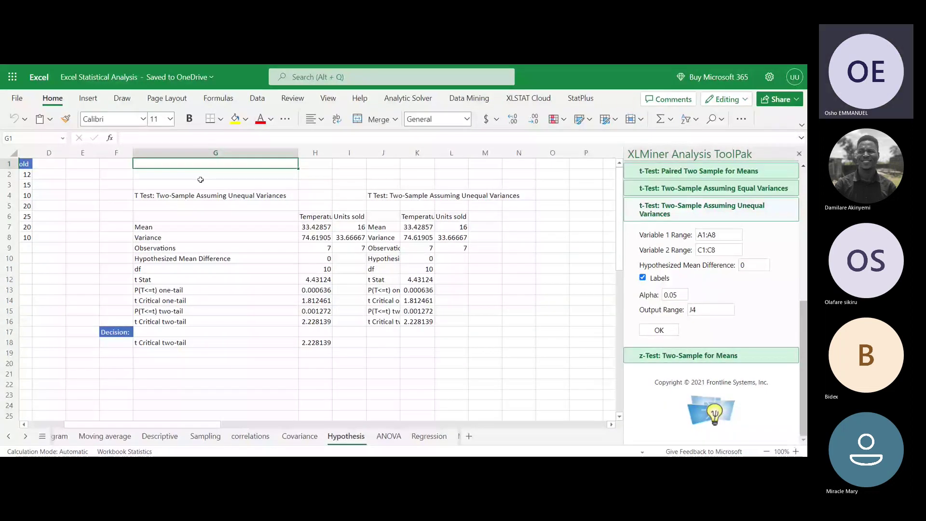
{"action": "left_click_drag", "start_coordinate": [201, 180], "coordinate": [187, 312]}
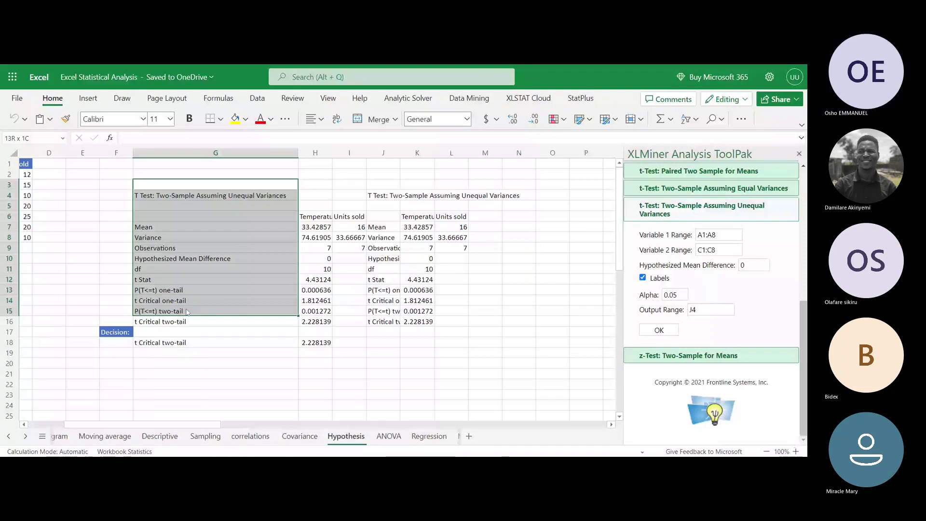
{"action": "left_click_drag", "start_coordinate": [186, 312], "coordinate": [155, 326]}
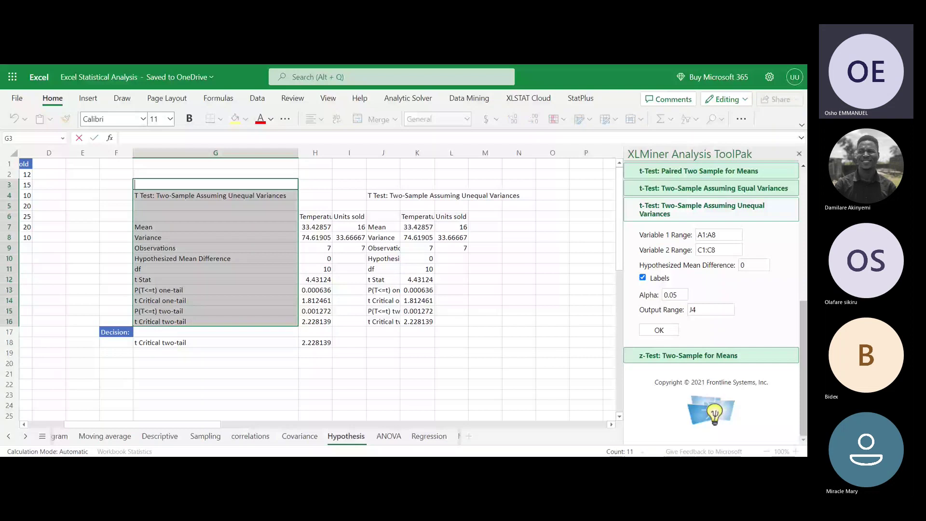
{"action": "left_click", "coordinate": [9, 237]}
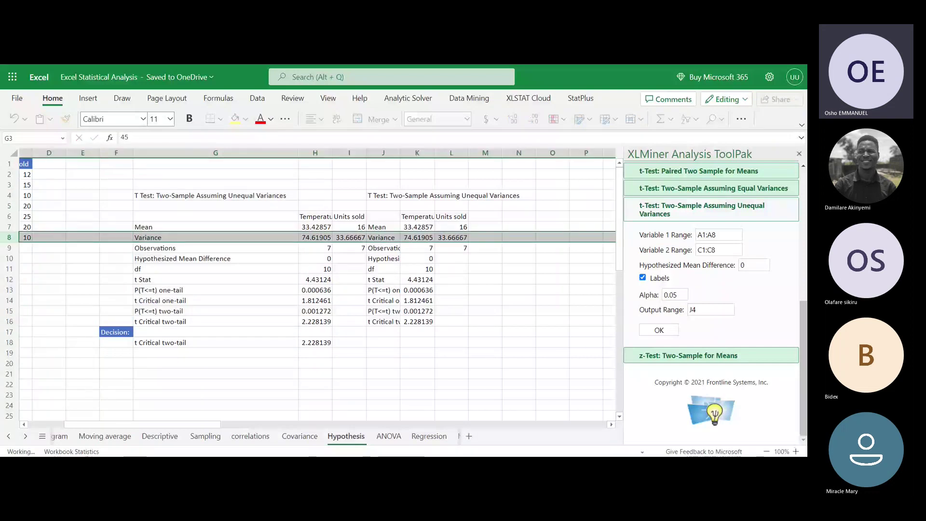
{"action": "key", "text": "ctrl+z"}
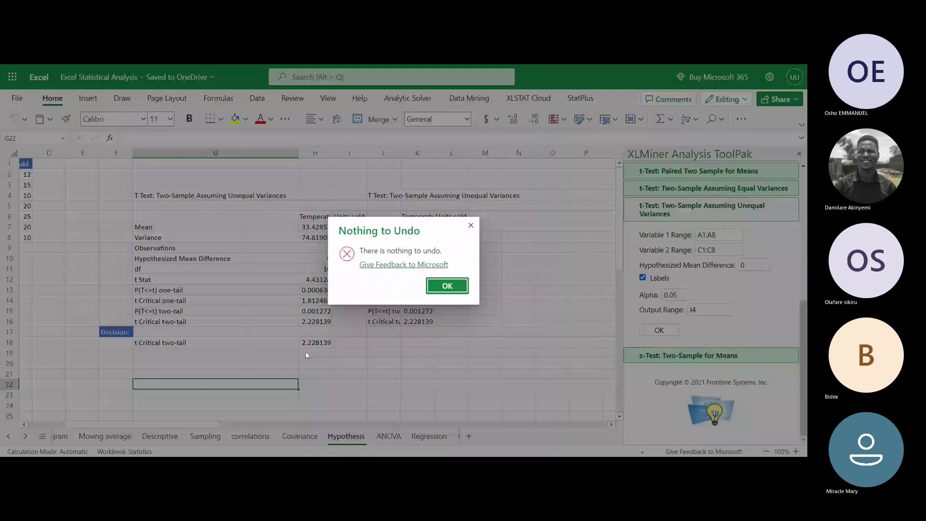
{"action": "left_click", "coordinate": [271, 349]}
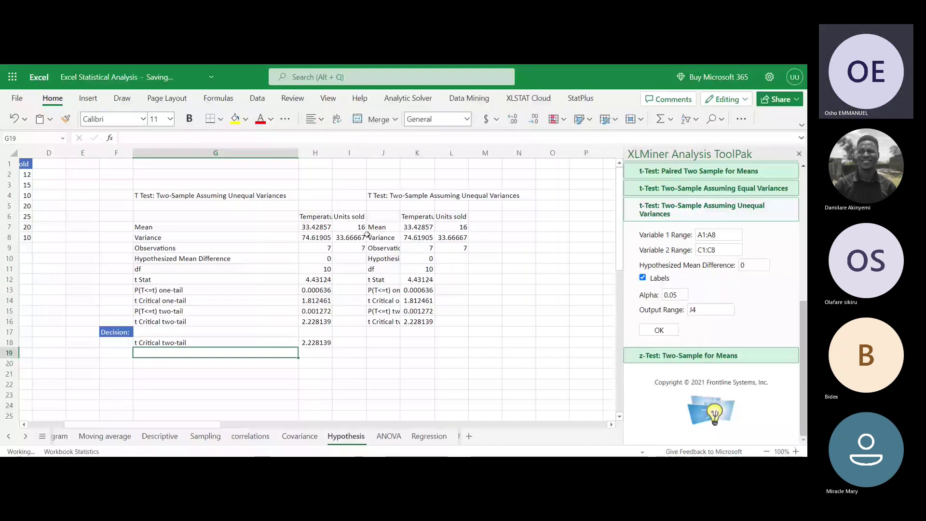
Clear the duplicate t-test results from cells G4 to I18.
{"action": "left_click", "coordinate": [362, 218]}
{"action": "left_click_drag", "start_coordinate": [217, 195], "coordinate": [354, 343]}
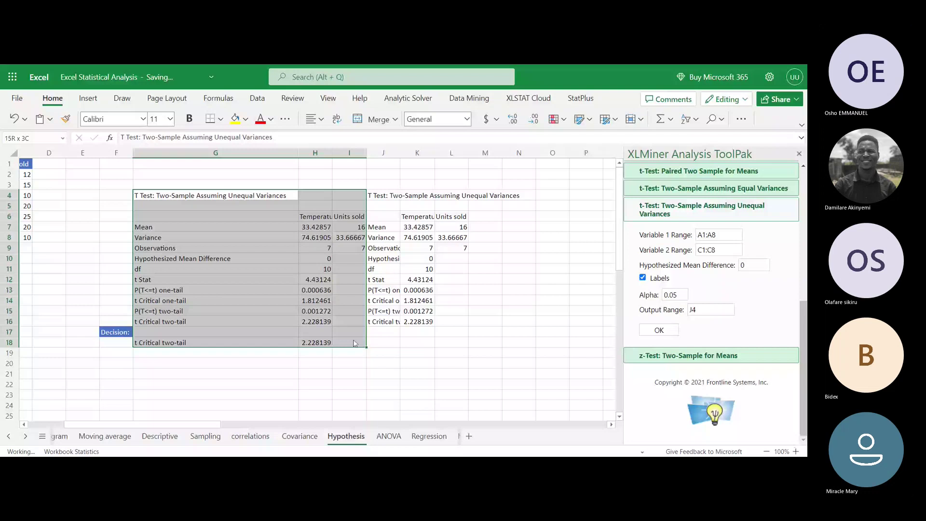
{"action": "key", "text": "ctrl+z"}
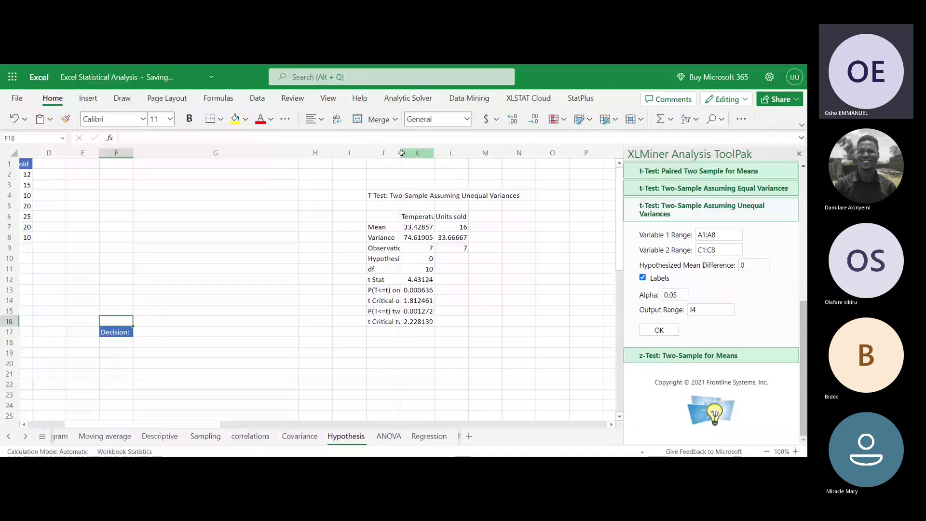
Autofit the widths of columns J, K and L in the t-test table and select its t Stat value.
{"action": "double_click", "coordinate": [401, 153]}
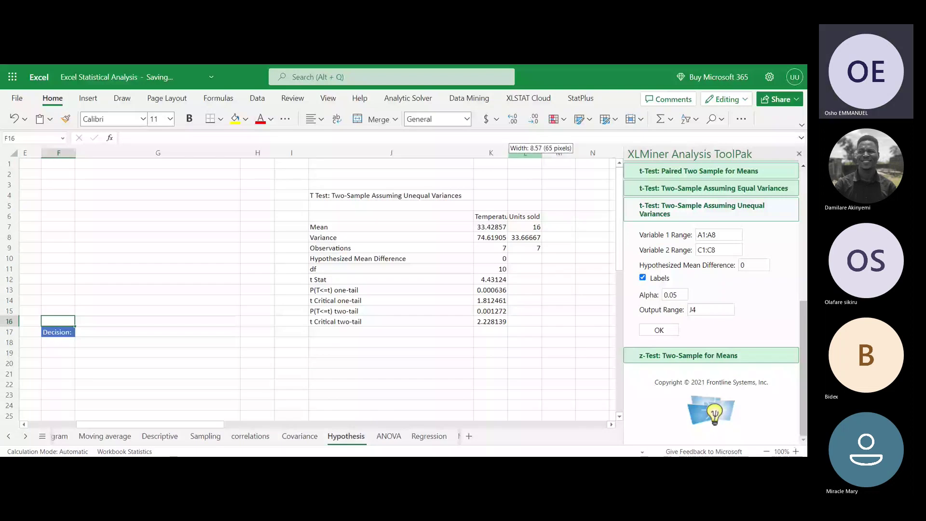
{"action": "double_click", "coordinate": [508, 153]}
{"action": "scroll", "coordinate": [508, 152], "scroll_direction": "right", "scroll_amount": 2}
{"action": "double_click", "coordinate": [471, 153]}
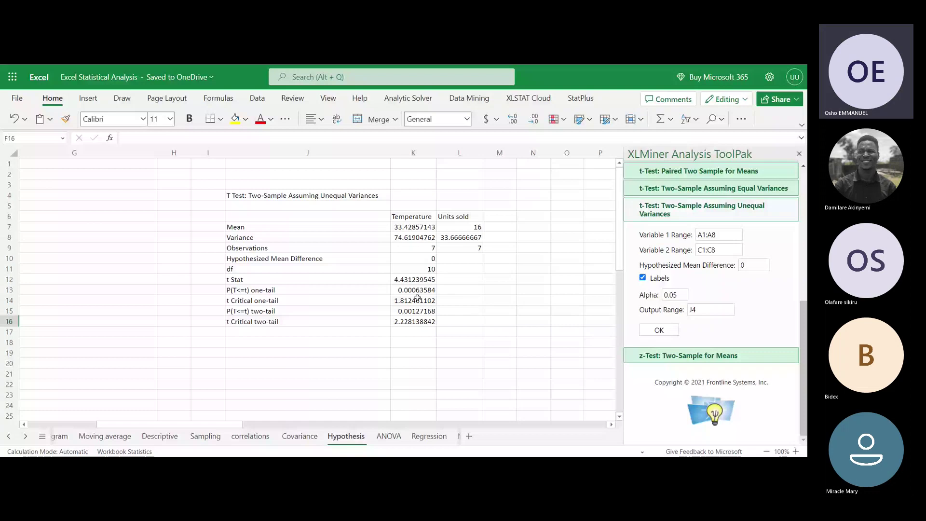
{"action": "left_click", "coordinate": [414, 279]}
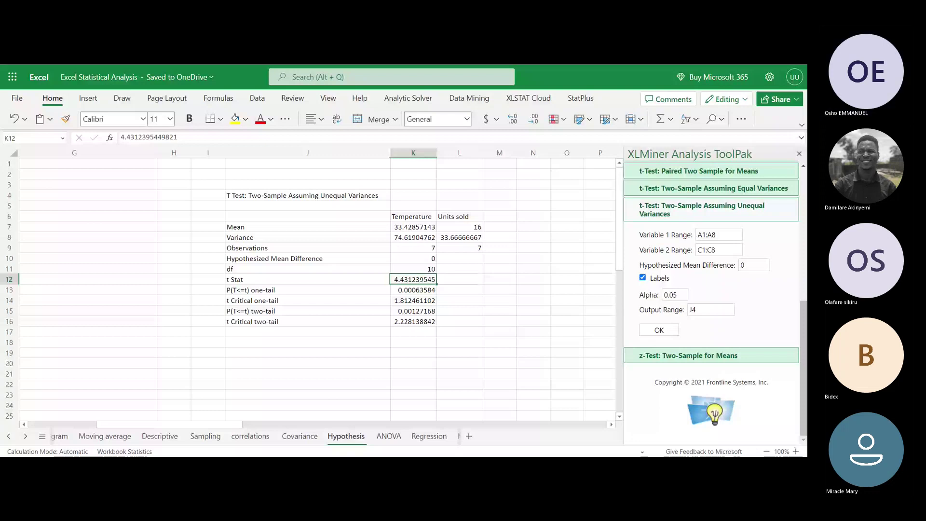
Examine the t Stat, one-tail critical value and two-tail p-value in the unequal-variances t-test results.
{"action": "left_click", "coordinate": [413, 311]}
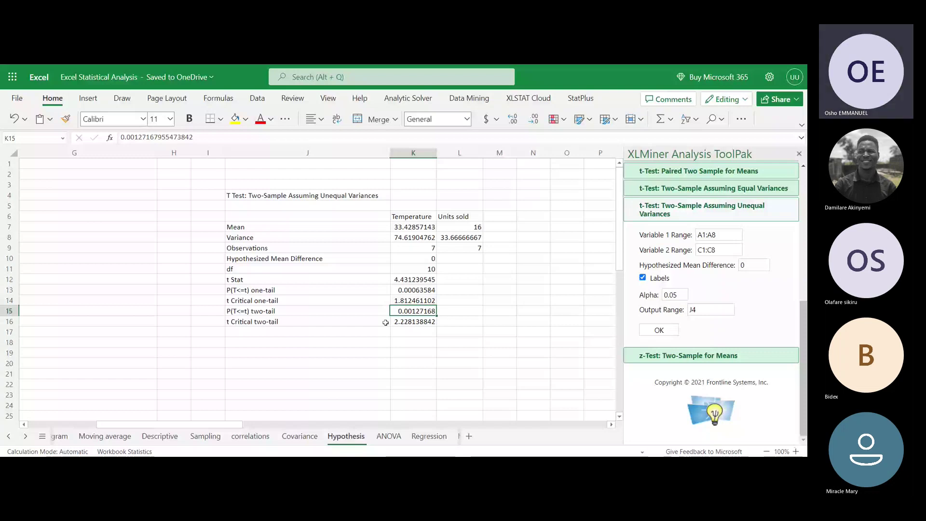
{"action": "left_click", "coordinate": [414, 280]}
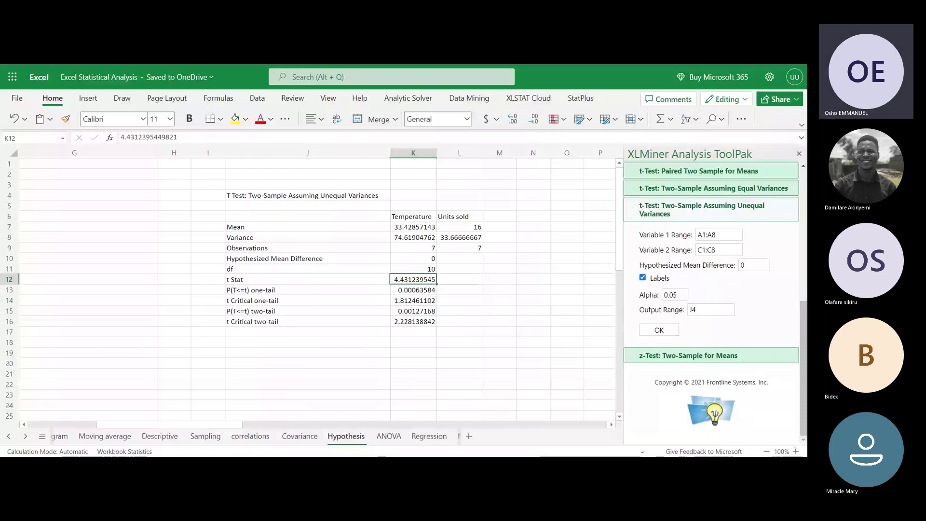
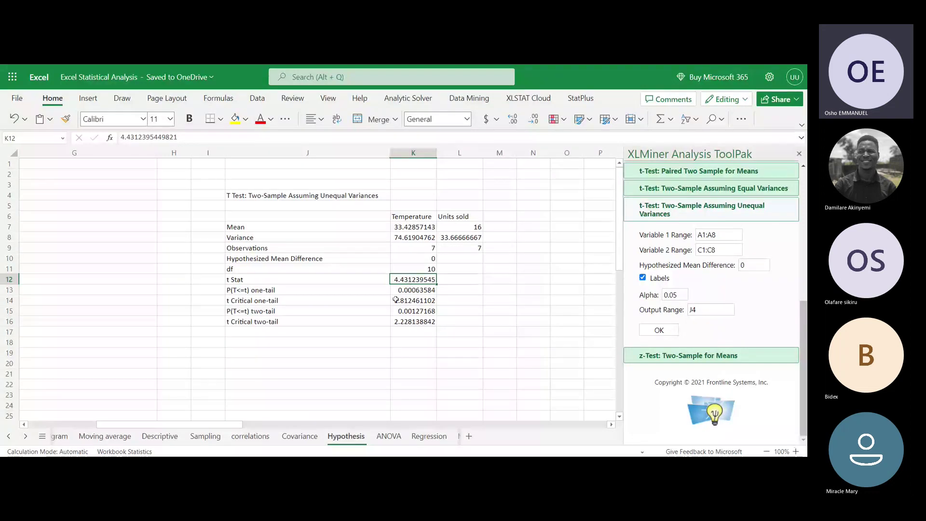
{"action": "double_click", "coordinate": [396, 299]}
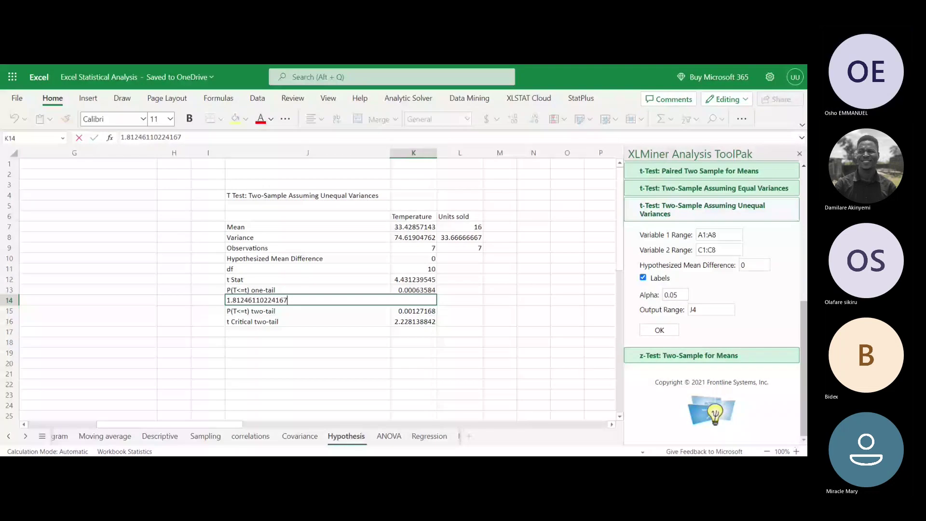
{"action": "left_click", "coordinate": [403, 312]}
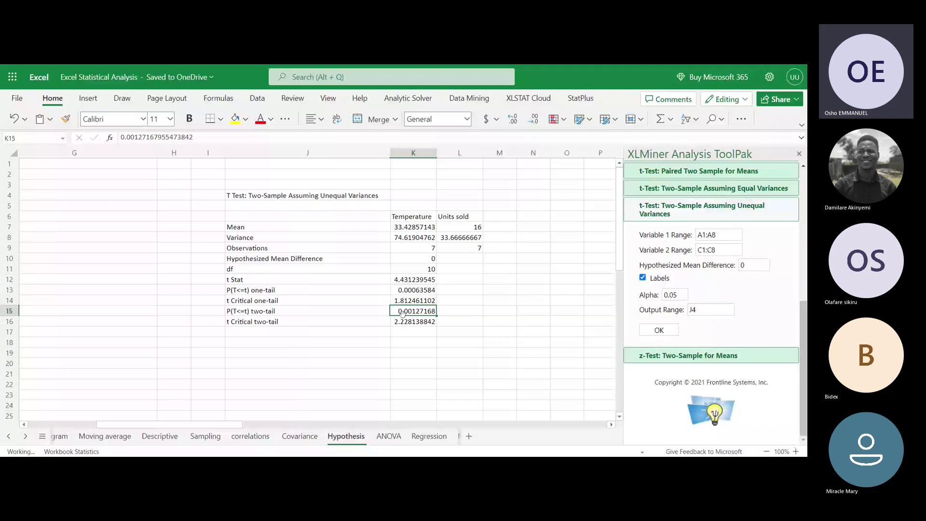
Start a paired two-sample t-test for means with A1:A8 as the variable 1 range.
{"action": "left_click", "coordinate": [101, 385]}
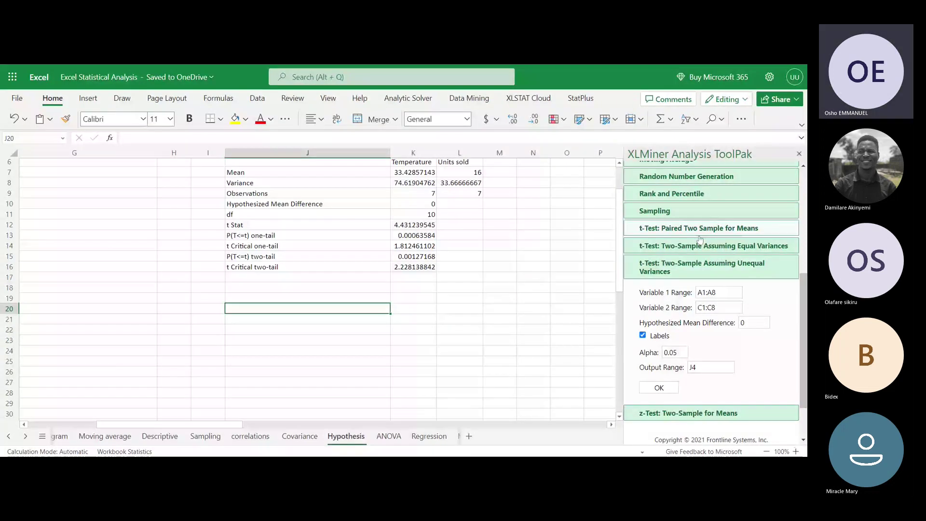
{"action": "left_click", "coordinate": [699, 234]}
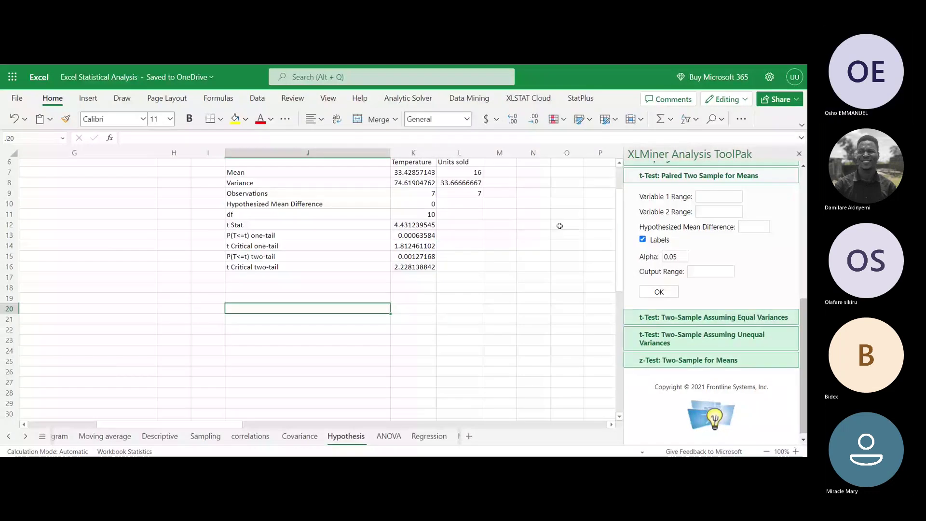
{"action": "left_click", "coordinate": [719, 196]}
{"action": "scroll", "coordinate": [559, 226], "scroll_direction": "left", "scroll_amount": 4}
{"action": "scroll", "coordinate": [559, 226], "scroll_direction": "up", "scroll_amount": 1}
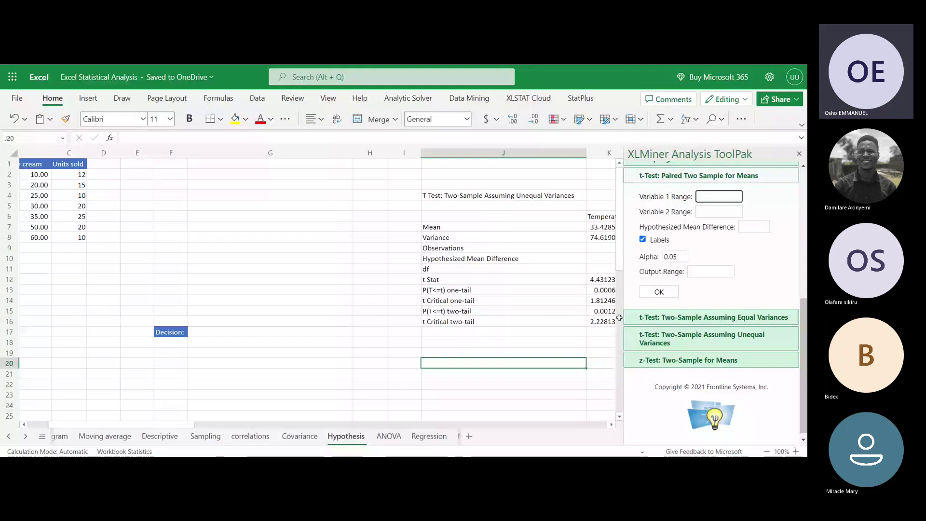
{"action": "scroll", "coordinate": [368, 228], "scroll_direction": "left", "scroll_amount": 2}
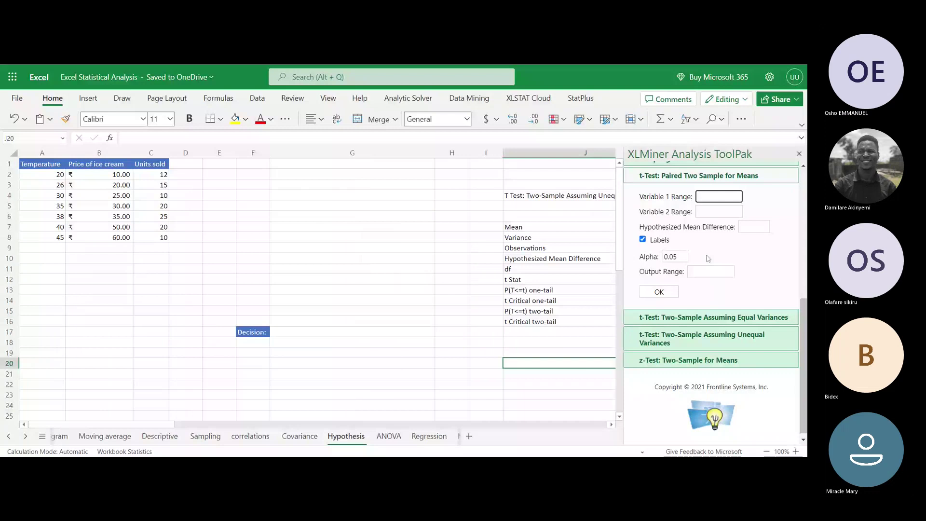
{"action": "type", "text": "1"}
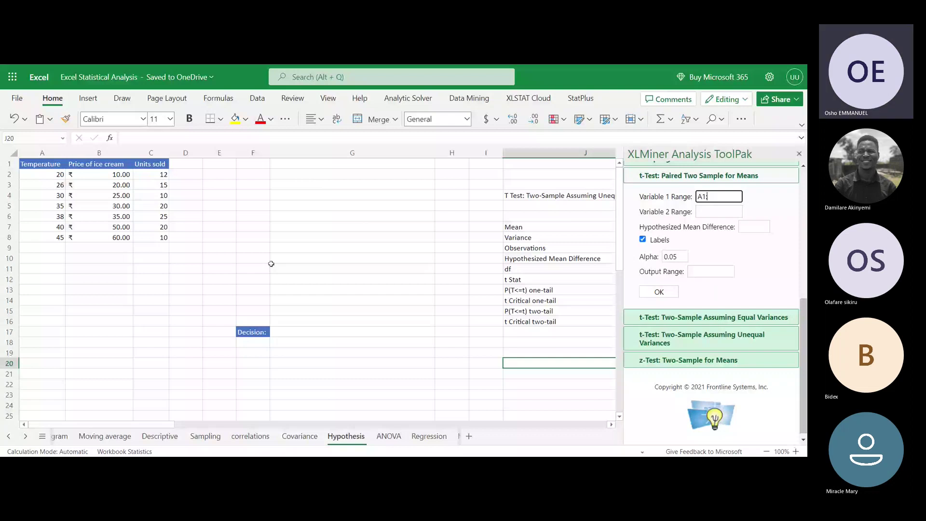
{"action": "type", "text": ":A8"}
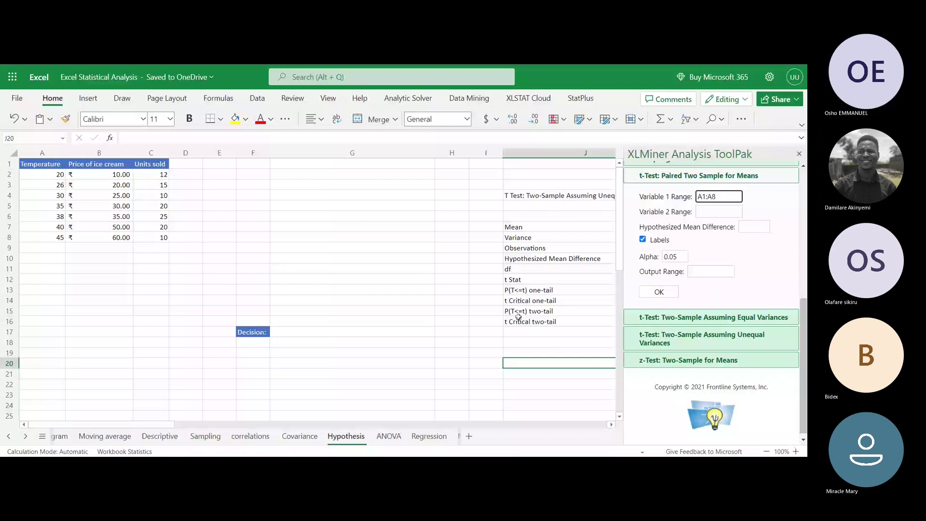
Set the variable 2 range to C1:C8, hypothesized mean difference to 0 and output range to J20, and generate the paired t-test results.
{"action": "key", "text": "Tab"}
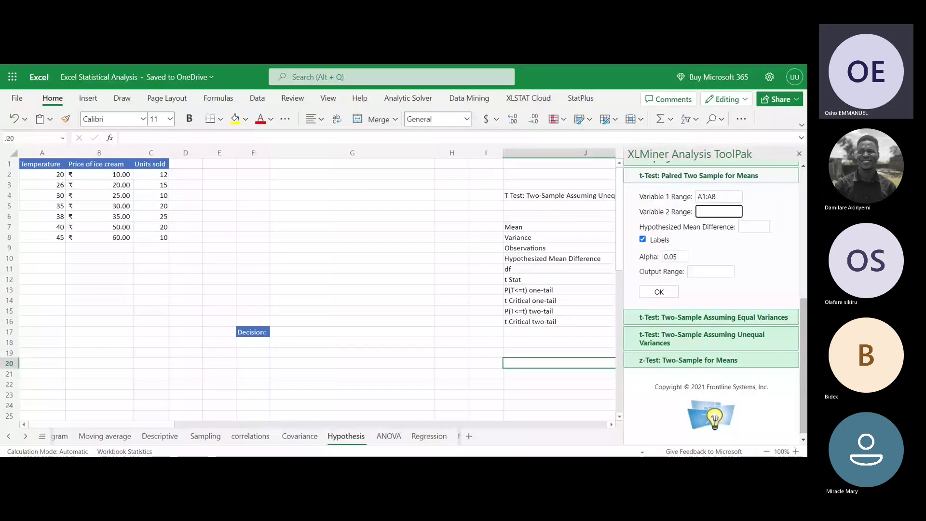
{"action": "type", "text": "C"}
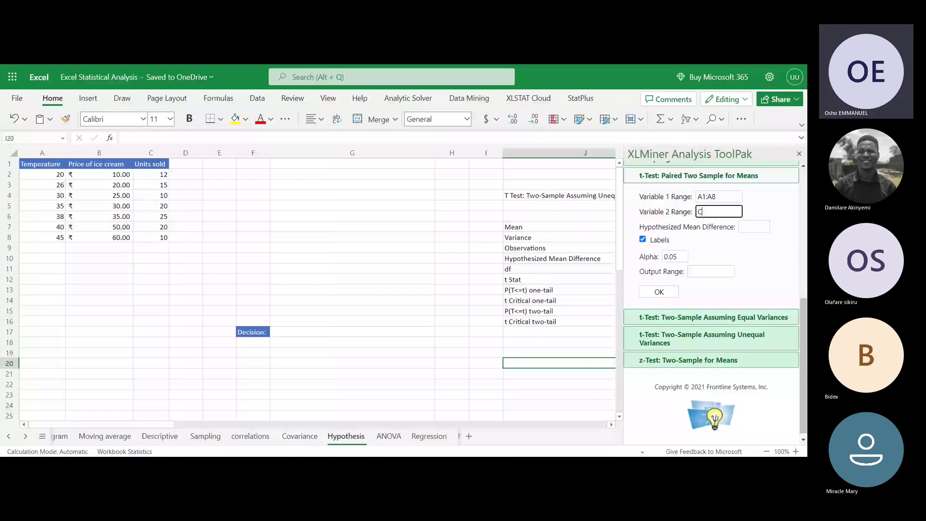
{"action": "type", "text": "1:C8"}
{"action": "key", "text": "Tab"}
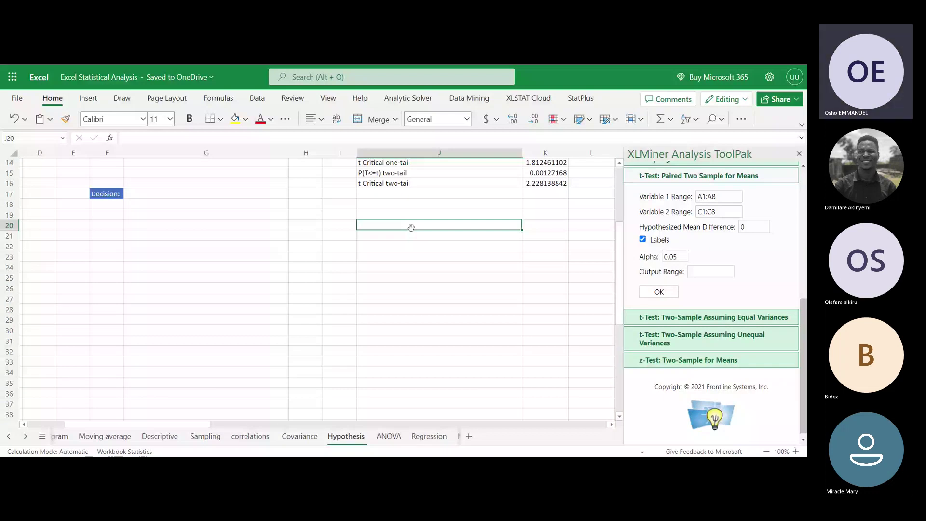
{"action": "left_click", "coordinate": [705, 271]}
{"action": "left_click", "coordinate": [673, 291]}
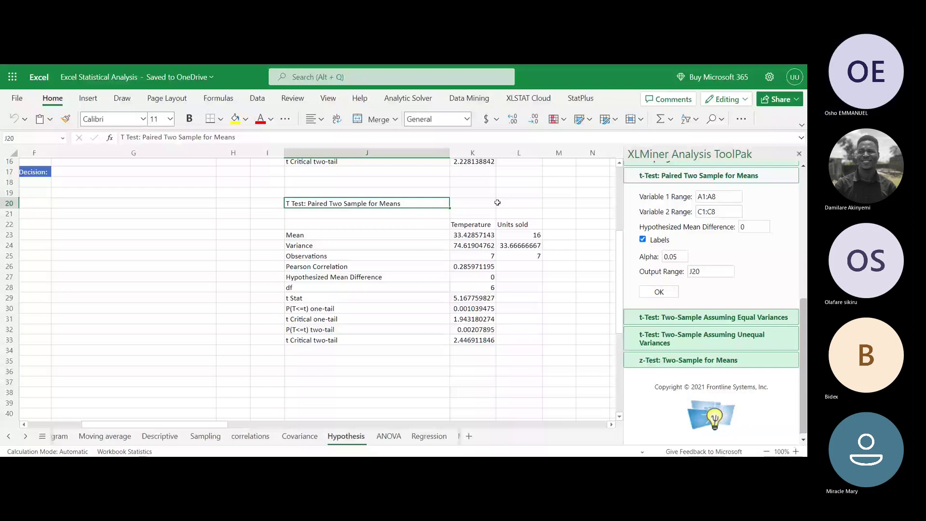
{"action": "left_click", "coordinate": [497, 203]}
{"action": "scroll", "coordinate": [498, 203], "scroll_direction": "up", "scroll_amount": 5}
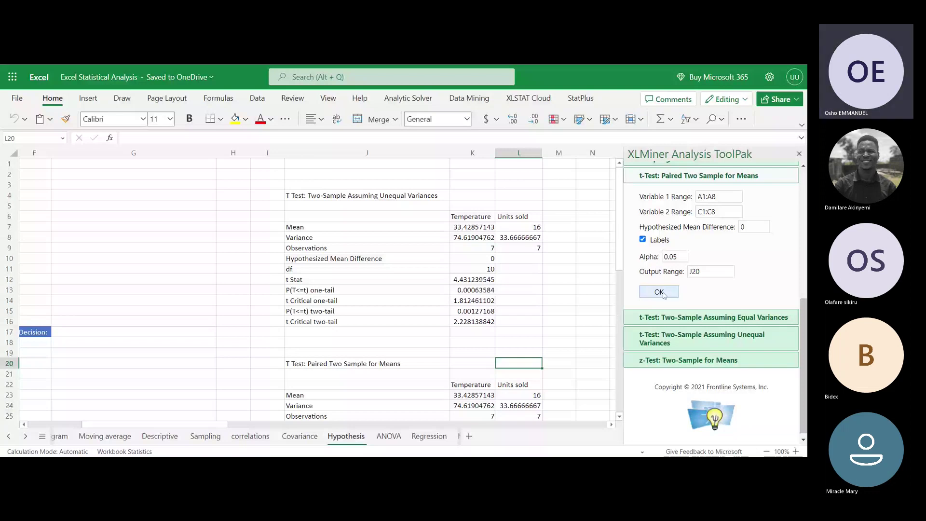
Open the ANOVA sheet and go to its source data and first results table.
{"action": "scroll", "coordinate": [664, 295], "scroll_direction": "down", "scroll_amount": 1}
{"action": "scroll", "coordinate": [232, 438], "scroll_direction": "right", "scroll_amount": 1}
{"action": "scroll", "coordinate": [275, 442], "scroll_direction": "right", "scroll_amount": 1}
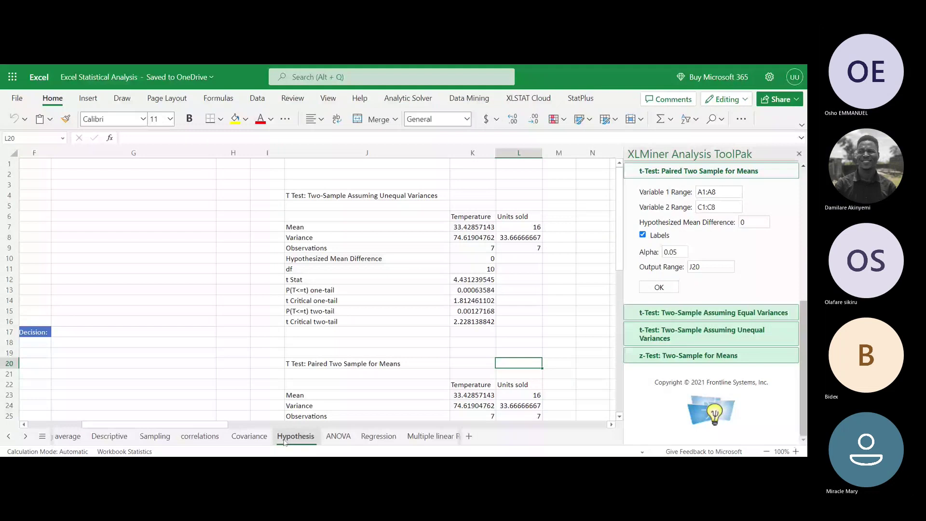
{"action": "left_click", "coordinate": [338, 436]}
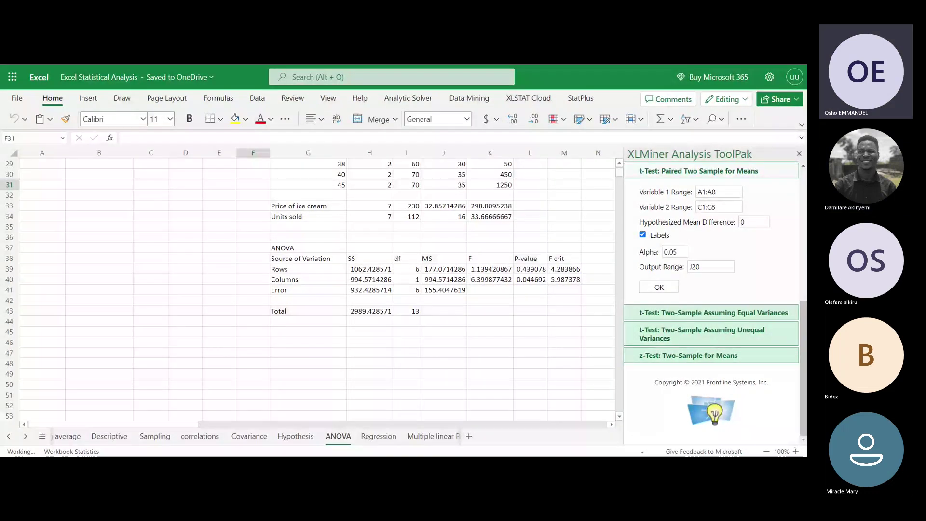
{"action": "scroll", "coordinate": [357, 261], "scroll_direction": "up", "scroll_amount": 2}
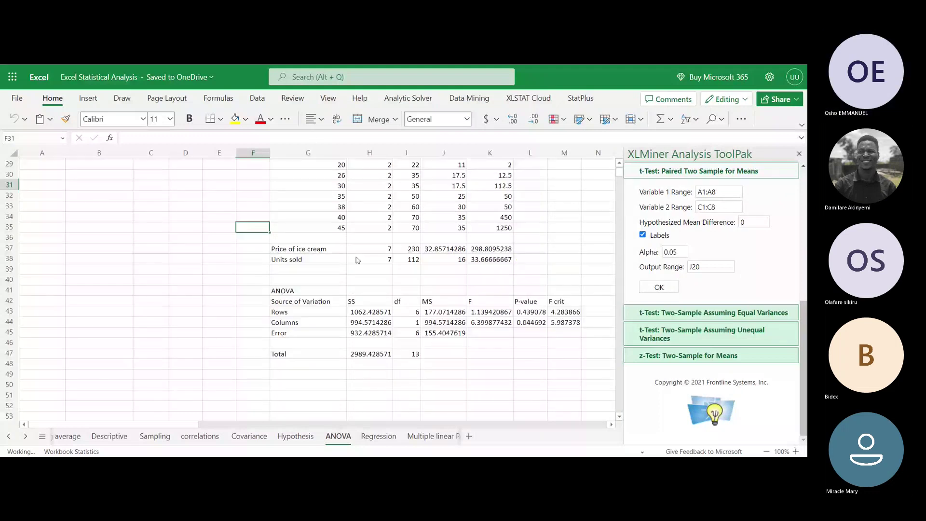
{"action": "scroll", "coordinate": [357, 260], "scroll_direction": "up", "scroll_amount": 3}
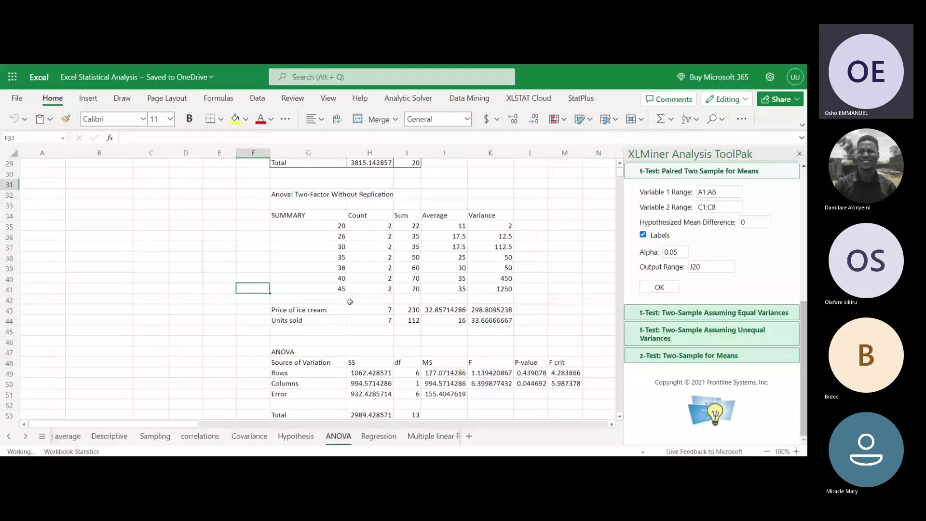
{"action": "scroll", "coordinate": [350, 301], "scroll_direction": "up", "scroll_amount": 5}
Clear the existing single-factor and two-factor ANOVA results from cells G4 to N45.
{"action": "left_click", "coordinate": [273, 198]}
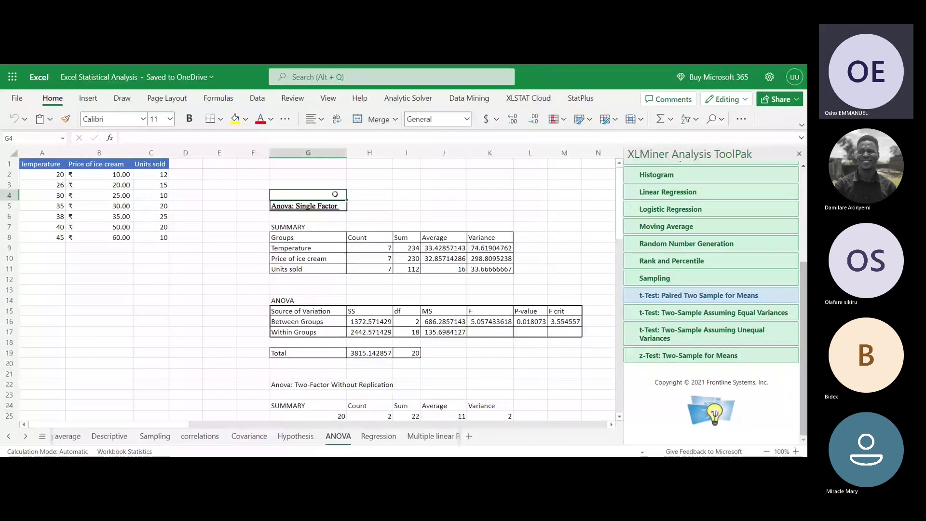
{"action": "left_click_drag", "start_coordinate": [335, 194], "coordinate": [609, 418]}
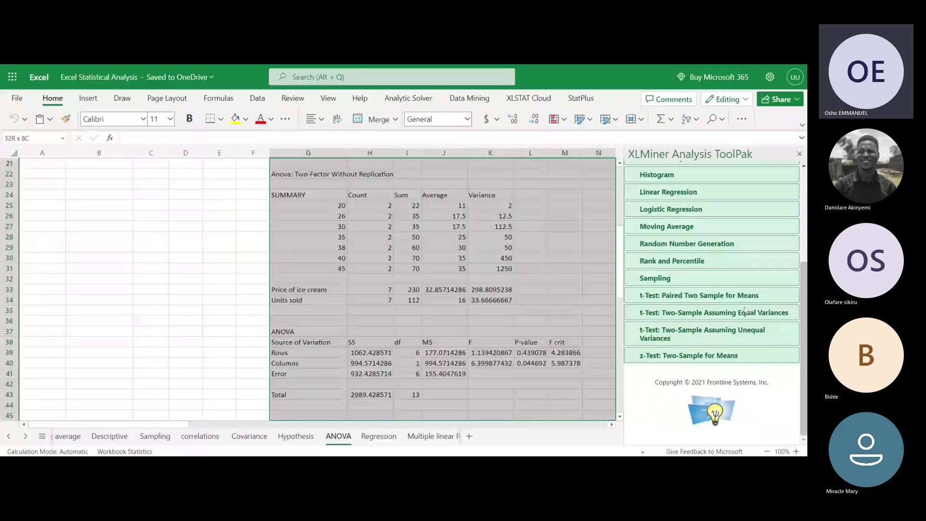
{"action": "scroll", "coordinate": [746, 310], "scroll_direction": "up", "scroll_amount": 4}
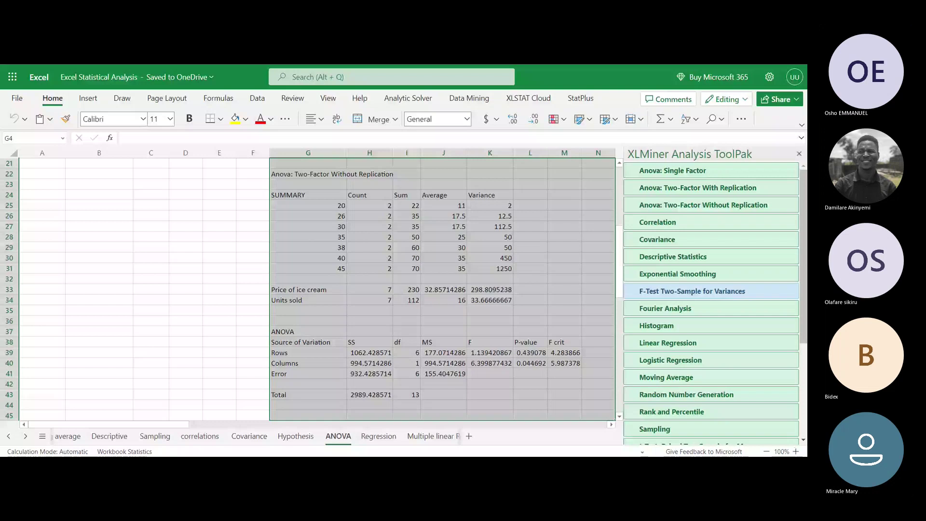
{"action": "scroll", "coordinate": [463, 339], "scroll_direction": "down", "scroll_amount": 1}
{"action": "key", "text": "Delete"}
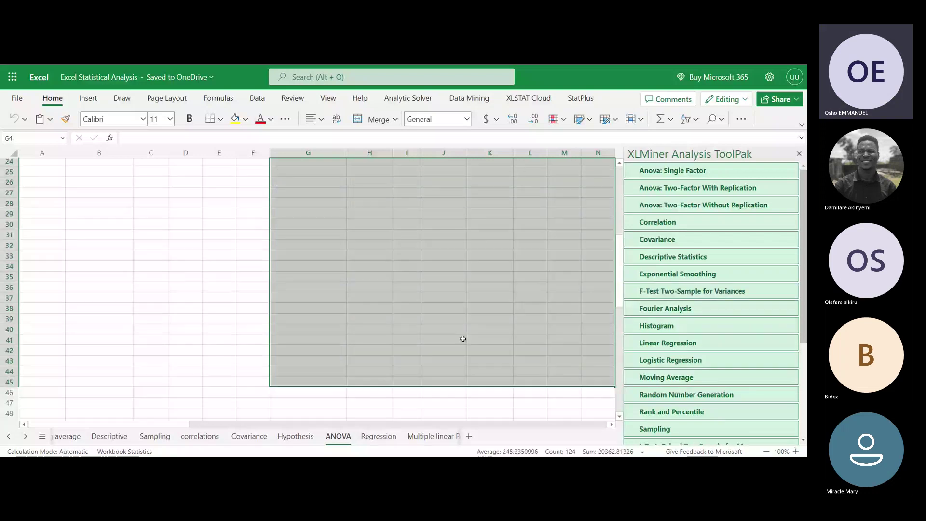
{"action": "scroll", "coordinate": [217, 183], "scroll_direction": "up", "scroll_amount": 5}
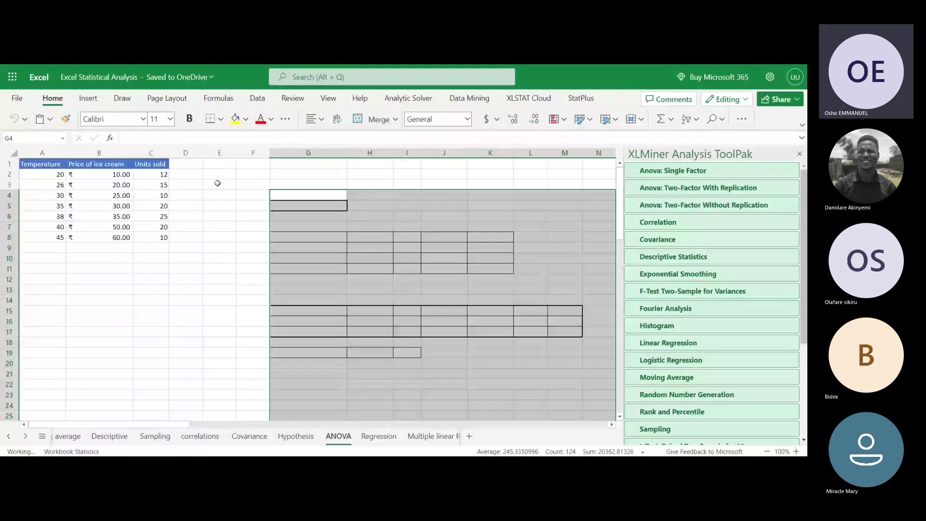
{"action": "left_click", "coordinate": [302, 201]}
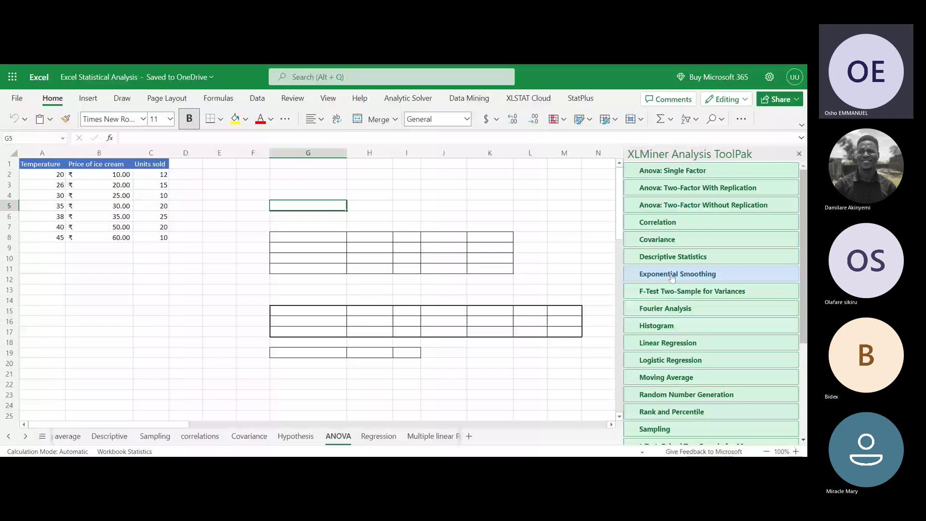
Set up a single-factor ANOVA on the temperature and ice cream price data with input range A1:B8.
{"action": "left_click", "coordinate": [677, 187]}
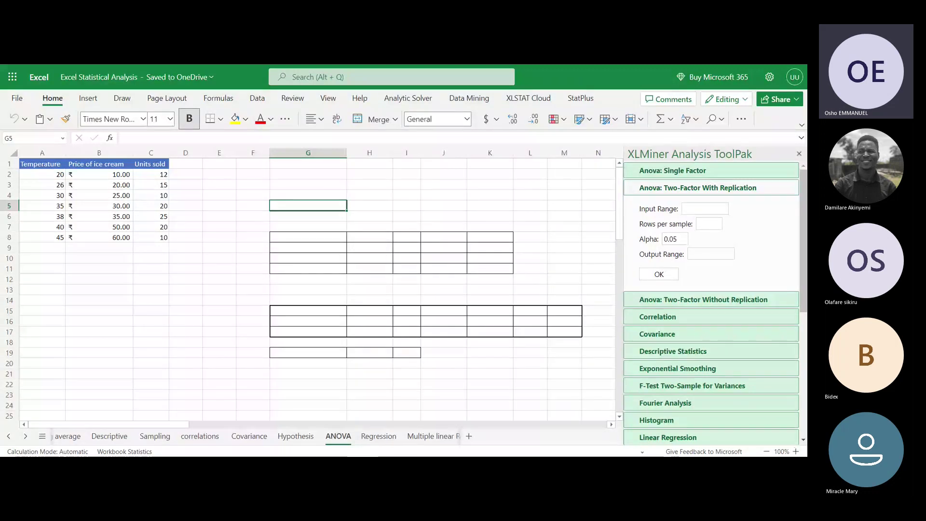
{"action": "left_click", "coordinate": [662, 175]}
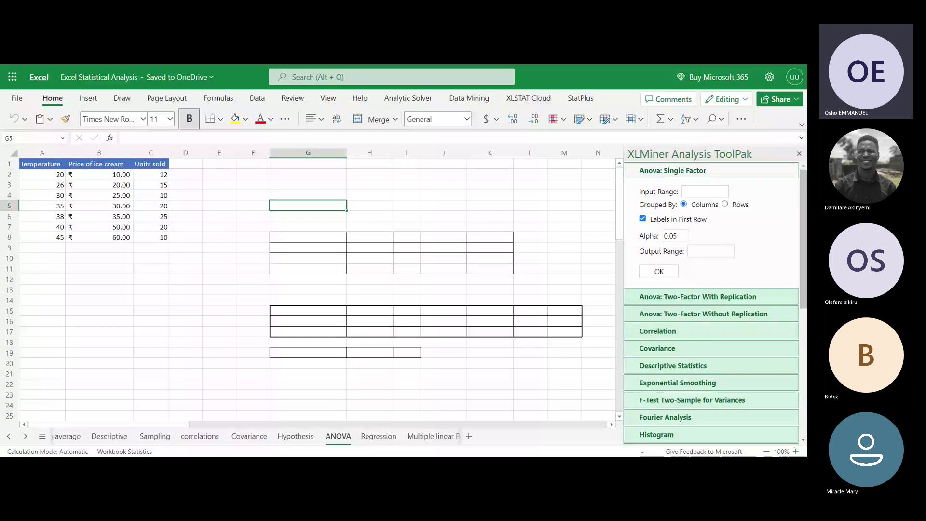
{"action": "left_click", "coordinate": [705, 191]}
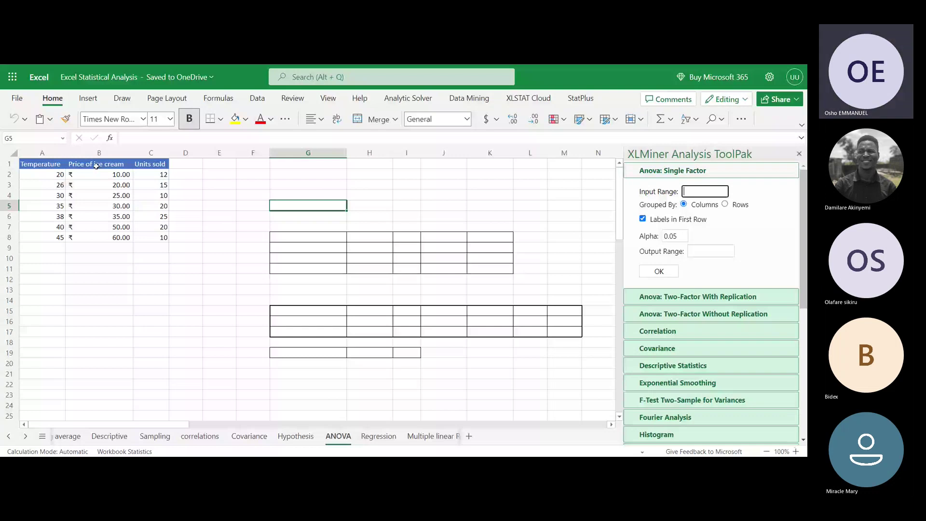
{"action": "left_click_drag", "start_coordinate": [42, 164], "coordinate": [99, 237]}
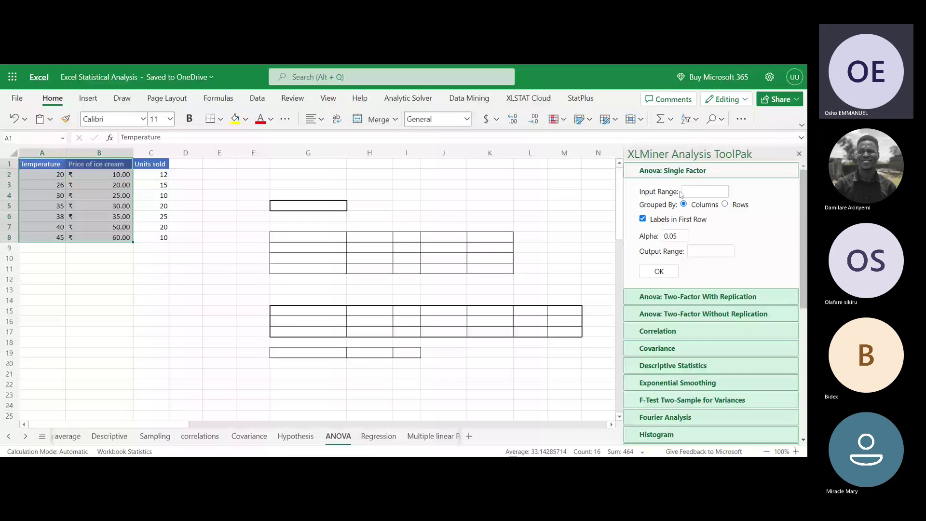
{"action": "left_click", "coordinate": [681, 192]}
{"action": "type", "text": "A1:A"}
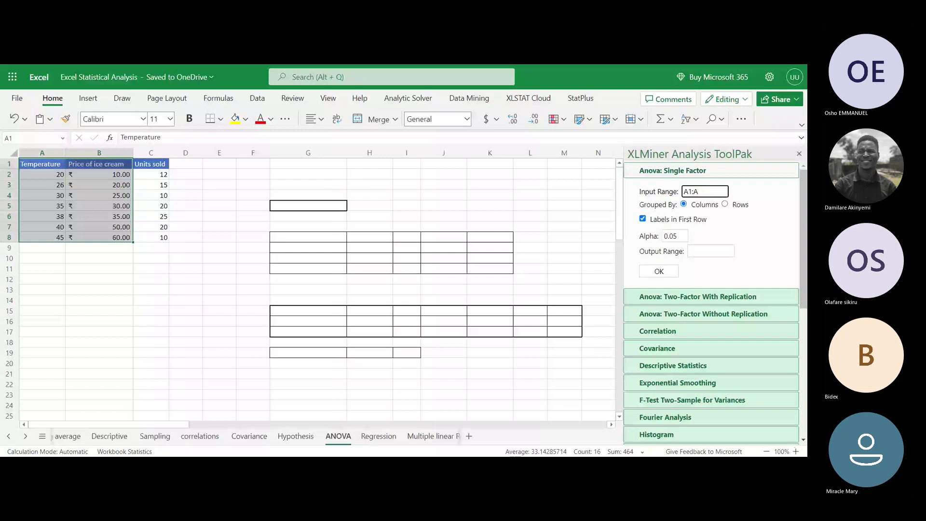
{"action": "type", "text": "8"}
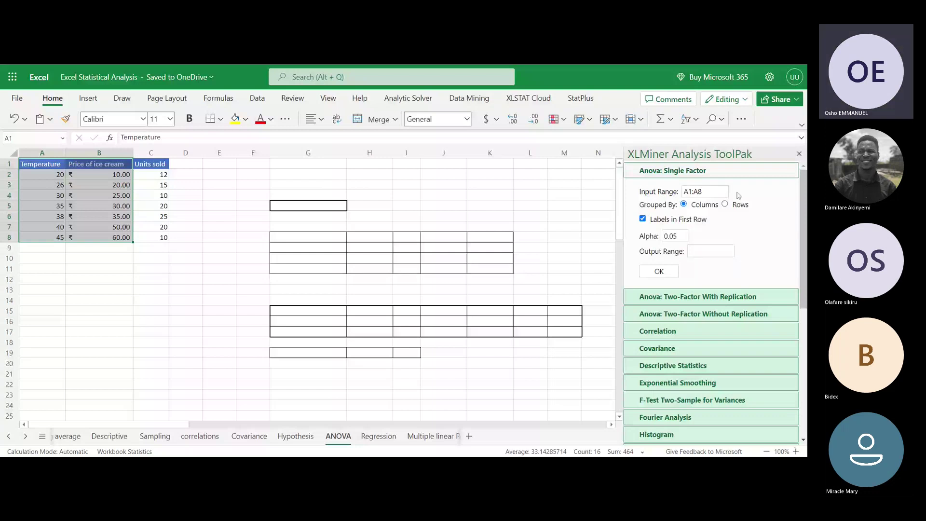
{"action": "left_click", "coordinate": [698, 192]}
{"action": "key", "text": "BackSpace"}
{"action": "type", "text": "B"}
Set the single-factor ANOVA output range to G5 and generate the results there.
{"action": "left_click", "coordinate": [308, 206]}
{"action": "type", "text": "G"}
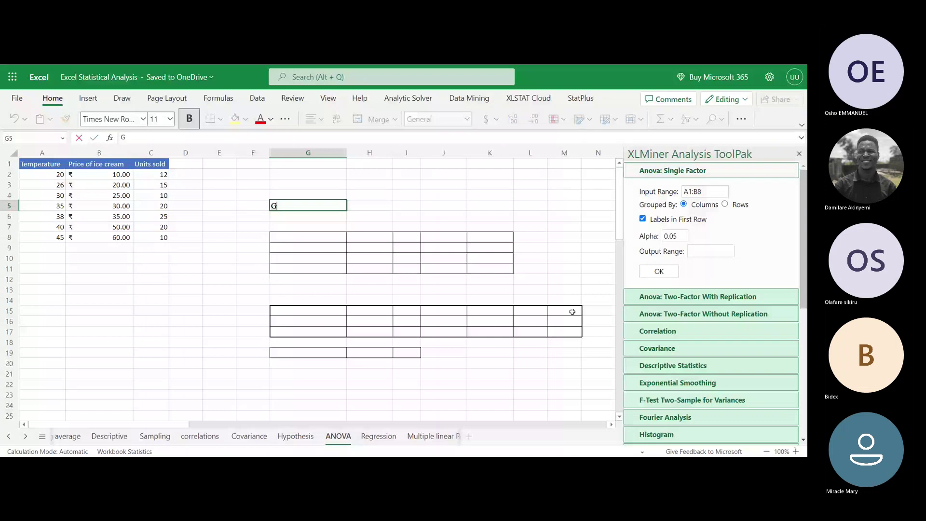
{"action": "key", "text": "BackSpace"}
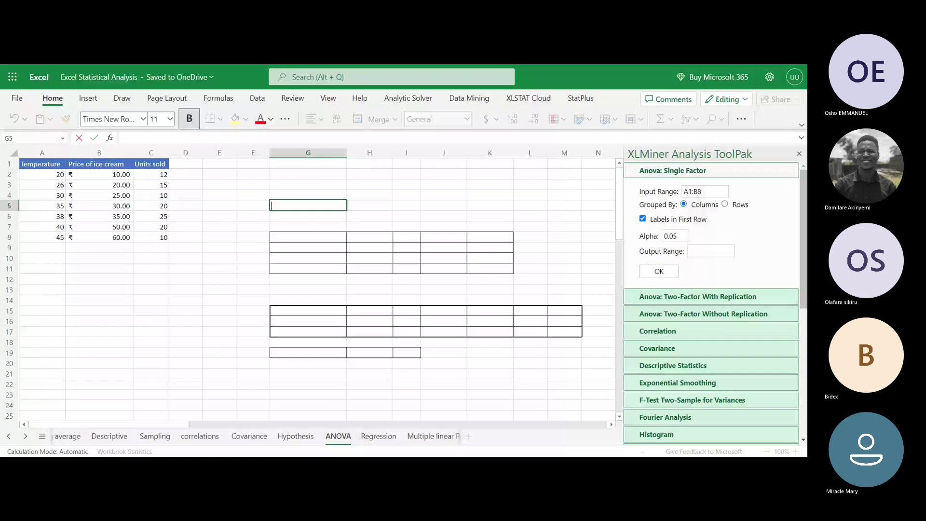
{"action": "left_click", "coordinate": [673, 274]}
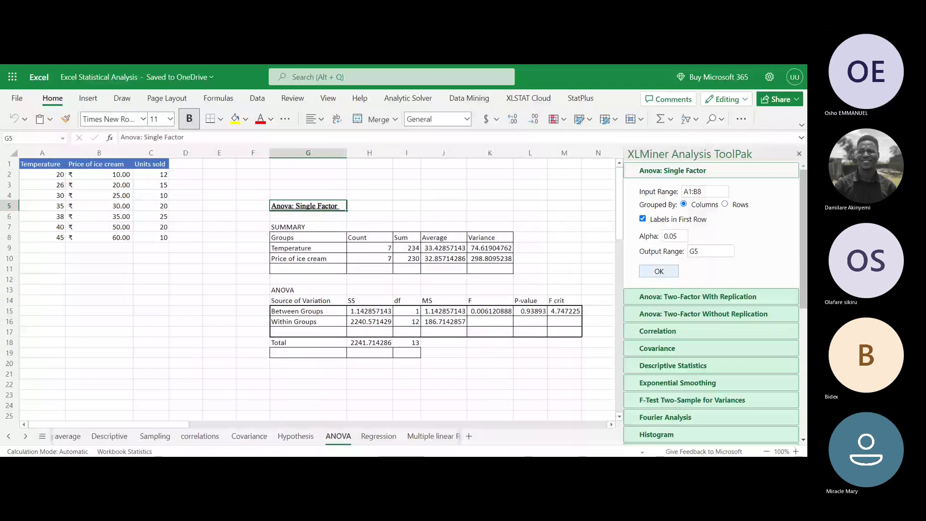
Start a two-factor ANOVA without replication and set its input range to A1:B8.
{"action": "scroll", "coordinate": [381, 220], "scroll_direction": "right", "scroll_amount": 2}
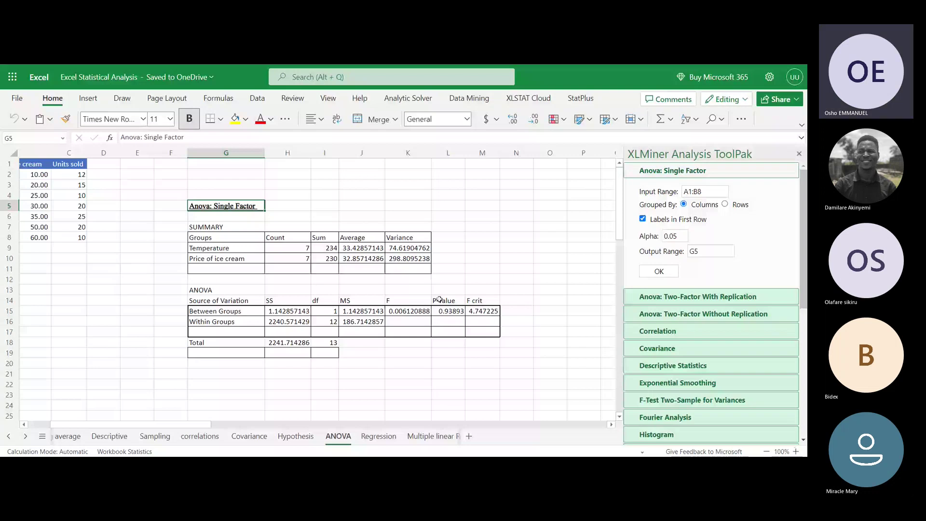
{"action": "scroll", "coordinate": [439, 300], "scroll_direction": "right", "scroll_amount": 1}
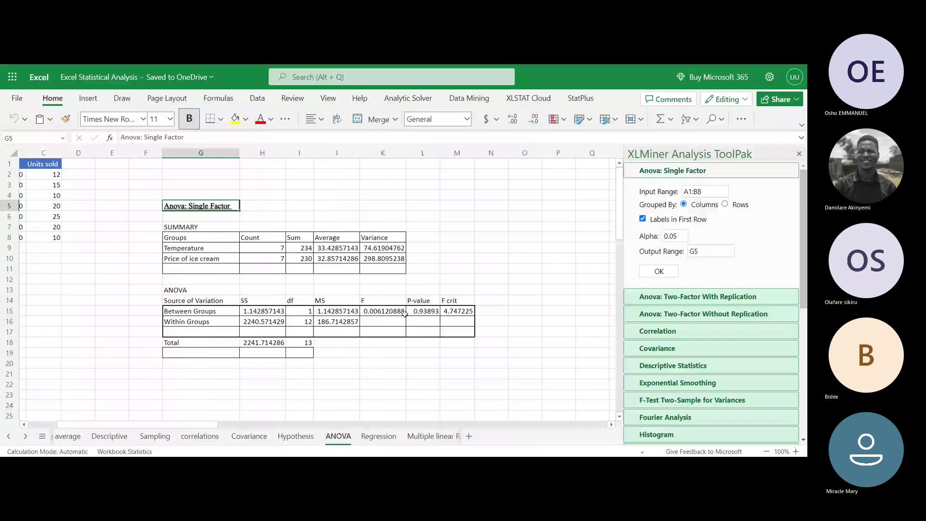
{"action": "scroll", "coordinate": [263, 298], "scroll_direction": "down", "scroll_amount": 2}
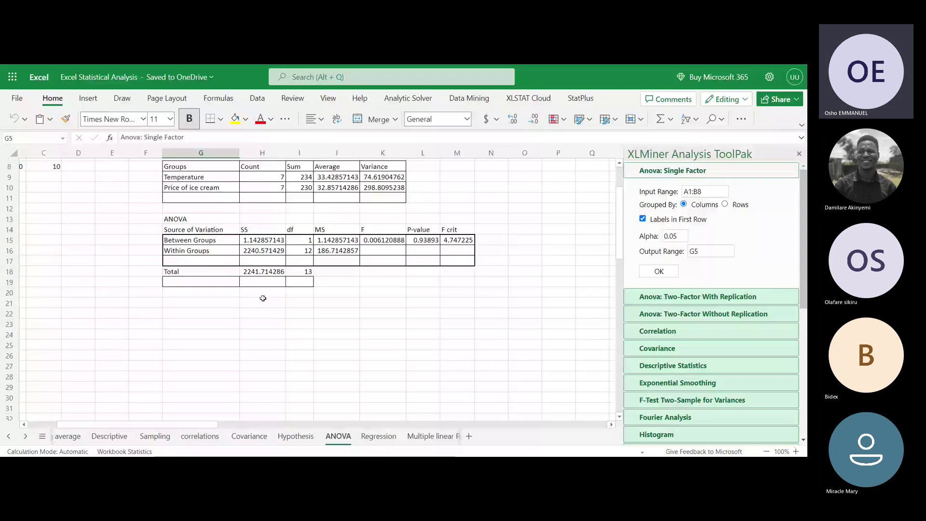
{"action": "left_click", "coordinate": [653, 315]}
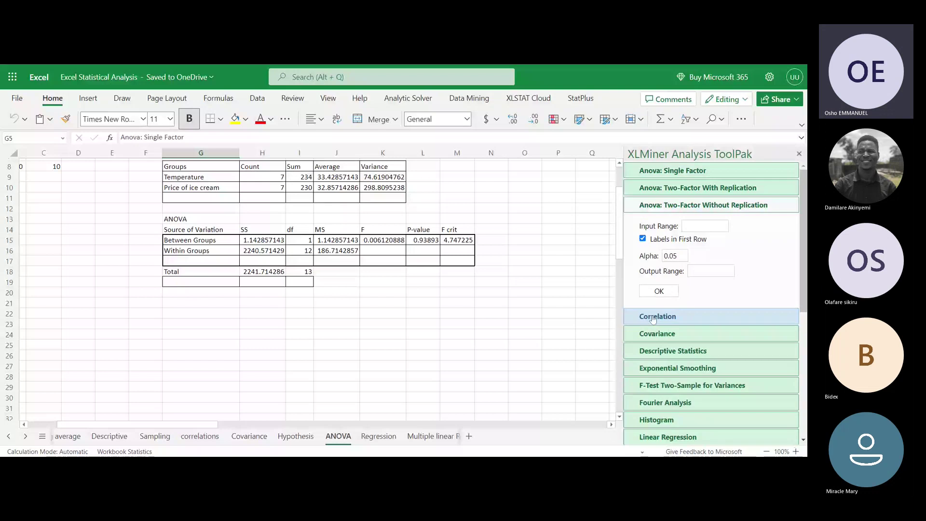
{"action": "scroll", "coordinate": [208, 276], "scroll_direction": "up", "scroll_amount": 1}
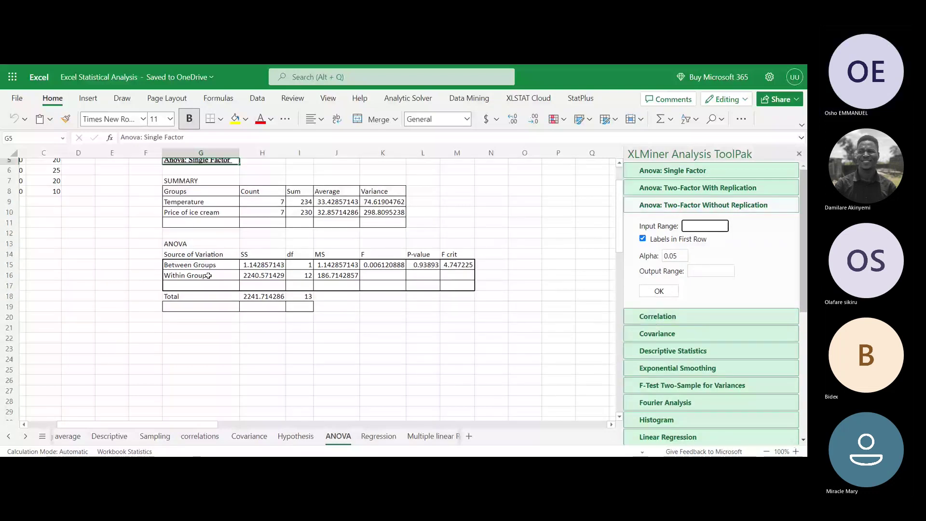
{"action": "type", "text": "A1:B8"}
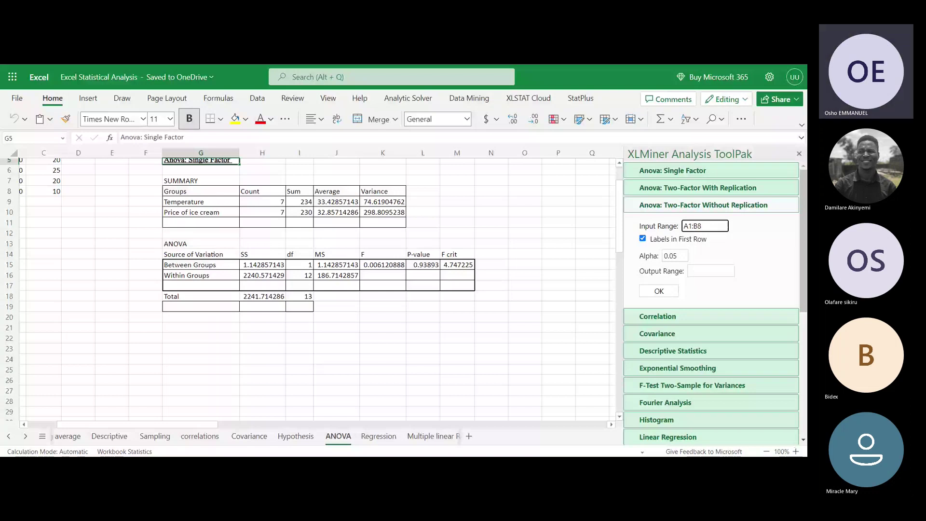
Set the two-factor ANOVA output range to G24, below the single-factor results, and generate the results there.
{"action": "left_click", "coordinate": [711, 271]}
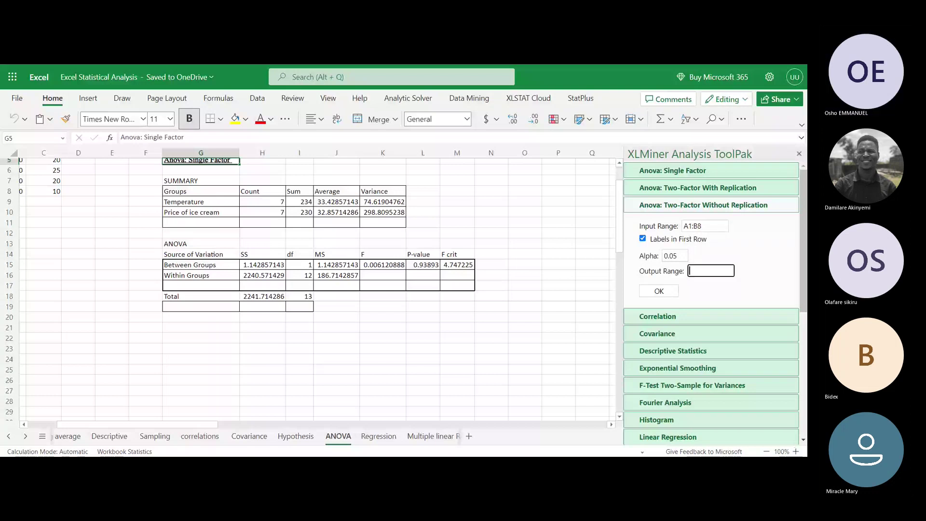
{"action": "left_click", "coordinate": [210, 356]}
{"action": "scroll", "coordinate": [209, 357], "scroll_direction": "up", "scroll_amount": 2}
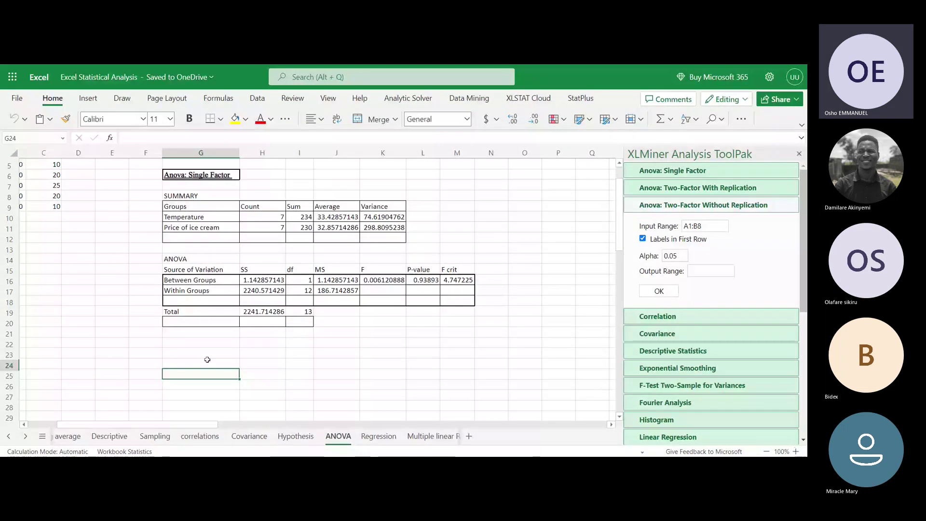
{"action": "scroll", "coordinate": [207, 360], "scroll_direction": "up", "scroll_amount": 1}
{"action": "scroll", "coordinate": [207, 360], "scroll_direction": "down", "scroll_amount": 1}
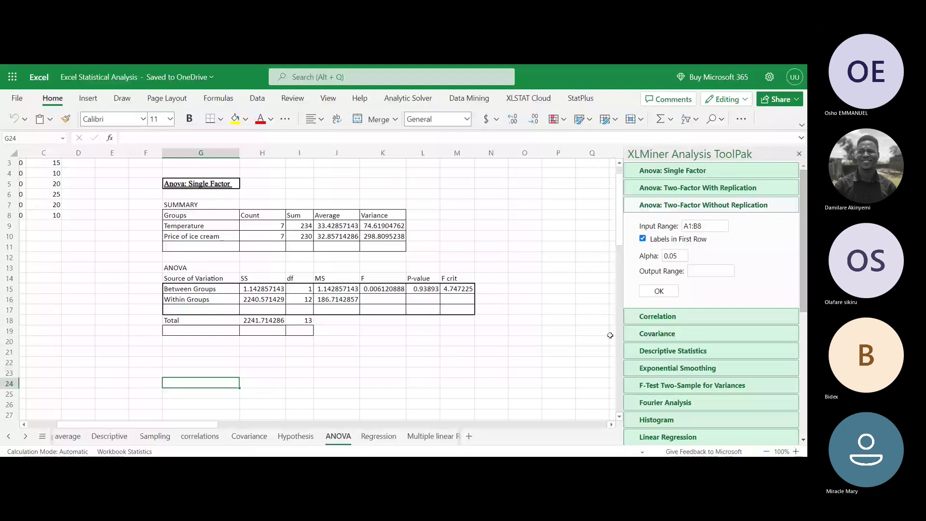
{"action": "left_click", "coordinate": [662, 296]}
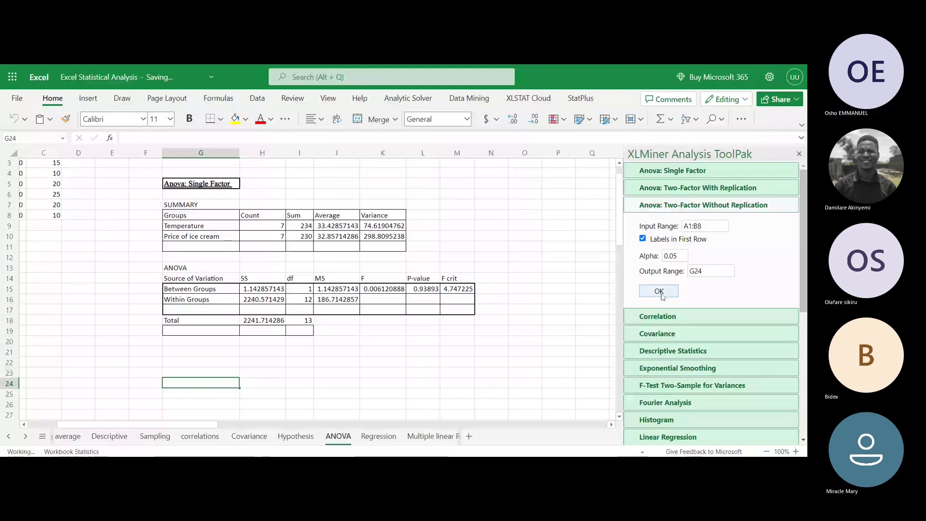
{"action": "scroll", "coordinate": [534, 320], "scroll_direction": "down", "scroll_amount": 3}
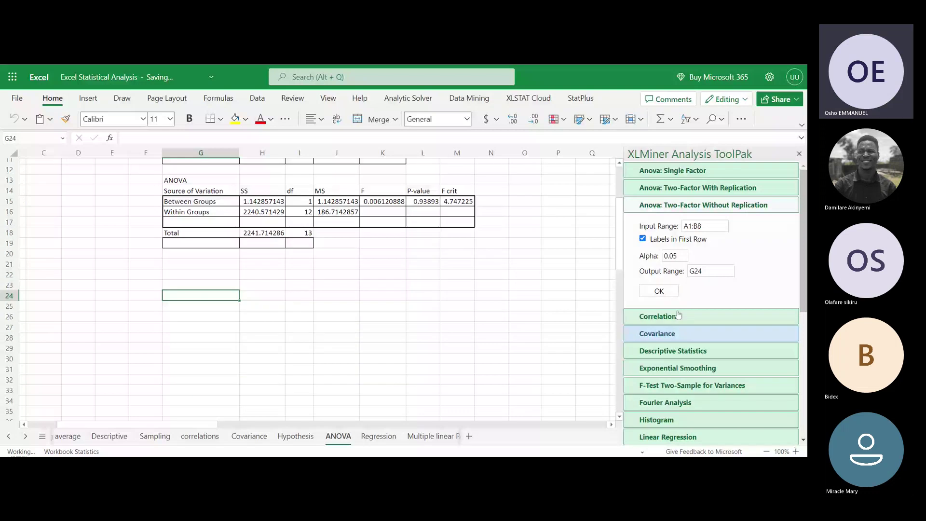
{"action": "left_click", "coordinate": [664, 292]}
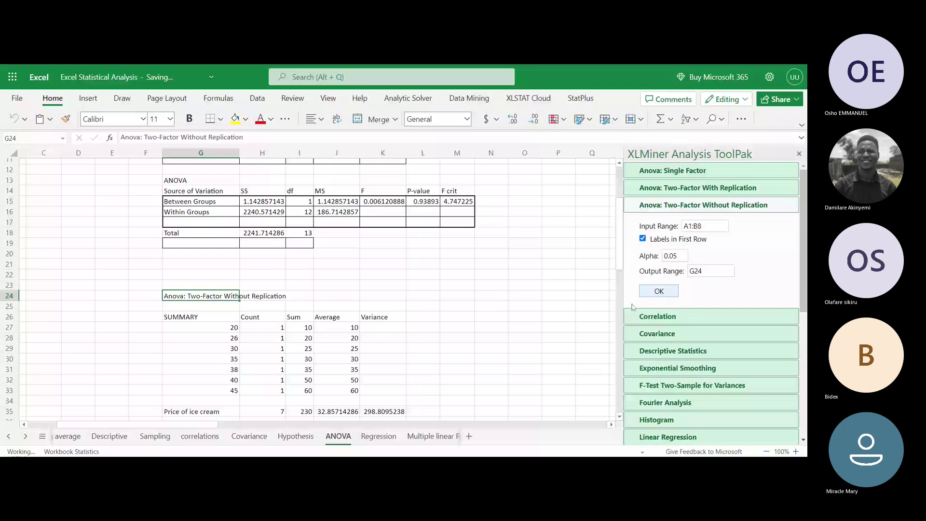
Examine the two-factor ANOVA summary and variance tables alongside the single-factor results and the source data.
{"action": "scroll", "coordinate": [306, 284], "scroll_direction": "up", "scroll_amount": 3}
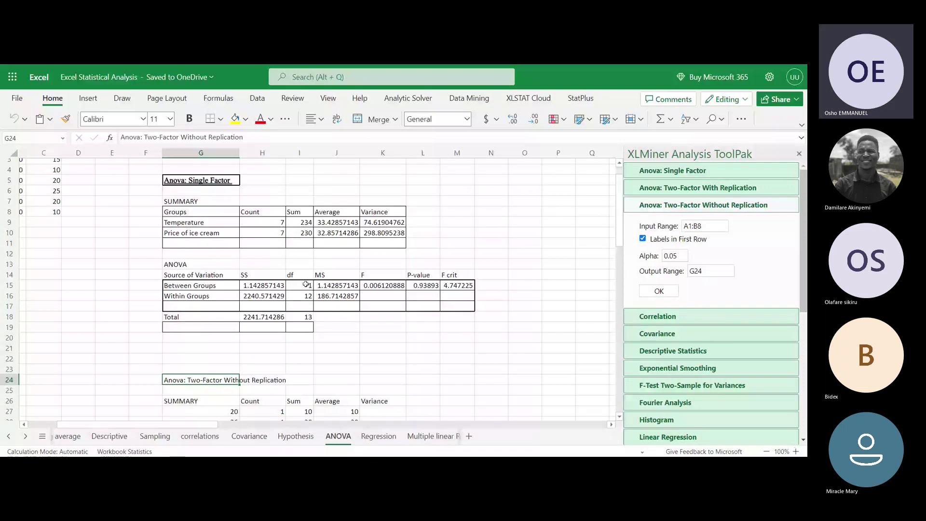
{"action": "scroll", "coordinate": [306, 284], "scroll_direction": "down", "scroll_amount": 6}
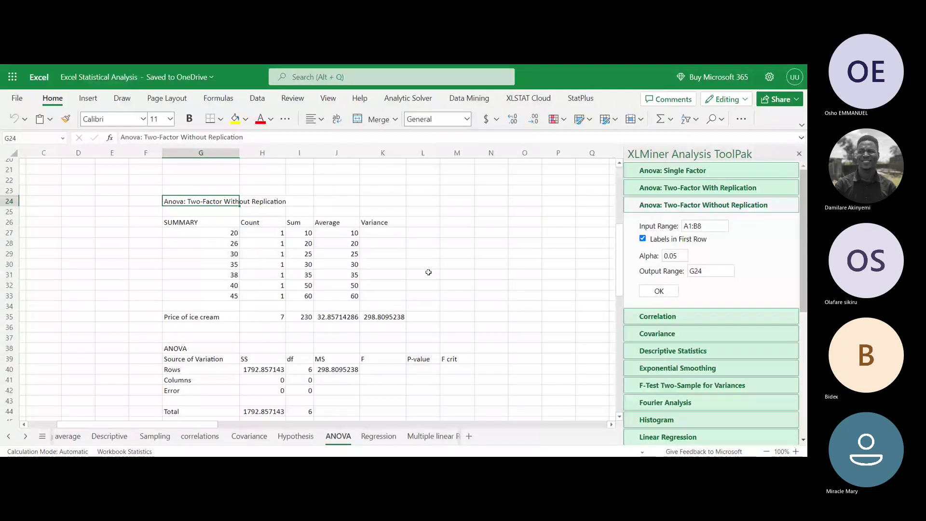
{"action": "scroll", "coordinate": [185, 300], "scroll_direction": "down", "scroll_amount": 3}
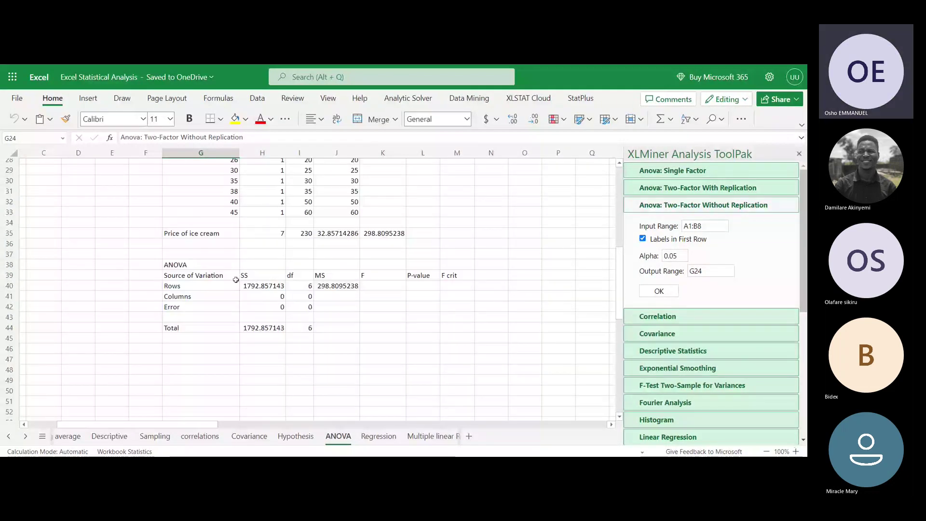
{"action": "scroll", "coordinate": [276, 279], "scroll_direction": "down", "scroll_amount": 1}
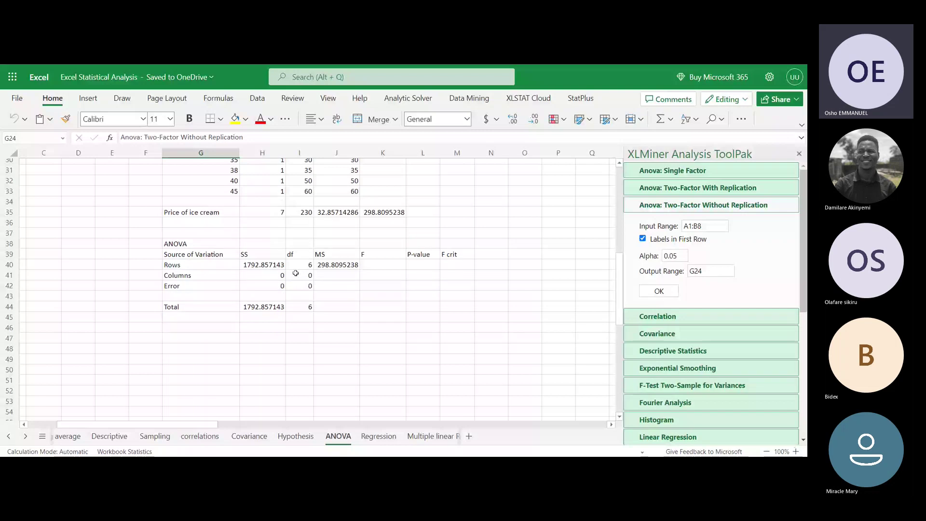
{"action": "scroll", "coordinate": [342, 309], "scroll_direction": "up", "scroll_amount": 7}
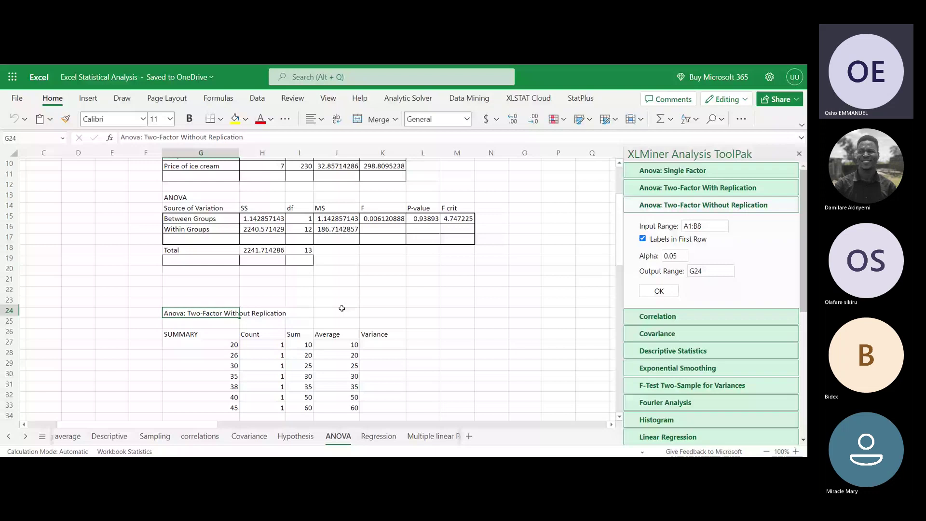
{"action": "scroll", "coordinate": [341, 308], "scroll_direction": "down", "scroll_amount": 6}
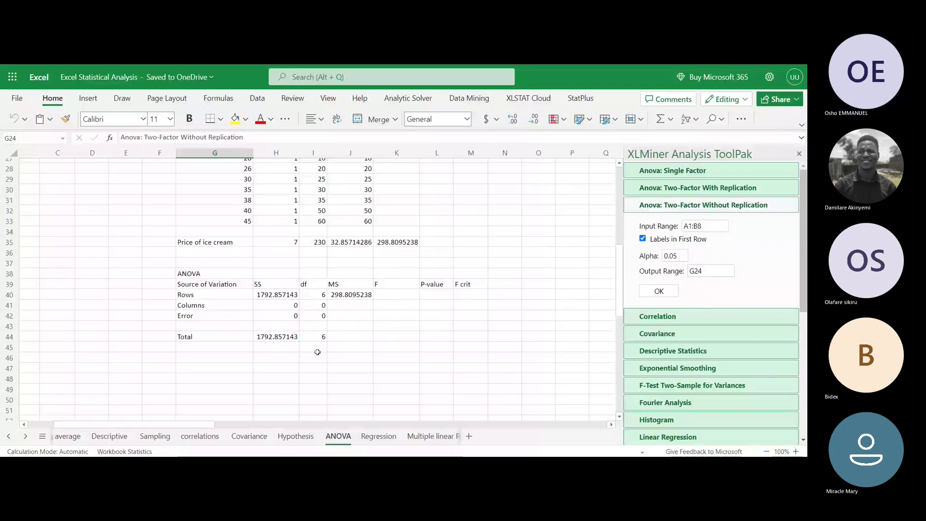
{"action": "scroll", "coordinate": [479, 264], "scroll_direction": "up", "scroll_amount": 1}
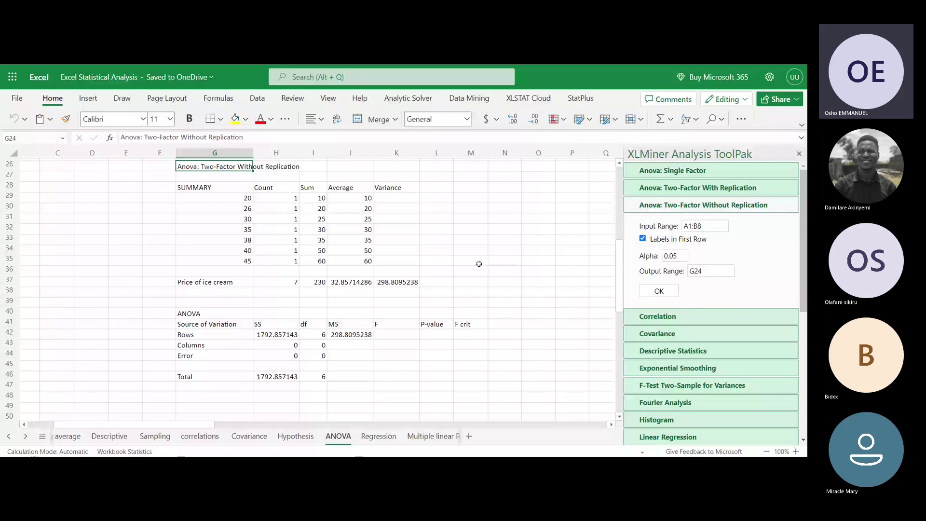
{"action": "scroll", "coordinate": [479, 264], "scroll_direction": "up", "scroll_amount": 7}
{"action": "scroll", "coordinate": [478, 264], "scroll_direction": "left", "scroll_amount": 2}
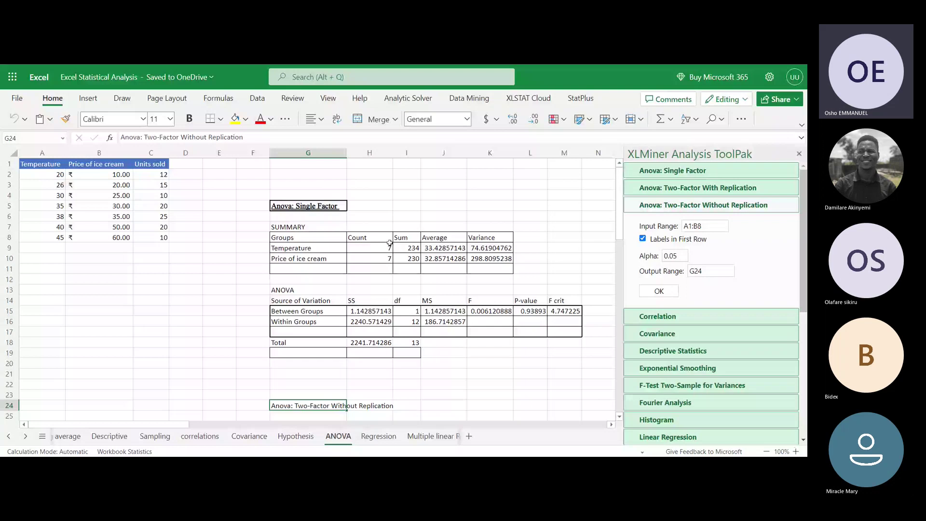
Open the Regression sheet and delete columns H to N, which hold the existing regression output.
{"action": "left_click", "coordinate": [690, 171]}
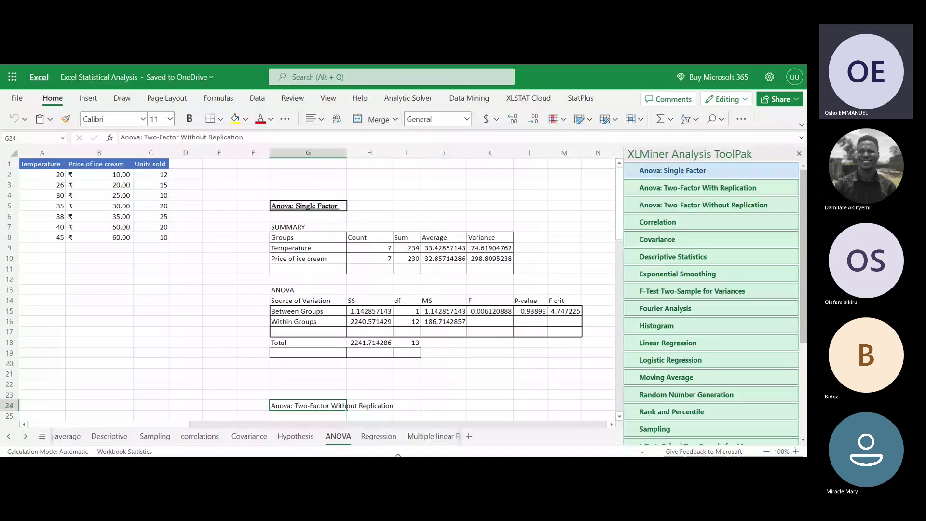
{"action": "left_click", "coordinate": [376, 436]}
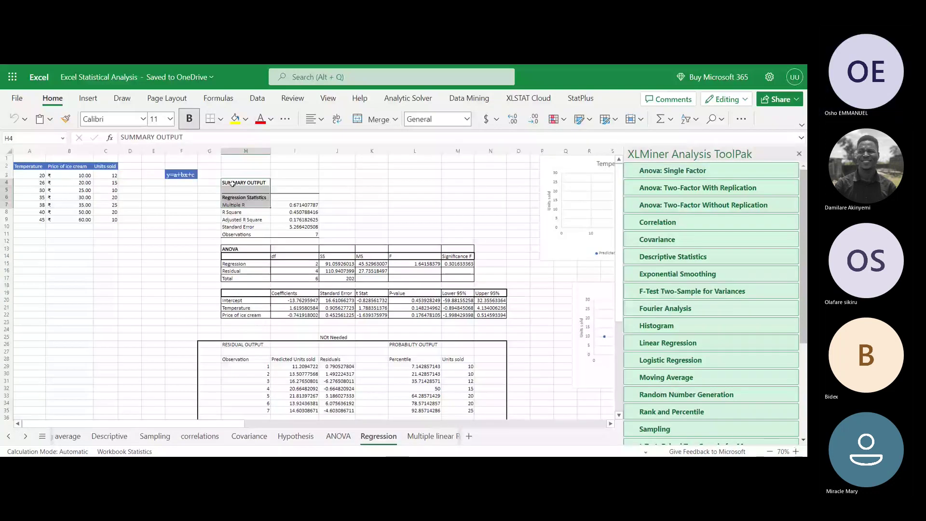
{"action": "left_click", "coordinate": [232, 184]}
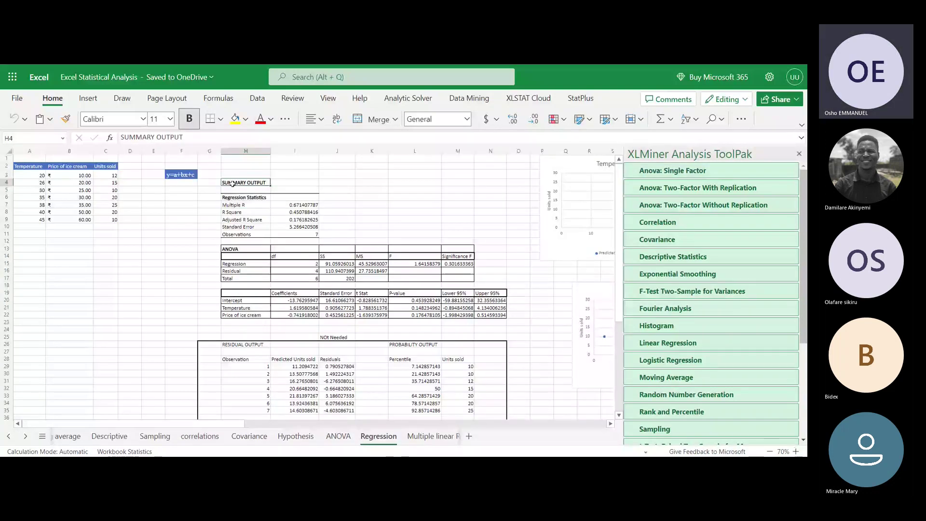
{"action": "left_click", "coordinate": [414, 158]}
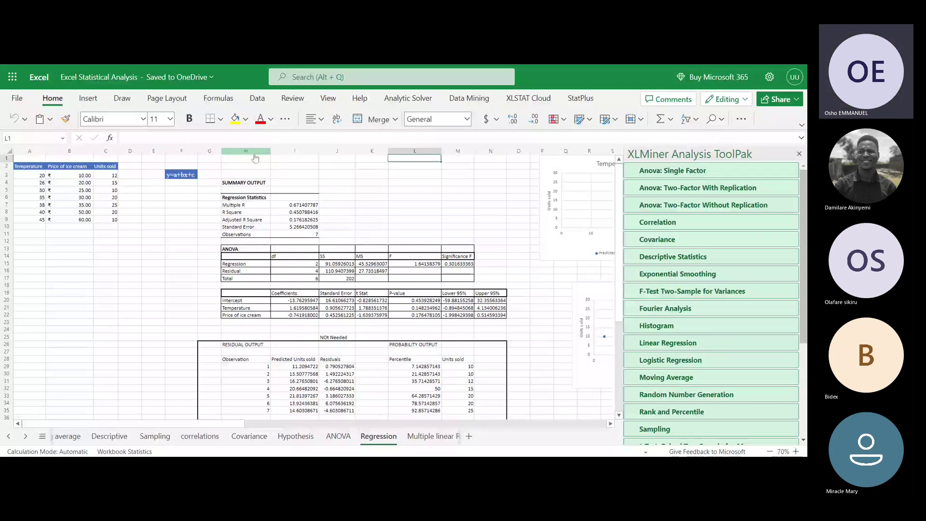
{"action": "left_click", "coordinate": [337, 158]}
{"action": "left_click", "coordinate": [254, 152]}
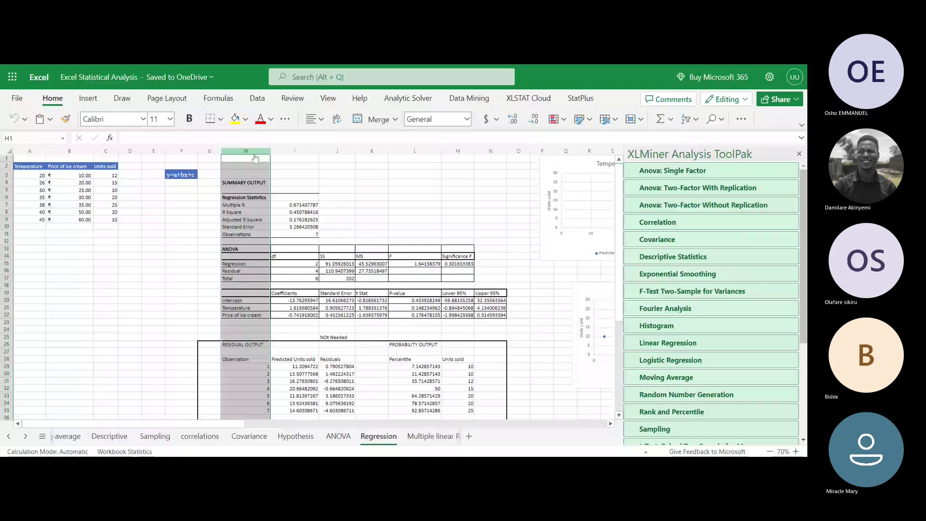
{"action": "left_click_drag", "start_coordinate": [254, 153], "coordinate": [490, 152]}
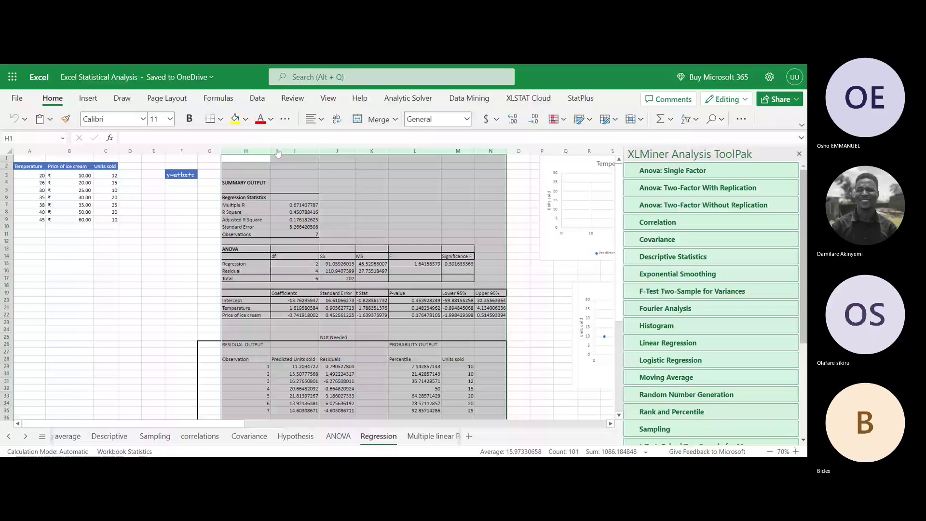
{"action": "key", "text": "ctrl+minus"}
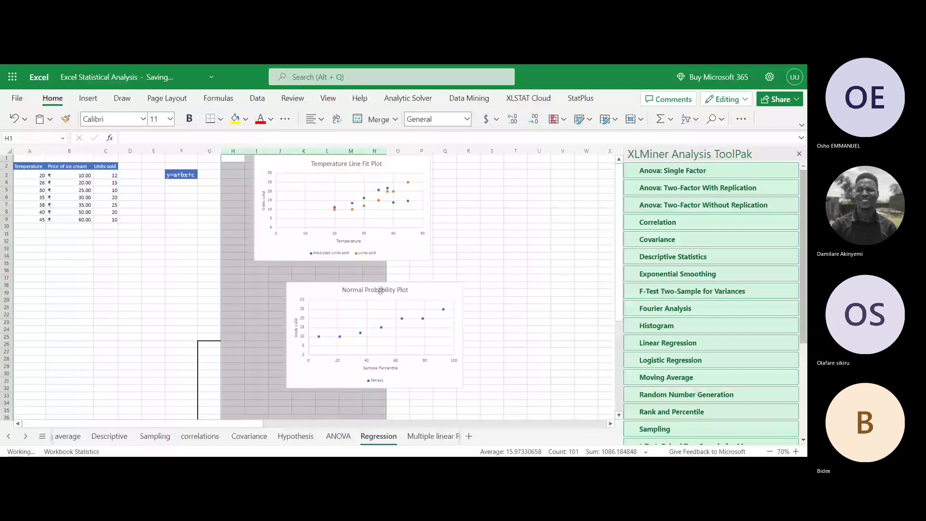
Delete the Normal Probability Plot, the Temperature Line Fit Plot and the Price of ice cream Line Fit Plot.
{"action": "left_click", "coordinate": [380, 291]}
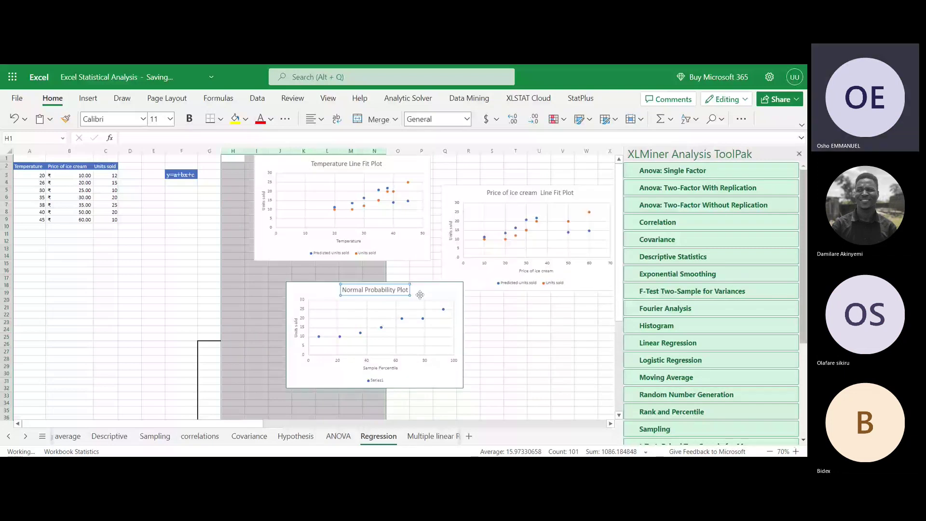
{"action": "key", "text": "Delete"}
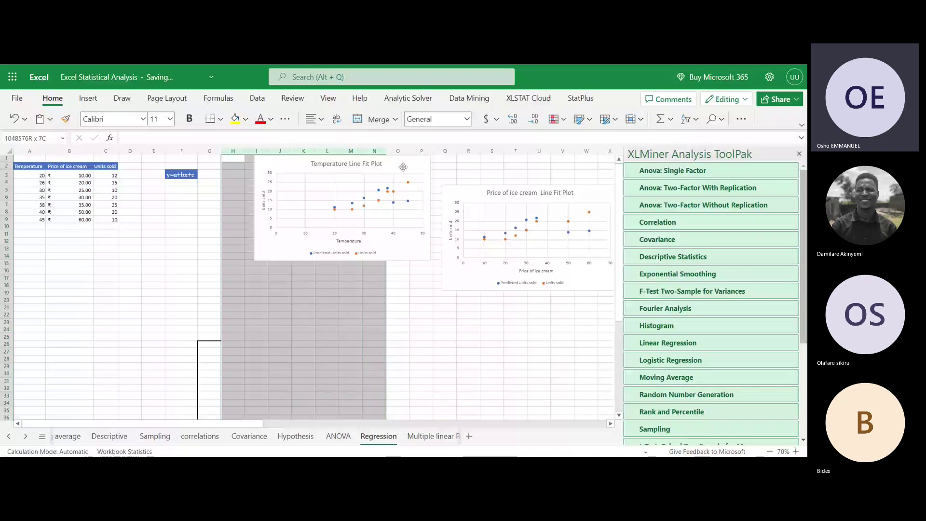
{"action": "left_click", "coordinate": [403, 168]}
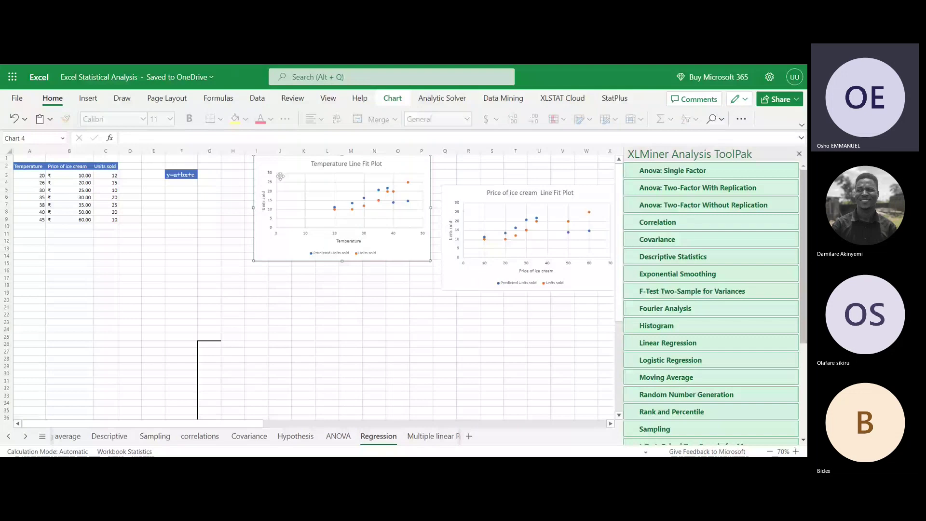
{"action": "key", "text": "Delete"}
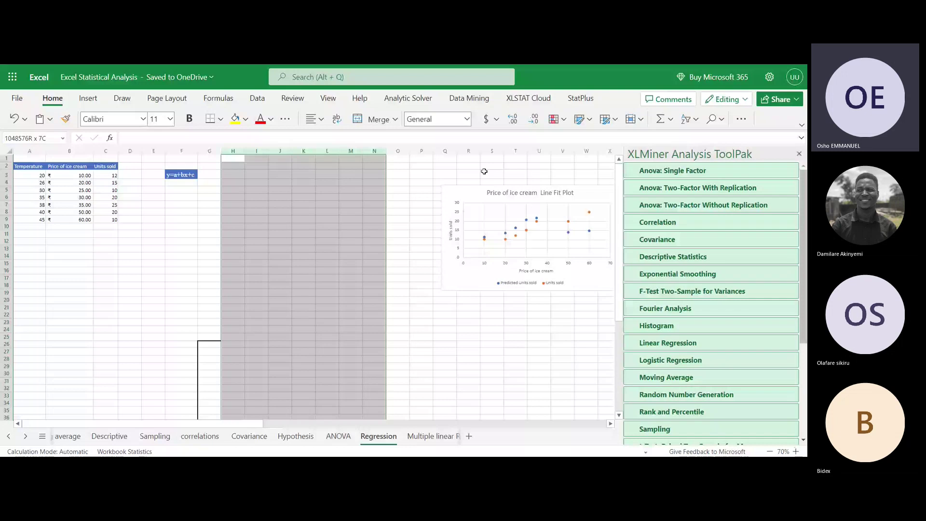
{"action": "left_click", "coordinate": [184, 381]}
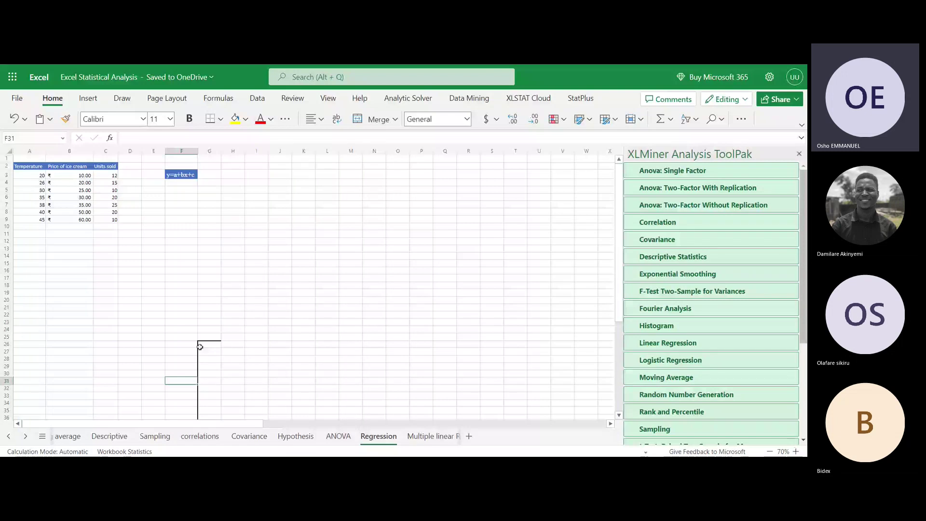
{"action": "left_click", "coordinate": [200, 347]}
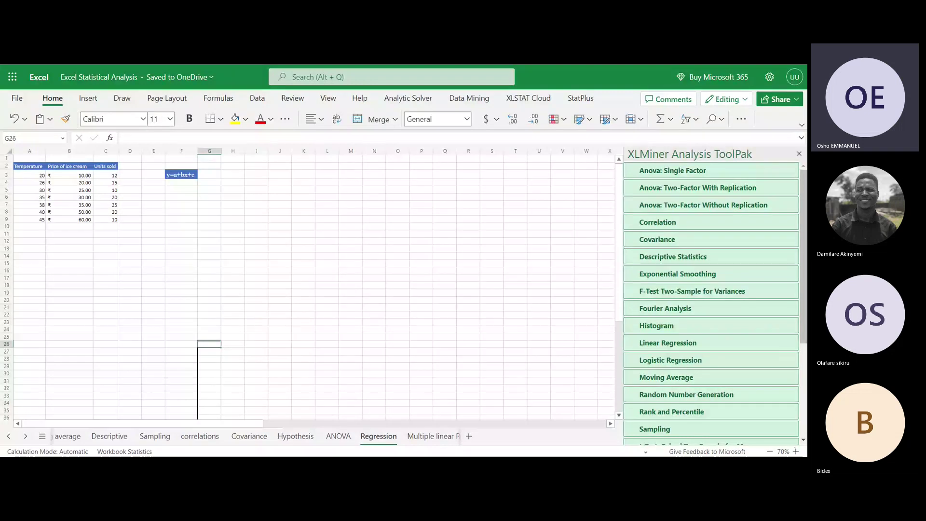
{"action": "scroll", "coordinate": [208, 296], "scroll_direction": "down", "scroll_amount": 2}
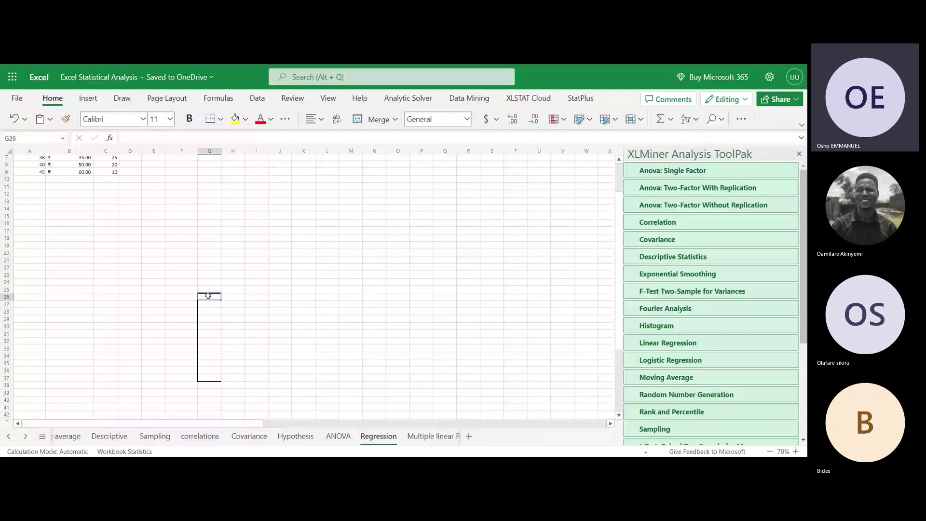
{"action": "scroll", "coordinate": [208, 295], "scroll_direction": "up", "scroll_amount": 2}
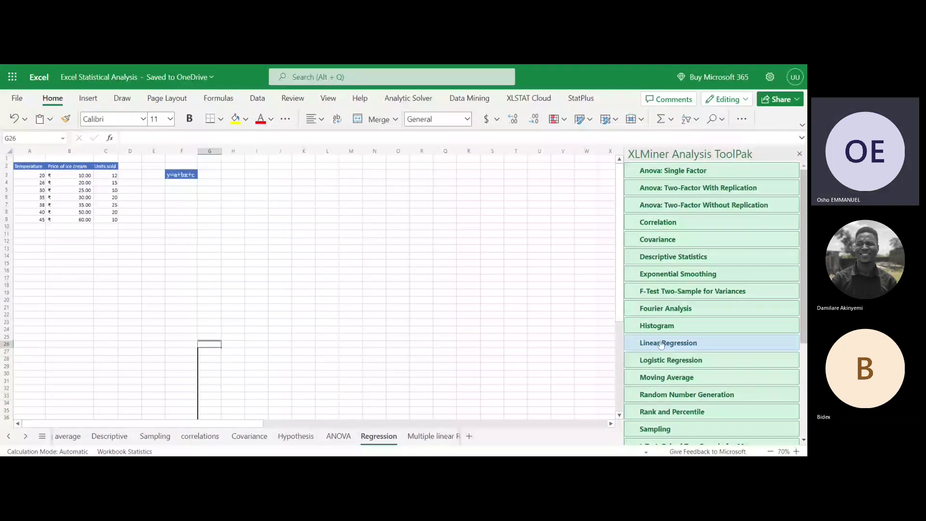
Set up a Linear Regression with A1:A8 as the Y range and B1:B8 as the X range.
{"action": "left_click", "coordinate": [661, 344]}
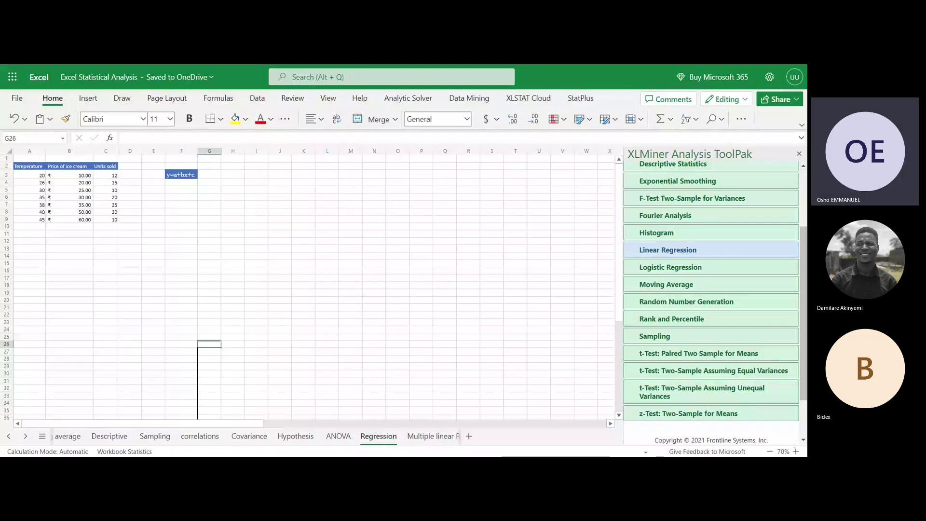
{"action": "left_click", "coordinate": [690, 250]}
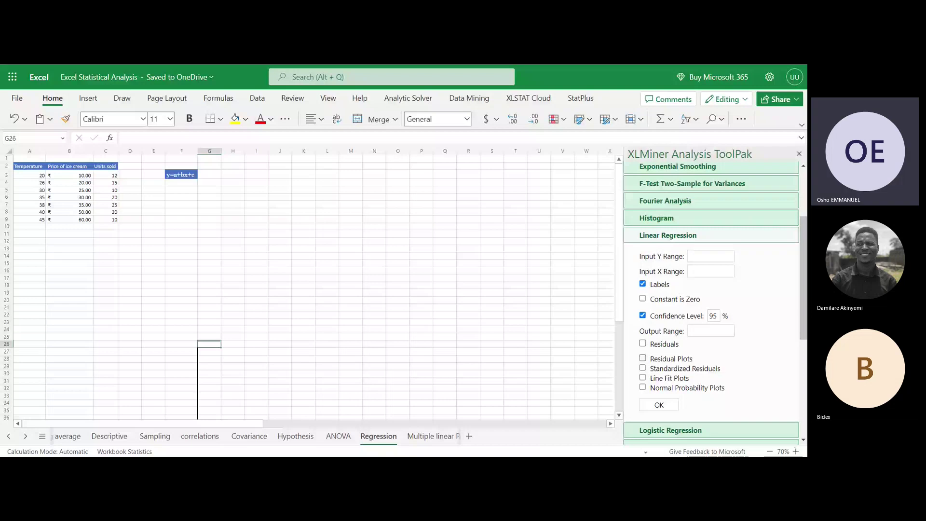
{"action": "left_click", "coordinate": [711, 271]}
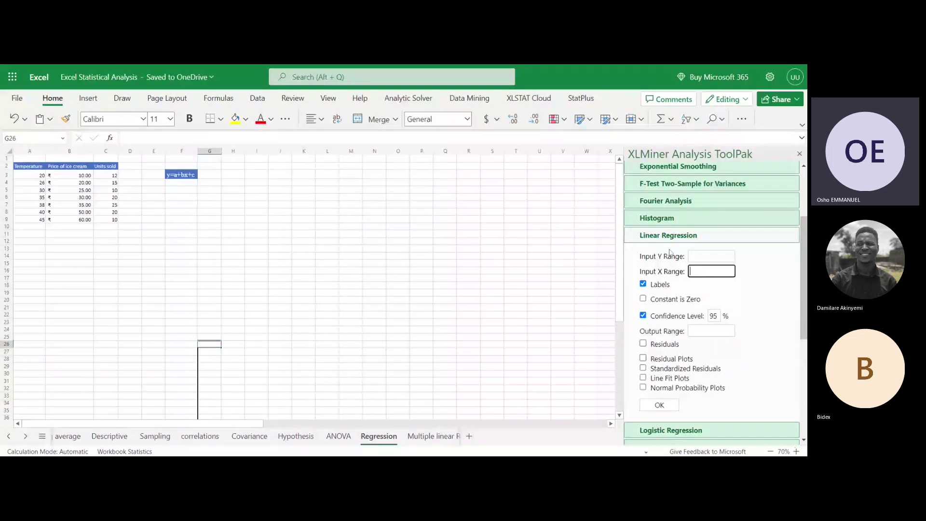
{"action": "left_click", "coordinate": [710, 256]}
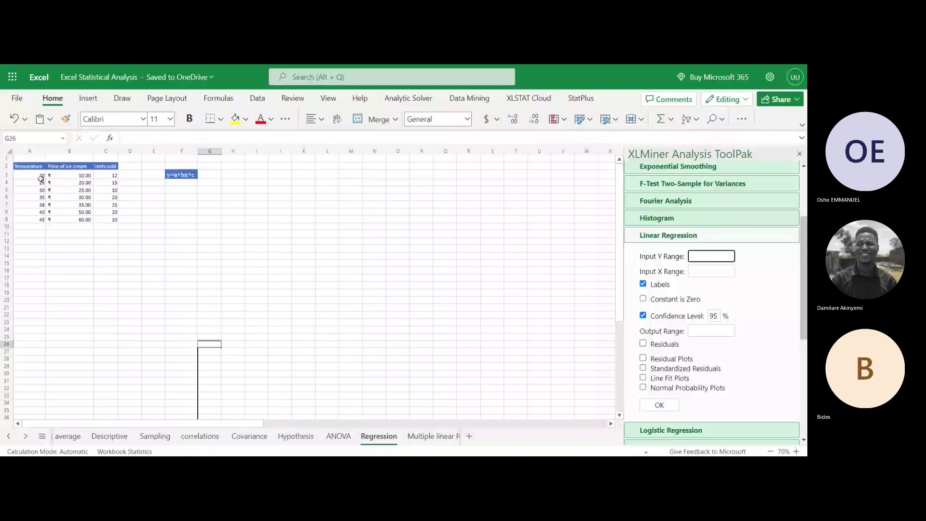
{"action": "left_click_drag", "start_coordinate": [41, 178], "coordinate": [36, 219]}
{"action": "left_click", "coordinate": [710, 256]}
{"action": "type", "text": "A1:"}
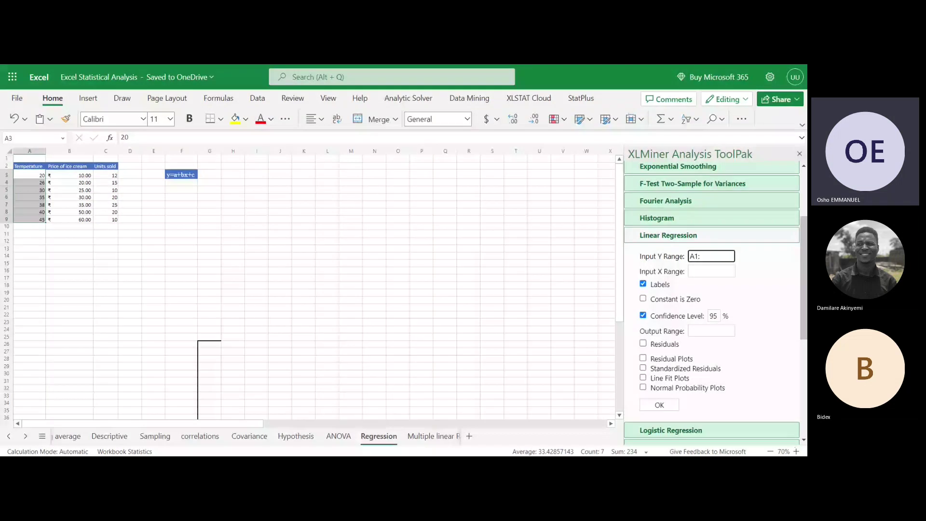
{"action": "type", "text": "A8"}
{"action": "left_click", "coordinate": [711, 271]}
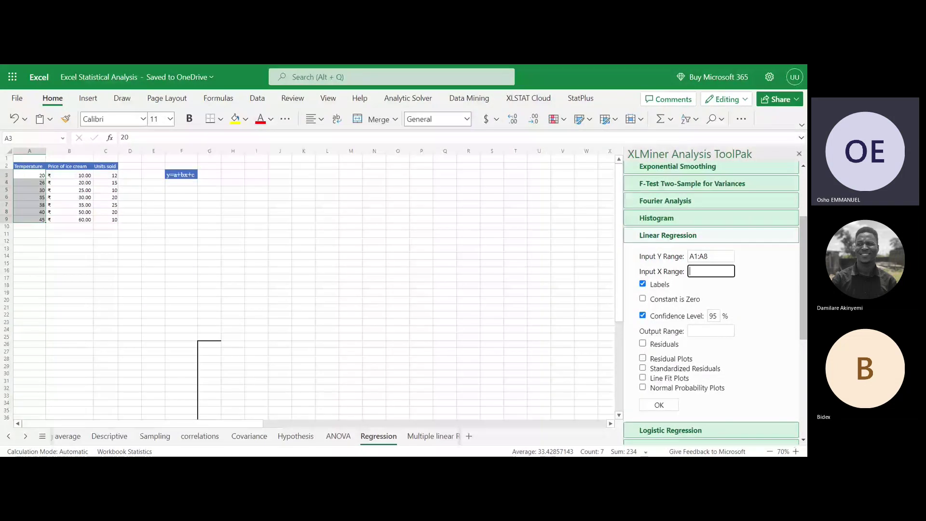
{"action": "type", "text": "B1:B8"}
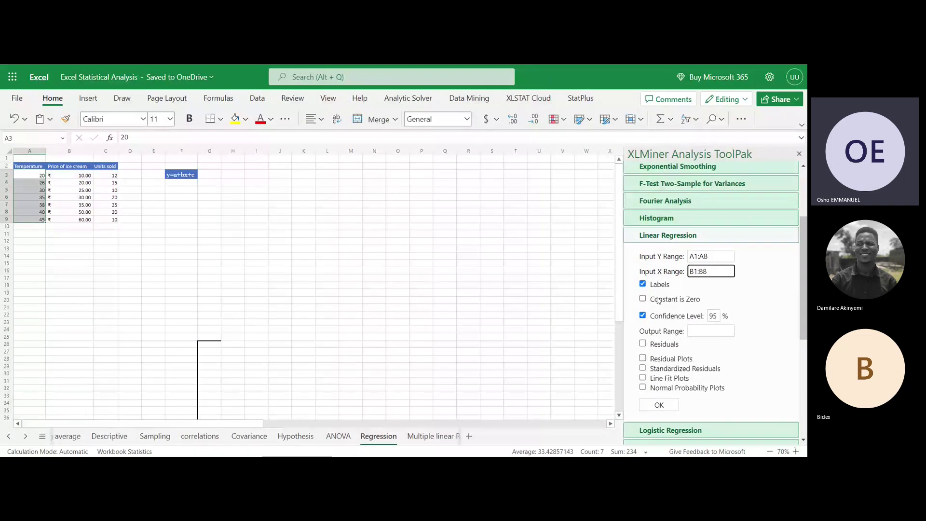
Set the regression output range to cell H8.
{"action": "scroll", "coordinate": [714, 268], "scroll_direction": "down", "scroll_amount": 1}
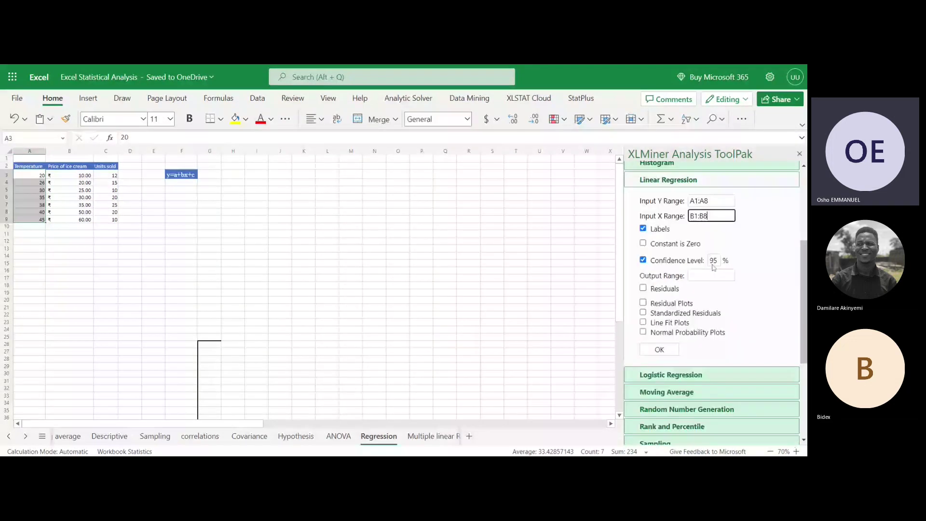
{"action": "left_click", "coordinate": [710, 276]}
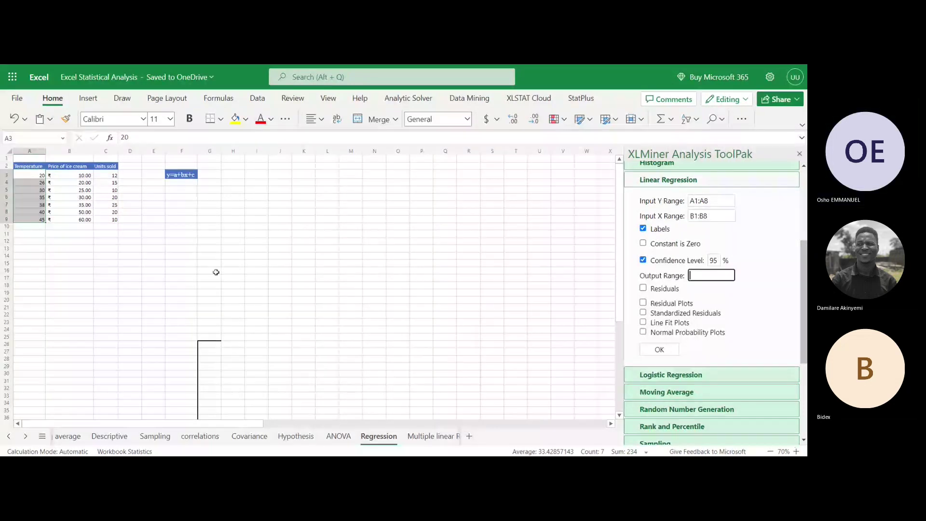
{"action": "left_click", "coordinate": [238, 213]}
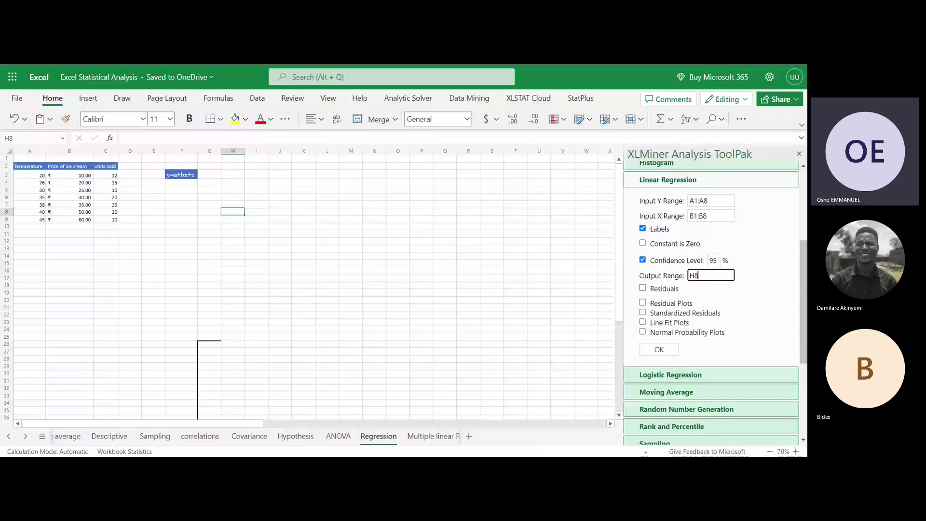
Enable residuals, residual plots, standardized residuals, line fit plots and normal probability plots, and try to run the regression.
{"action": "scroll", "coordinate": [696, 279], "scroll_direction": "down", "scroll_amount": 1}
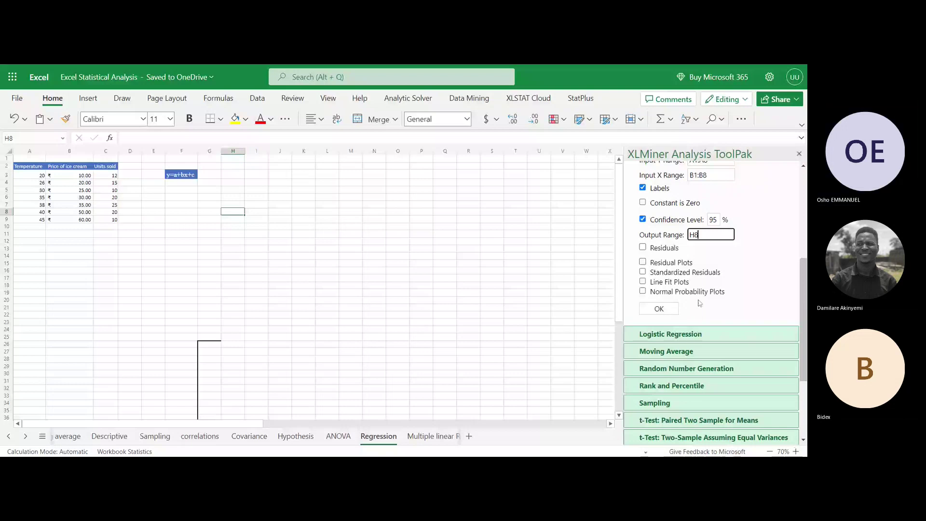
{"action": "left_click", "coordinate": [642, 247]}
{"action": "left_click", "coordinate": [643, 262]}
{"action": "left_click", "coordinate": [643, 272]}
{"action": "left_click", "coordinate": [642, 281]}
{"action": "left_click", "coordinate": [643, 291]}
{"action": "left_click", "coordinate": [672, 312]}
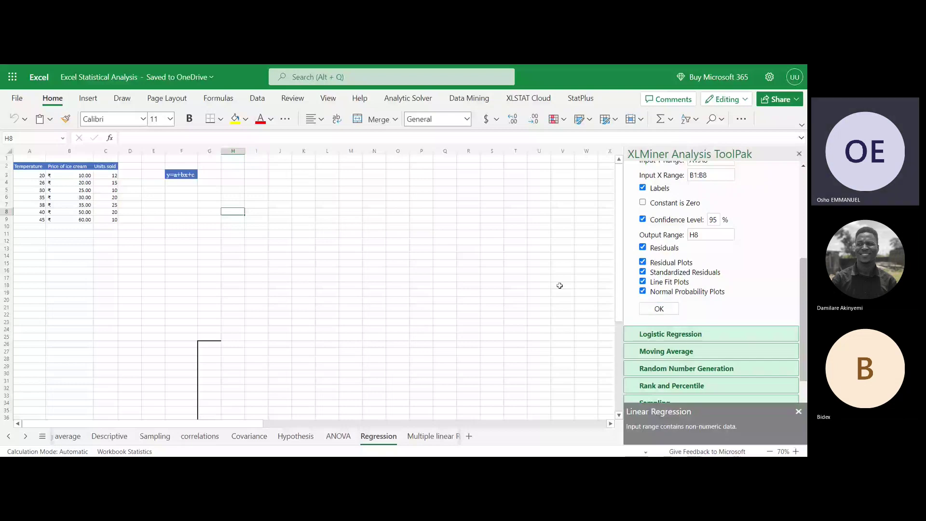
{"action": "scroll", "coordinate": [711, 285], "scroll_direction": "up", "scroll_amount": 1}
{"action": "scroll", "coordinate": [560, 286], "scroll_direction": "right", "scroll_amount": 1}
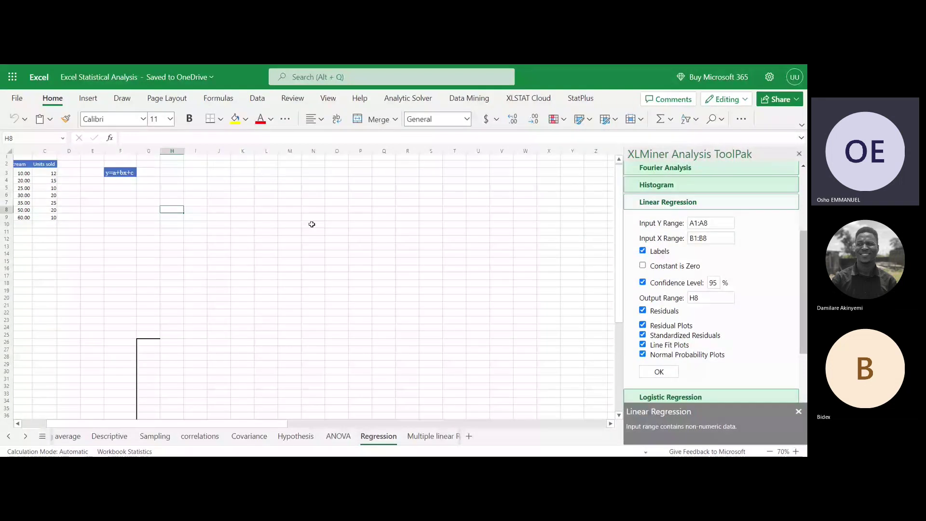
{"action": "scroll", "coordinate": [312, 224], "scroll_direction": "left", "scroll_amount": 1}
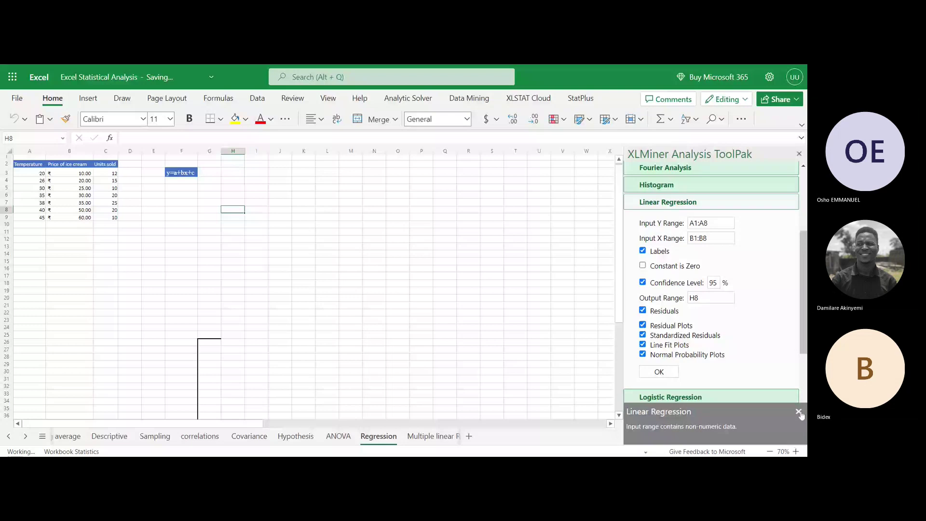
{"action": "left_click", "coordinate": [799, 412]}
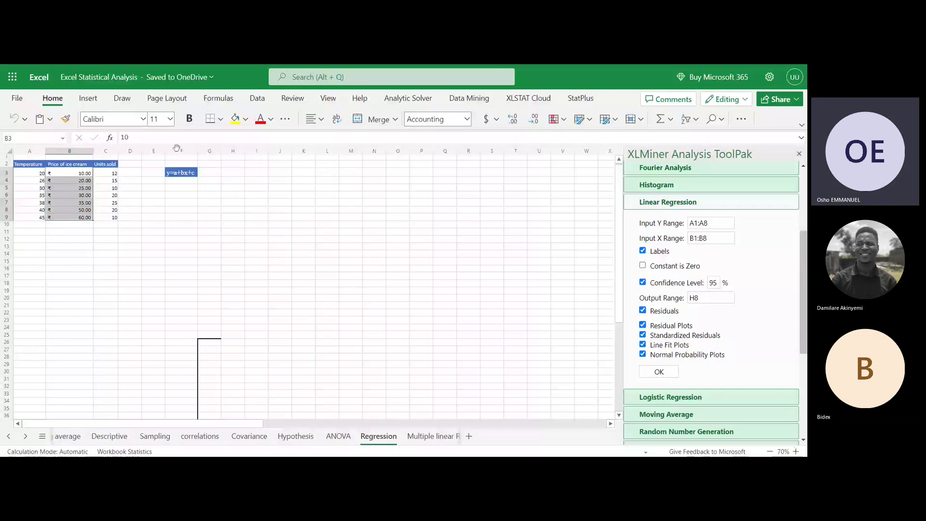
Change the number format of the ice cream prices in B3:B9 to General.
{"action": "left_click", "coordinate": [467, 119]}
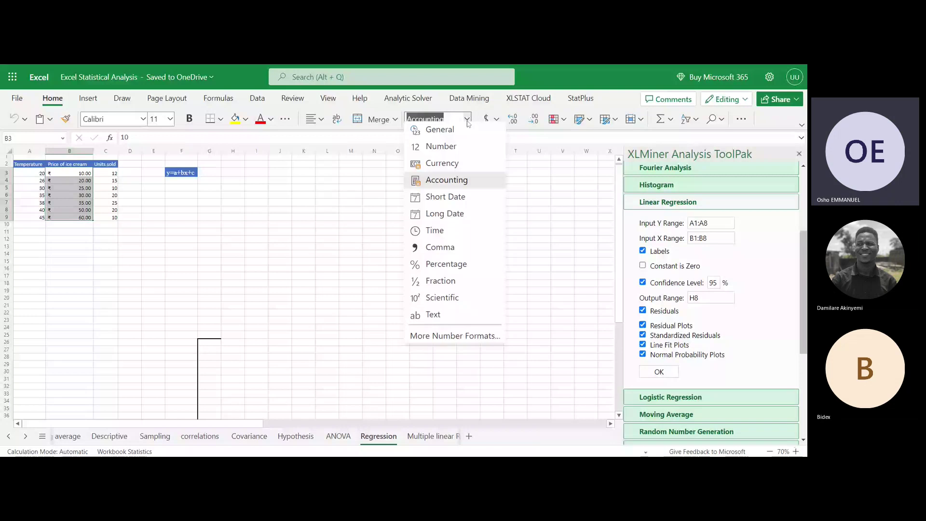
{"action": "left_click", "coordinate": [458, 137]}
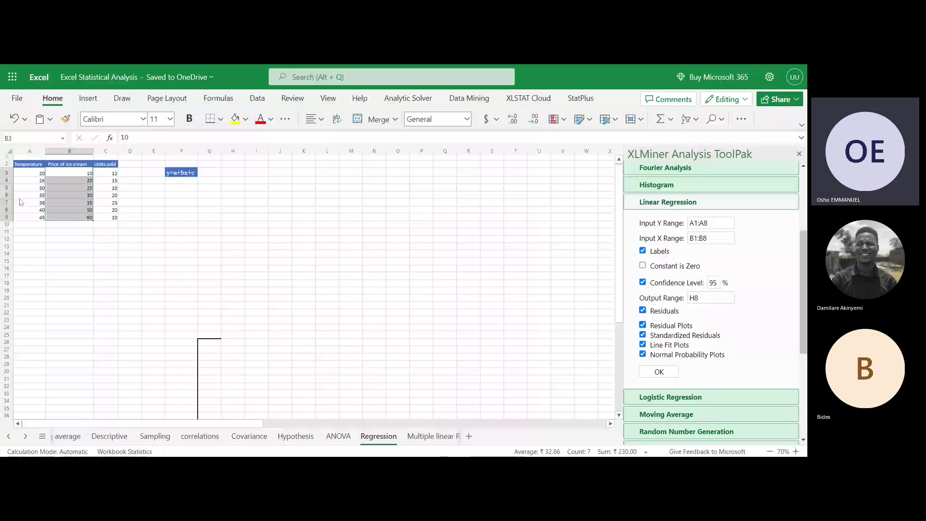
{"action": "left_click", "coordinate": [53, 202]}
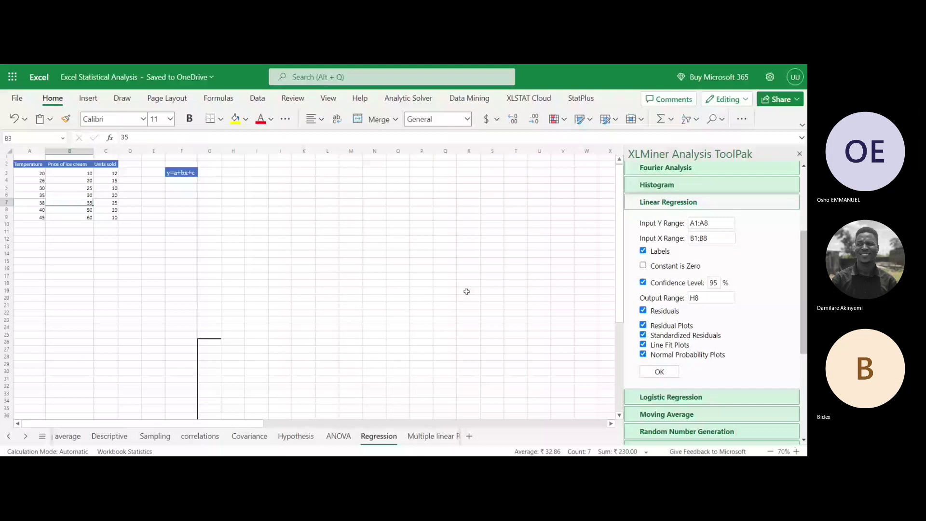
Run the linear regression with Y range A2:A8 and X range B2:B8, and widen output columns J to M.
{"action": "left_click", "coordinate": [664, 378]}
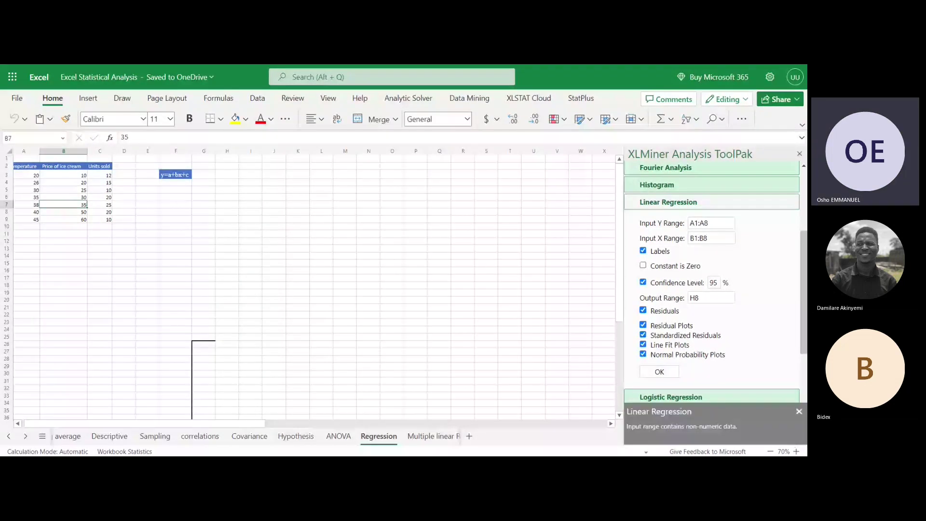
{"action": "left_click", "coordinate": [796, 414]}
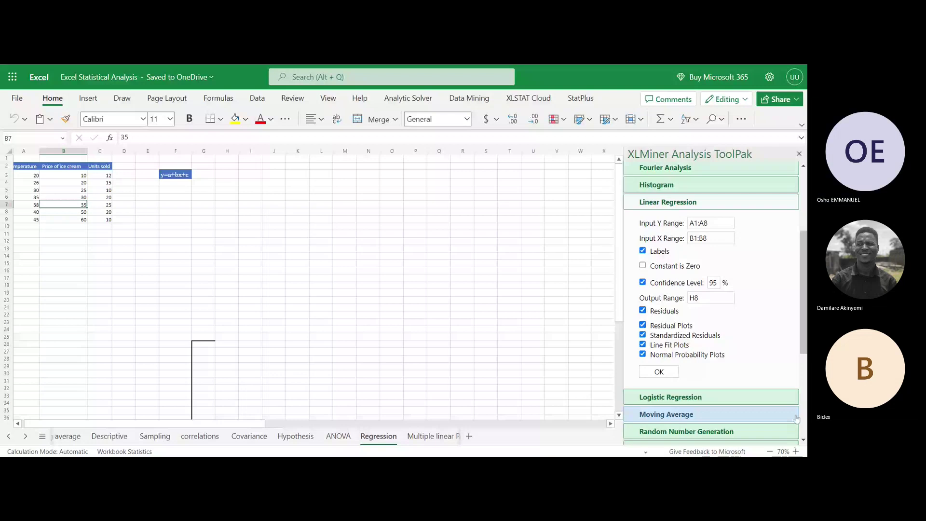
{"action": "left_click", "coordinate": [659, 372]}
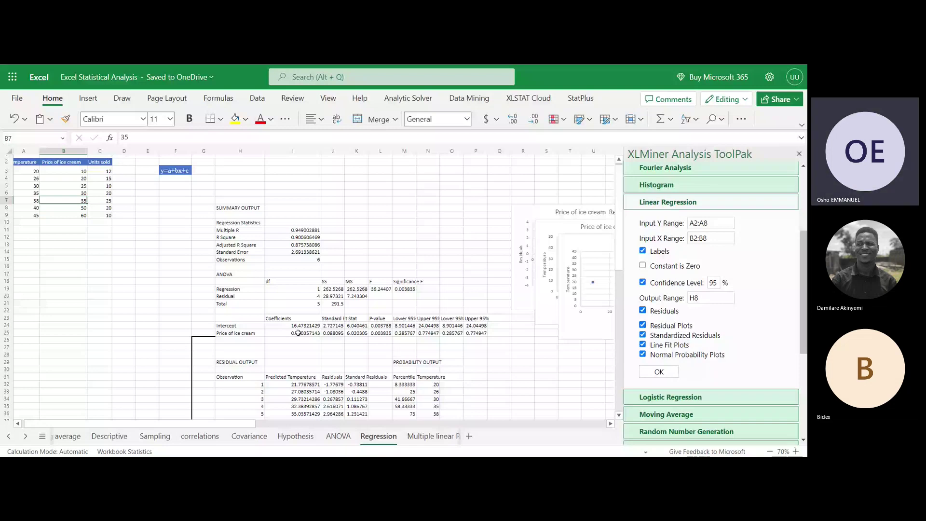
{"action": "left_click", "coordinate": [333, 151]}
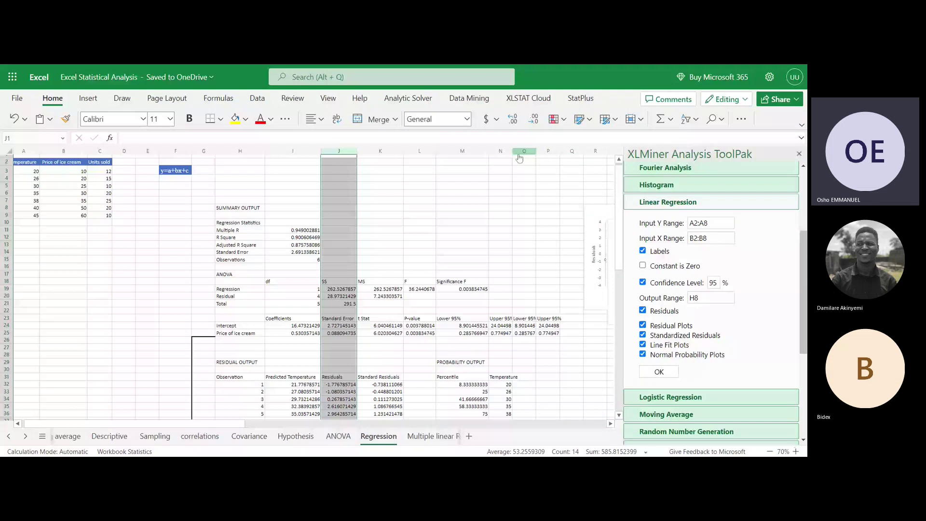
Delete the RESIDUAL OUTPUT heading and its table of observations, predicted temperatures, residuals and standard residuals.
{"action": "scroll", "coordinate": [250, 321], "scroll_direction": "down", "scroll_amount": 2}
{"action": "left_click", "coordinate": [249, 315]}
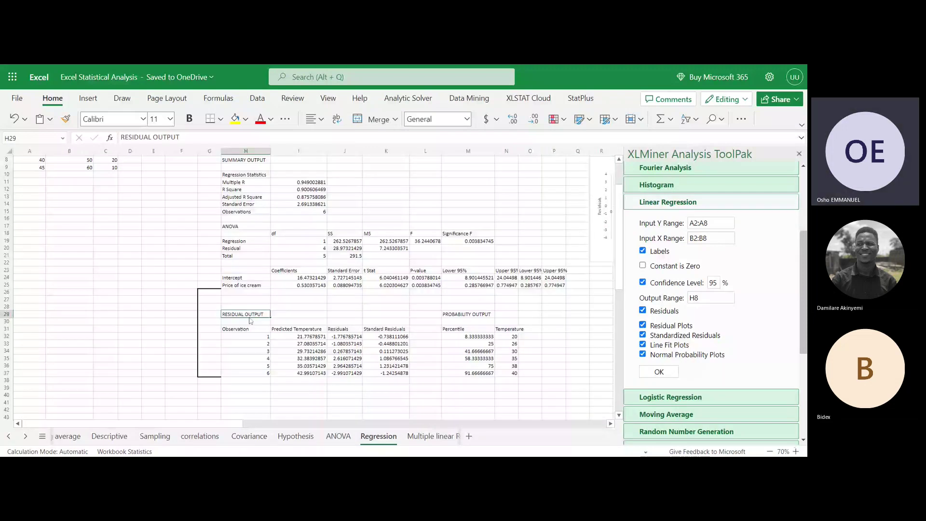
{"action": "left_click_drag", "start_coordinate": [249, 320], "coordinate": [434, 388]}
{"action": "key", "text": "BackSpace"}
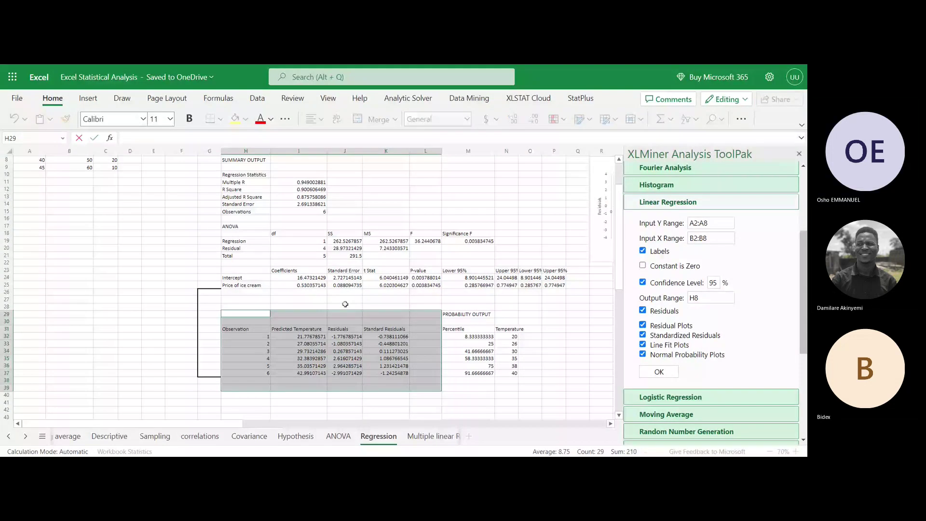
{"action": "left_click_drag", "start_coordinate": [248, 322], "coordinate": [346, 373]}
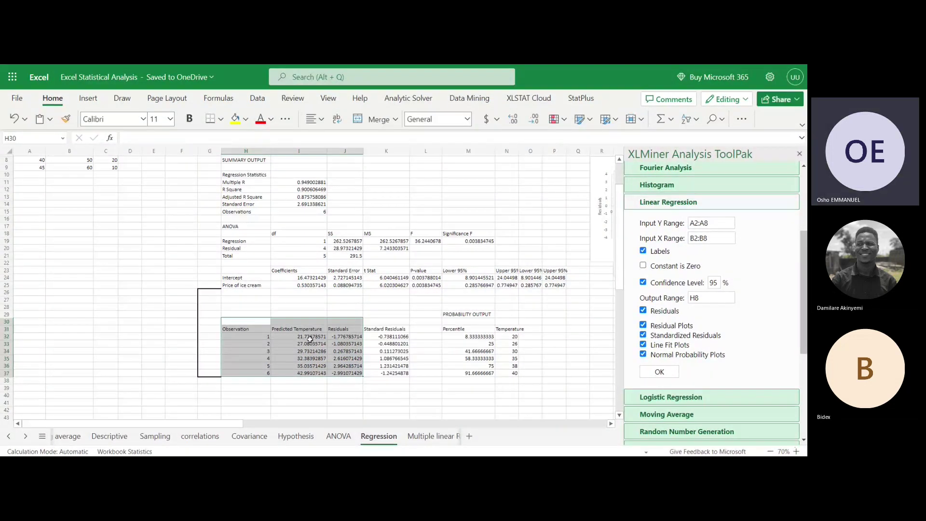
{"action": "scroll", "coordinate": [185, 285], "scroll_direction": "up", "scroll_amount": 3}
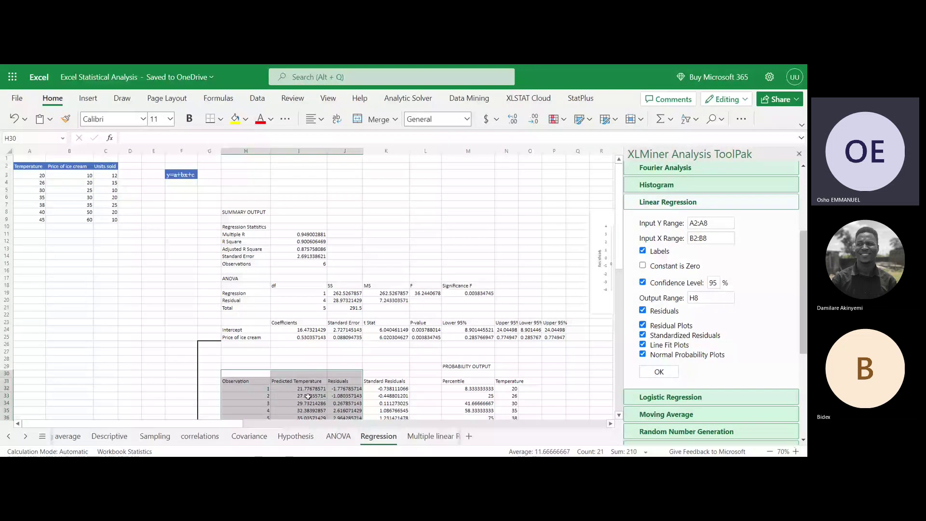
{"action": "scroll", "coordinate": [308, 396], "scroll_direction": "down", "scroll_amount": 2}
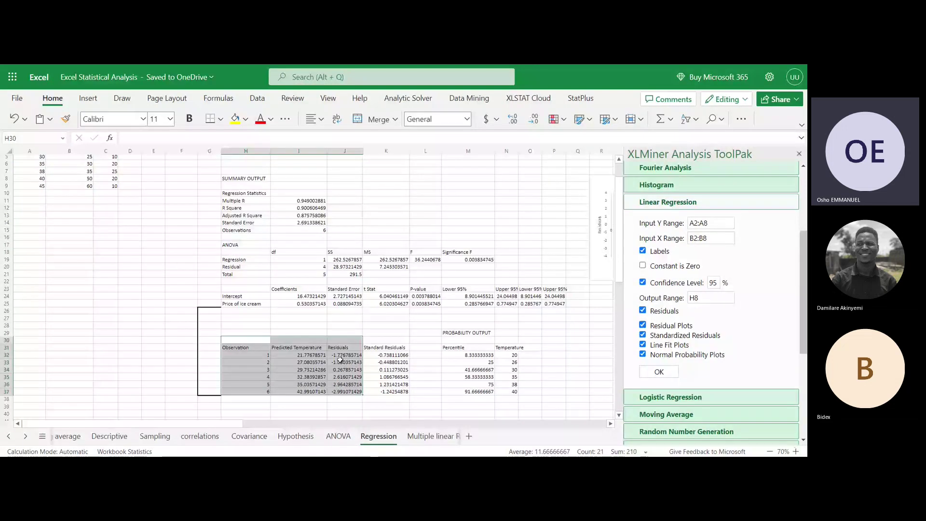
{"action": "left_click", "coordinate": [255, 333]}
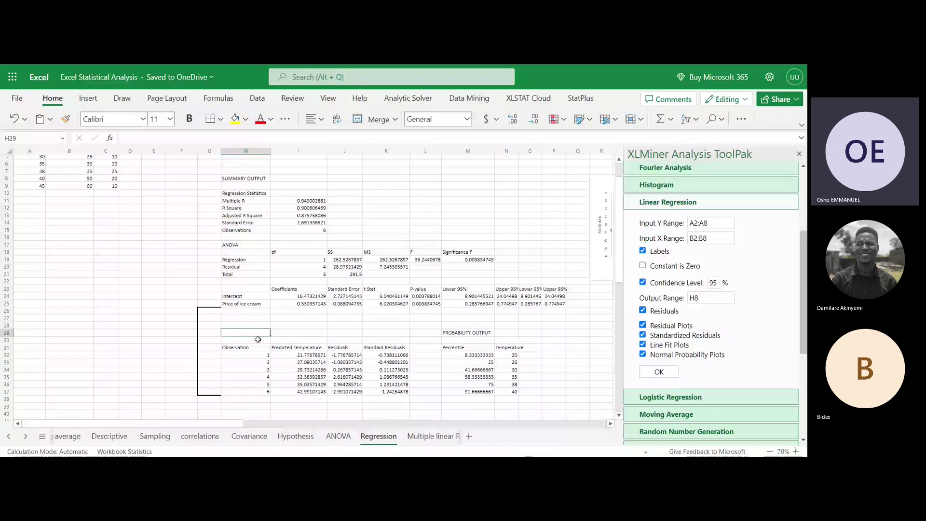
{"action": "left_click_drag", "start_coordinate": [246, 347], "coordinate": [410, 392]}
{"action": "key", "text": "Delete"}
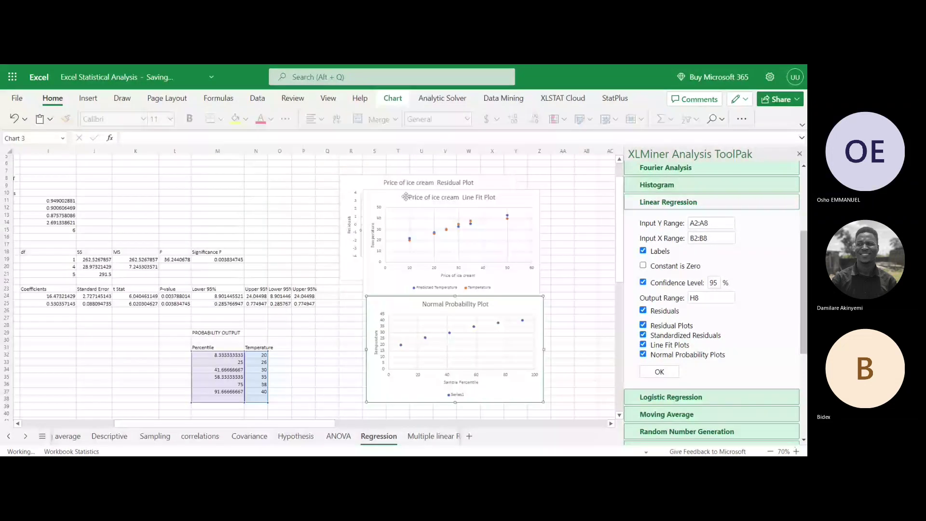
Rearrange the charts in a cascade with the Residual Plot first, the Line Fit Plot below it and the Normal Probability Plot last.
{"action": "left_click_drag", "start_coordinate": [405, 196], "coordinate": [398, 229]}
{"action": "left_click", "coordinate": [368, 184]}
{"action": "left_click_drag", "start_coordinate": [368, 184], "coordinate": [353, 168]}
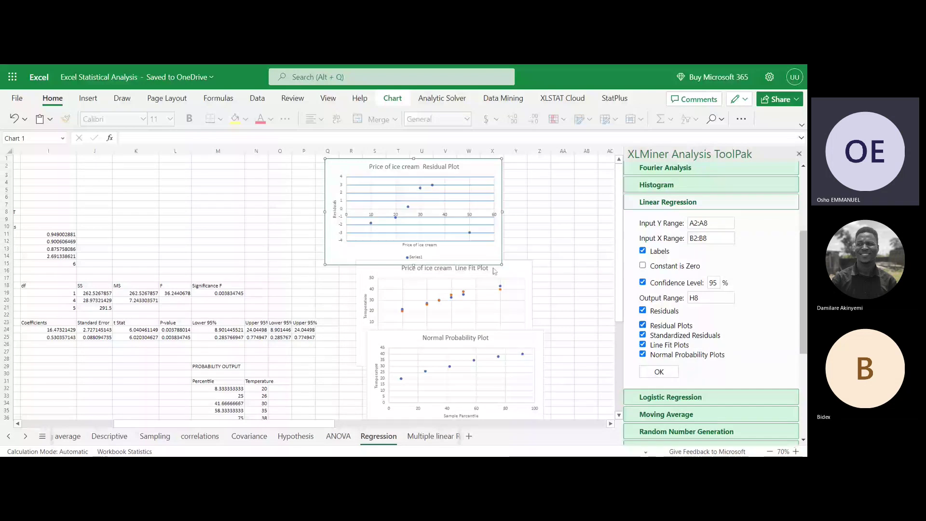
{"action": "left_click_drag", "start_coordinate": [424, 316], "coordinate": [428, 314]}
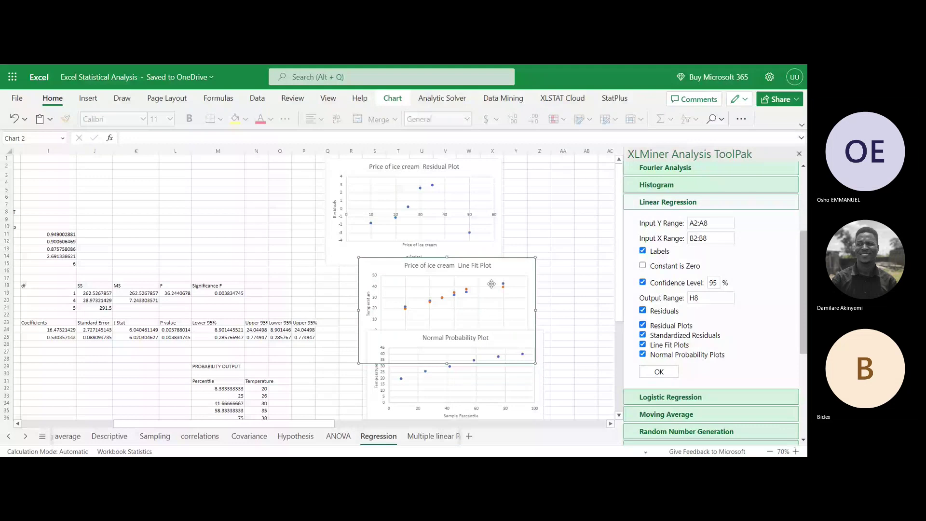
{"action": "left_click_drag", "start_coordinate": [491, 284], "coordinate": [495, 229]}
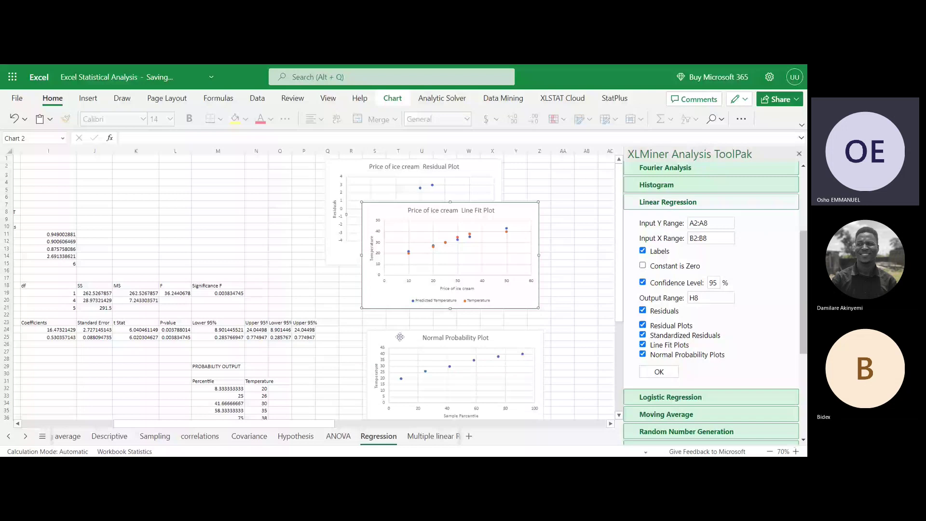
{"action": "left_click_drag", "start_coordinate": [490, 329], "coordinate": [501, 300]}
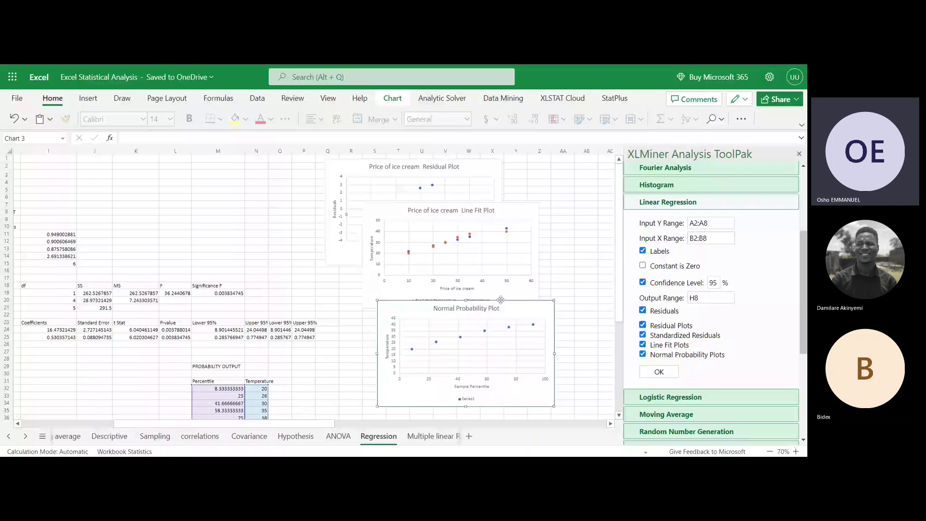
{"action": "scroll", "coordinate": [390, 331], "scroll_direction": "left", "scroll_amount": 3}
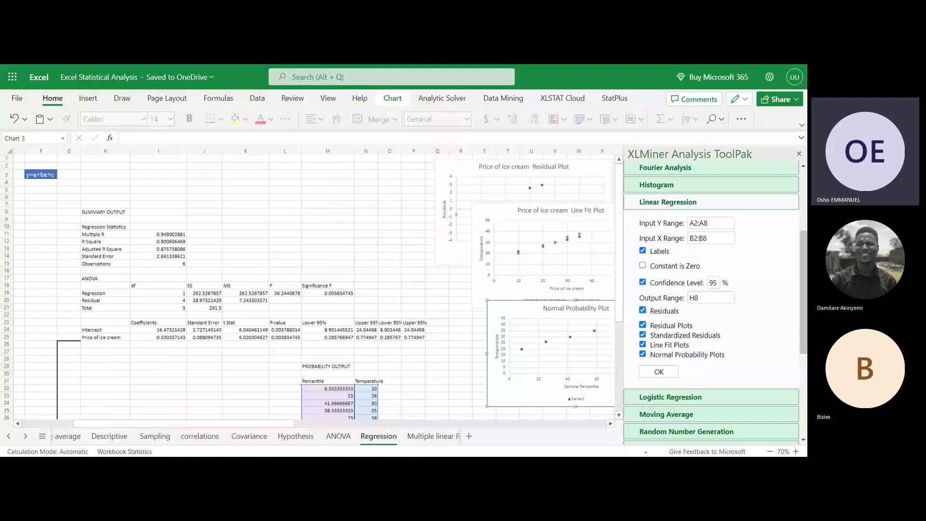
{"action": "scroll", "coordinate": [234, 289], "scroll_direction": "left", "scroll_amount": 3}
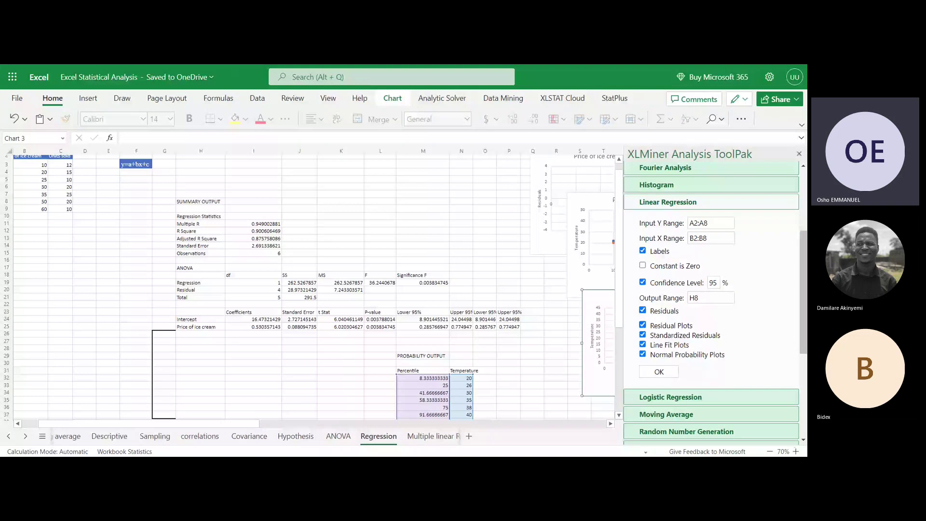
Look over the regression output and charts, then open the Multiple linear Regression1 sheet.
{"action": "scroll", "coordinate": [317, 298], "scroll_direction": "down", "scroll_amount": 2}
{"action": "scroll", "coordinate": [318, 298], "scroll_direction": "right", "scroll_amount": 2}
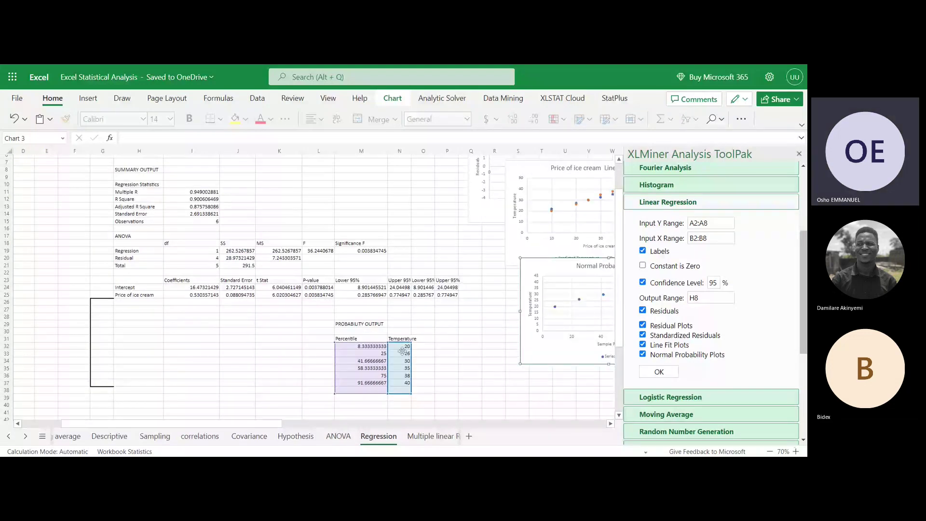
{"action": "scroll", "coordinate": [402, 351], "scroll_direction": "right", "scroll_amount": 3}
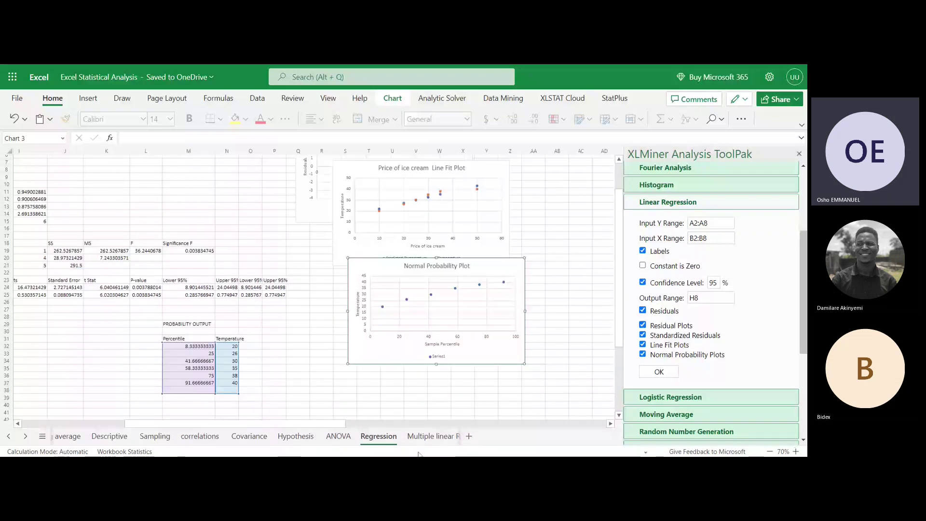
{"action": "left_click", "coordinate": [430, 436]}
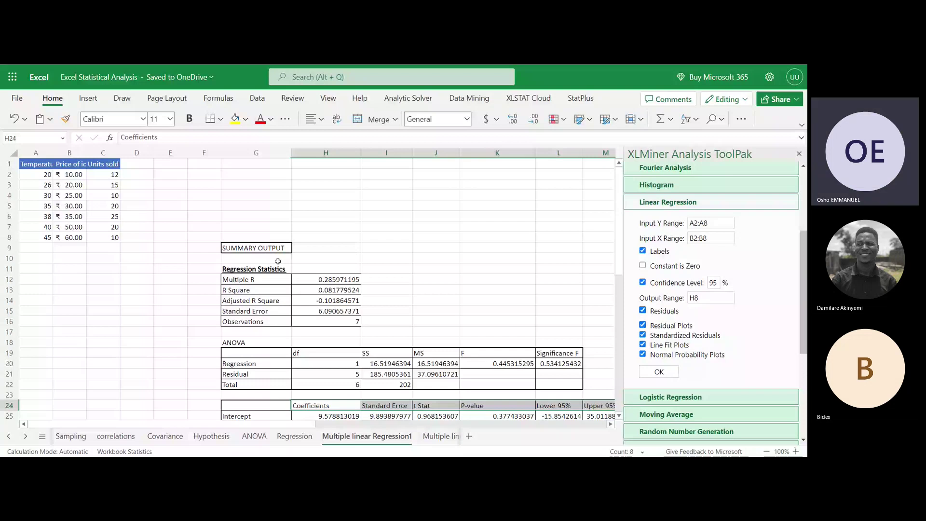
Delete columns G to P, which hold the old regression output tables.
{"action": "left_click", "coordinate": [386, 153]}
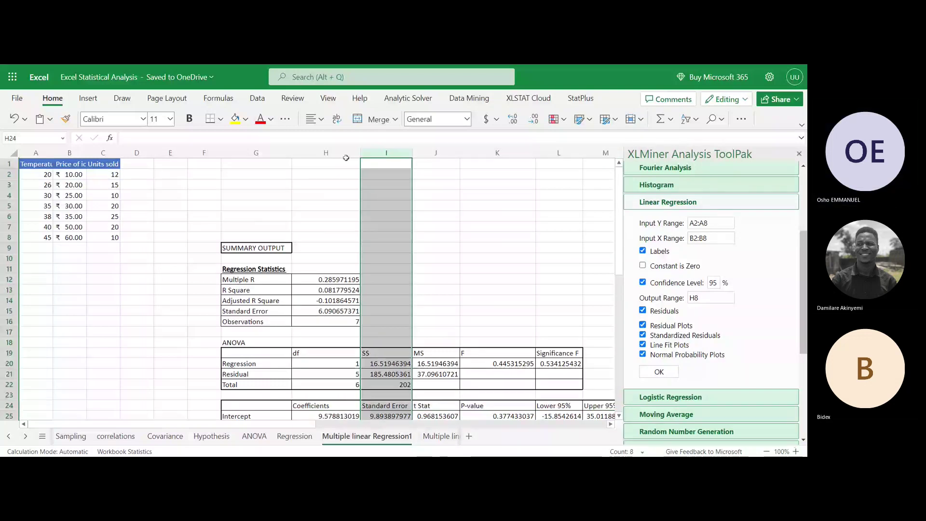
{"action": "left_click", "coordinate": [255, 163]}
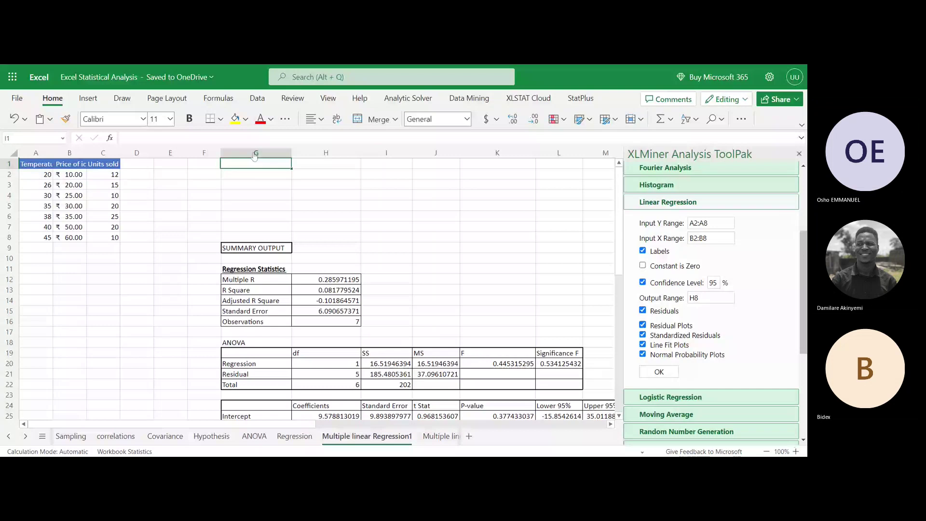
{"action": "left_click", "coordinate": [255, 154], "text": "shift"}
{"action": "left_click_drag", "start_coordinate": [255, 157], "coordinate": [565, 153]}
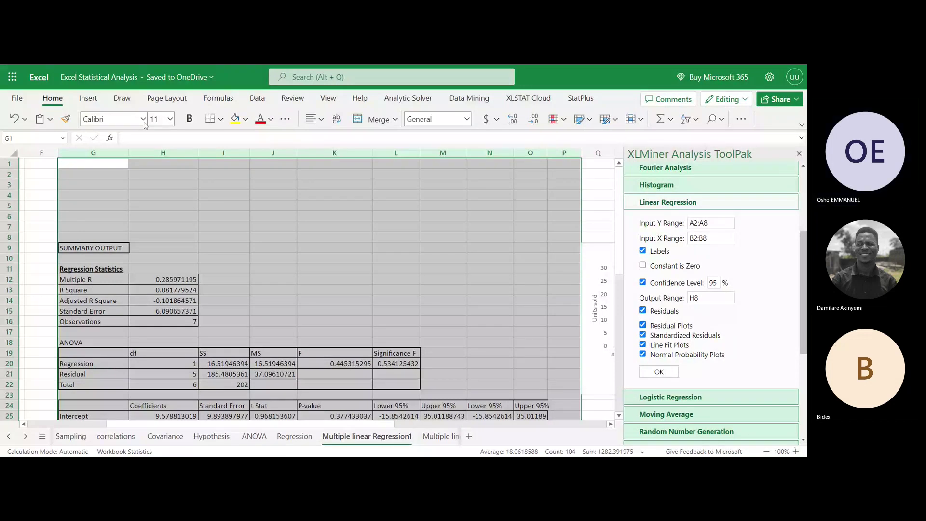
{"action": "right_click", "coordinate": [163, 155]}
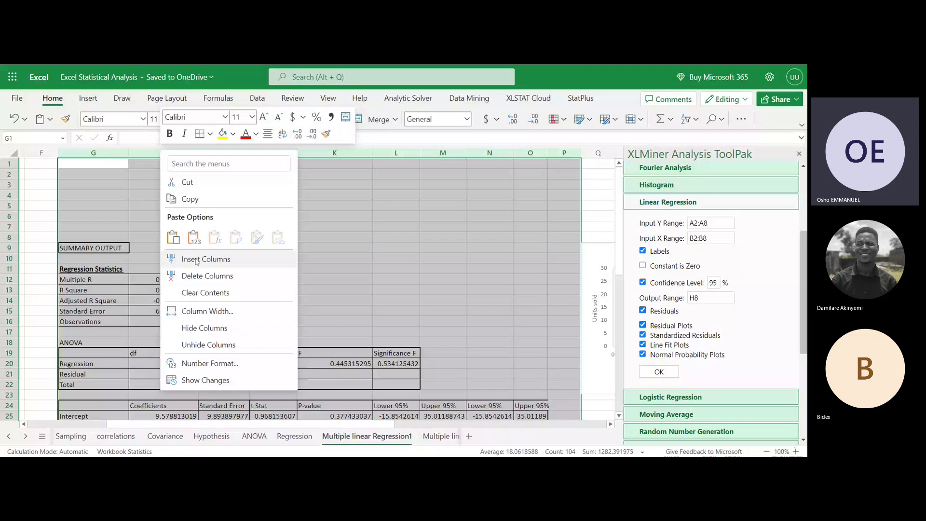
{"action": "left_click", "coordinate": [196, 261]}
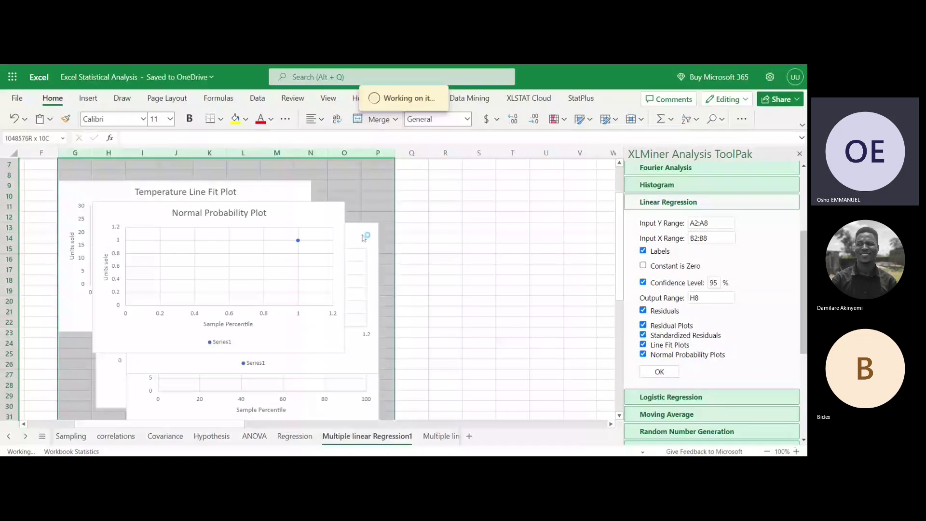
Turn off Residual Plots, Standardized Residuals, Line Fit Plots and Normal Probability Plots for the linear regression.
{"action": "scroll", "coordinate": [502, 268], "scroll_direction": "left", "scroll_amount": 2}
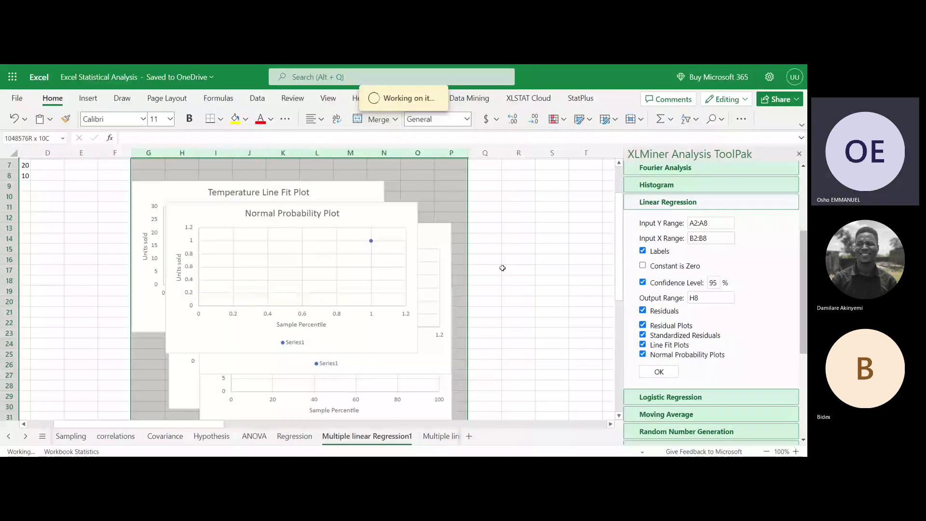
{"action": "left_click", "coordinate": [642, 334]}
{"action": "left_click", "coordinate": [643, 325]}
{"action": "left_click", "coordinate": [643, 345]}
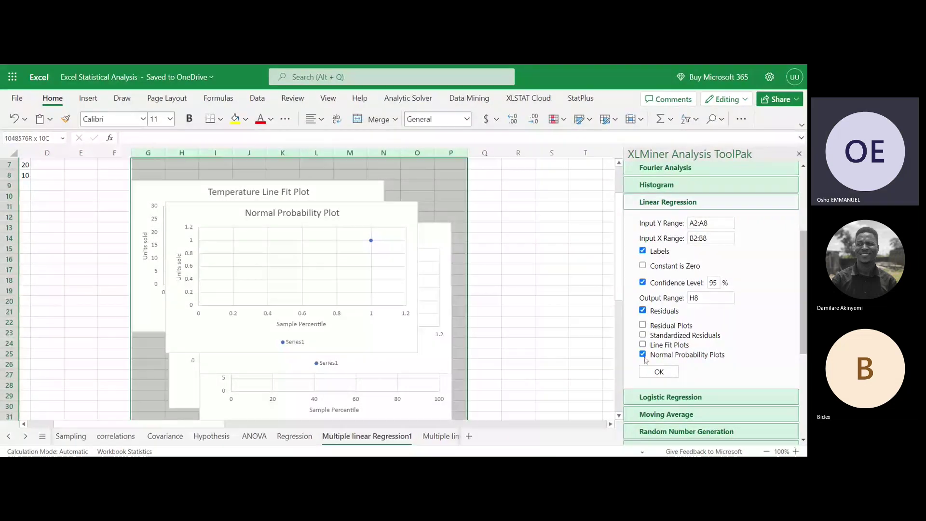
{"action": "left_click", "coordinate": [643, 354]}
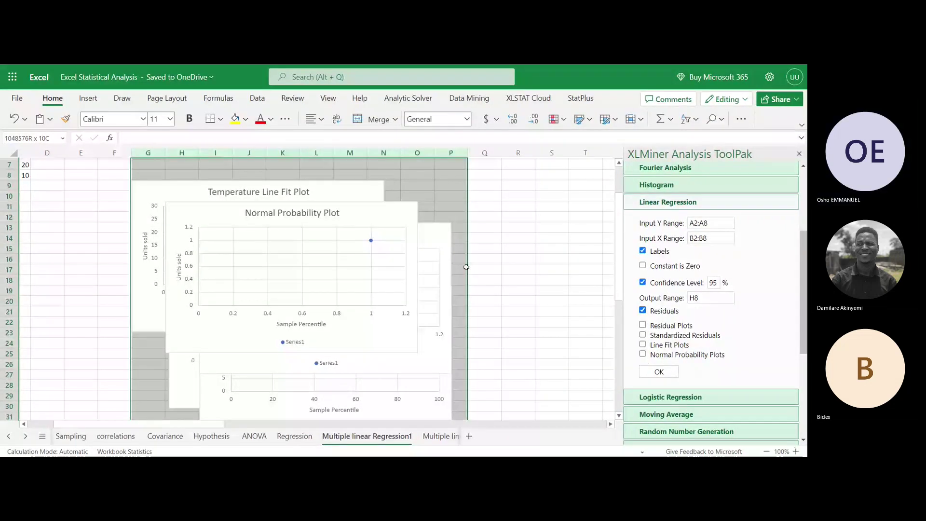
Delete several of the overlapping leftover Line Fit Plot and Normal Probability Plot charts beside the data.
{"action": "left_click", "coordinate": [415, 269]}
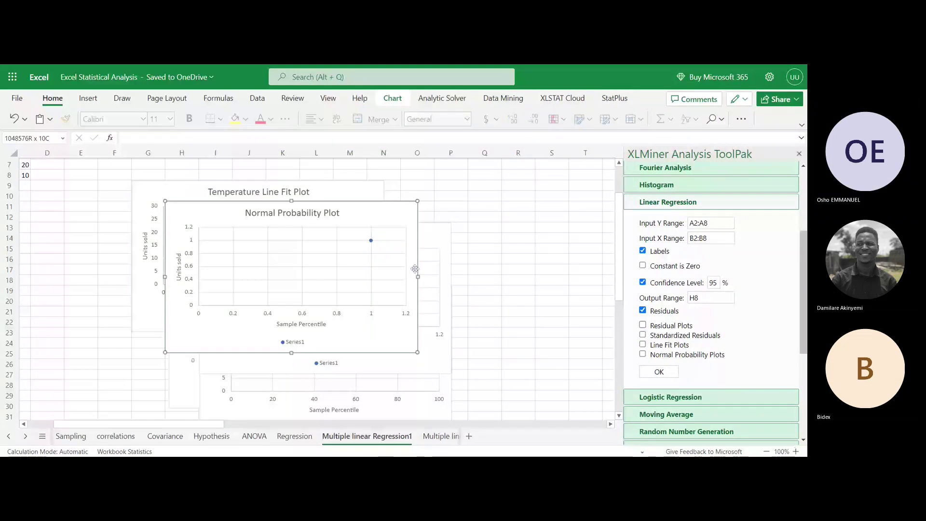
{"action": "left_click", "coordinate": [486, 263]}
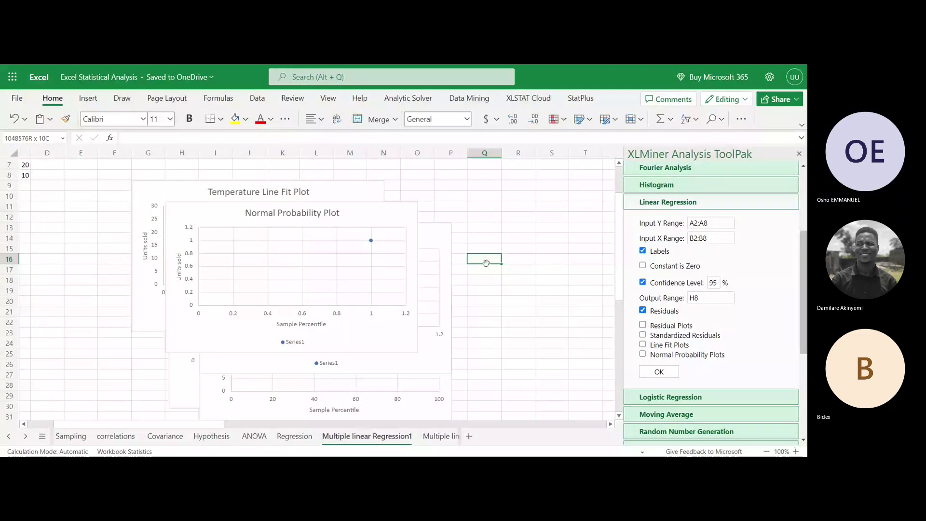
{"action": "left_click", "coordinate": [486, 263]}
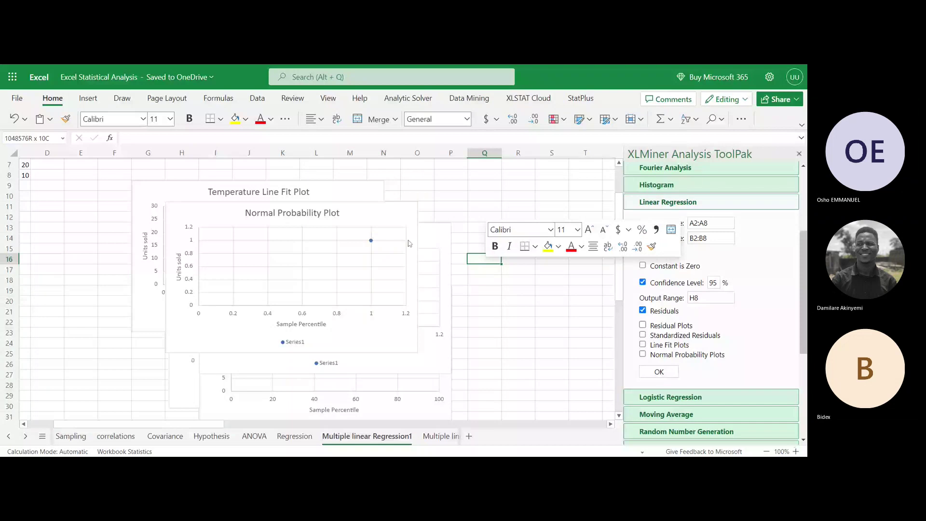
{"action": "left_click", "coordinate": [374, 202]}
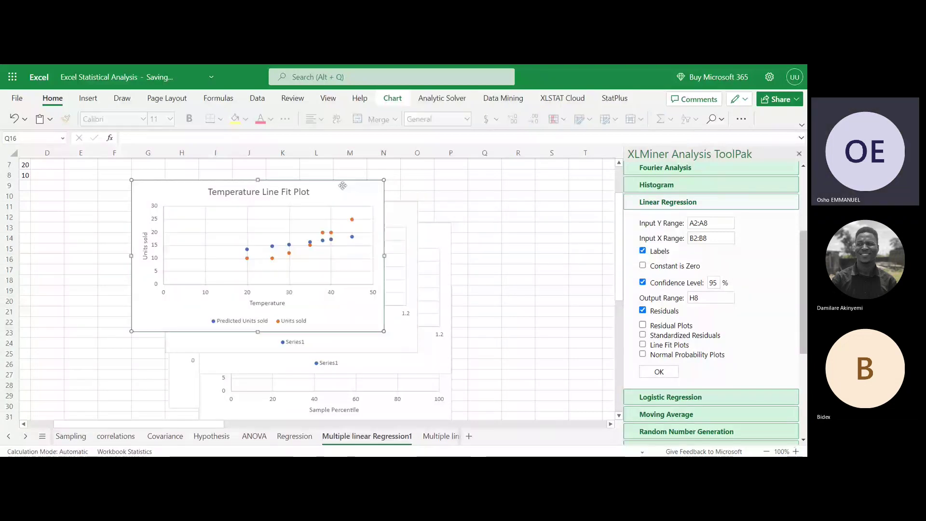
{"action": "left_click", "coordinate": [342, 211]}
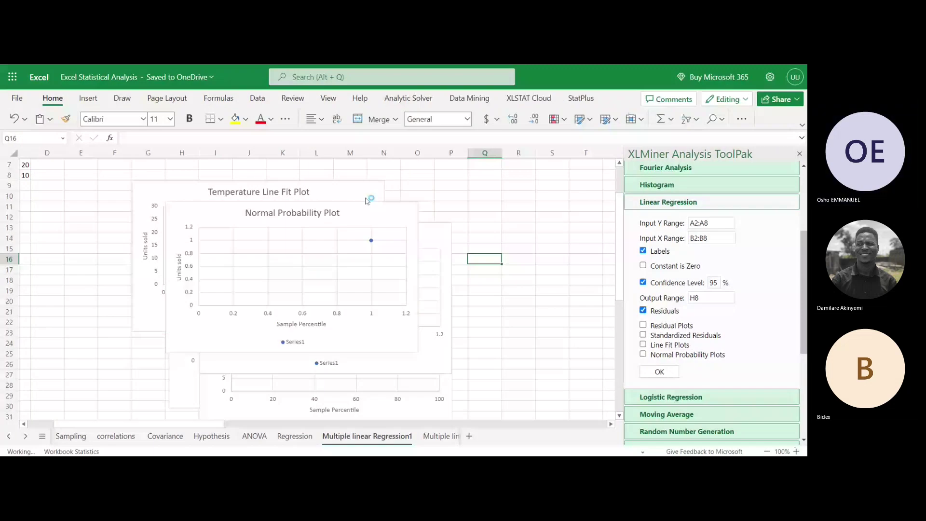
{"action": "scroll", "coordinate": [368, 201], "scroll_direction": "left", "scroll_amount": 2}
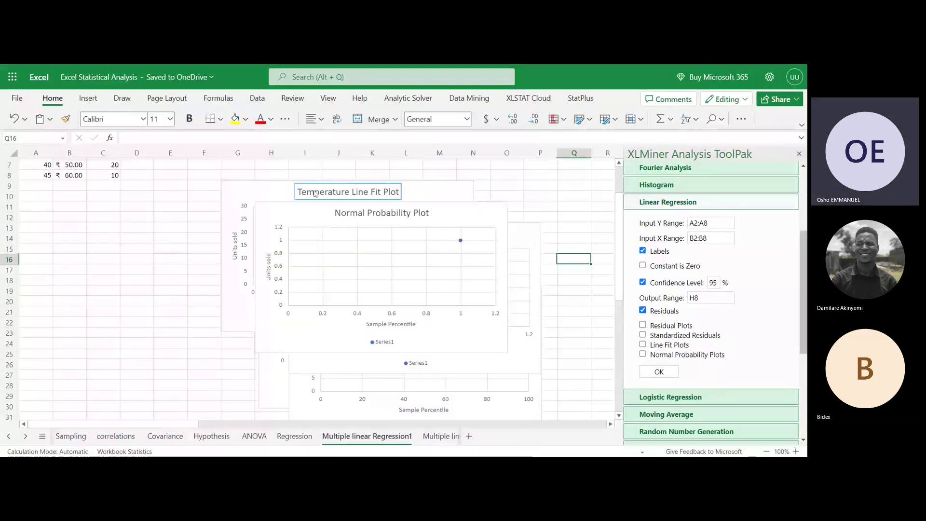
{"action": "left_click", "coordinate": [286, 191]}
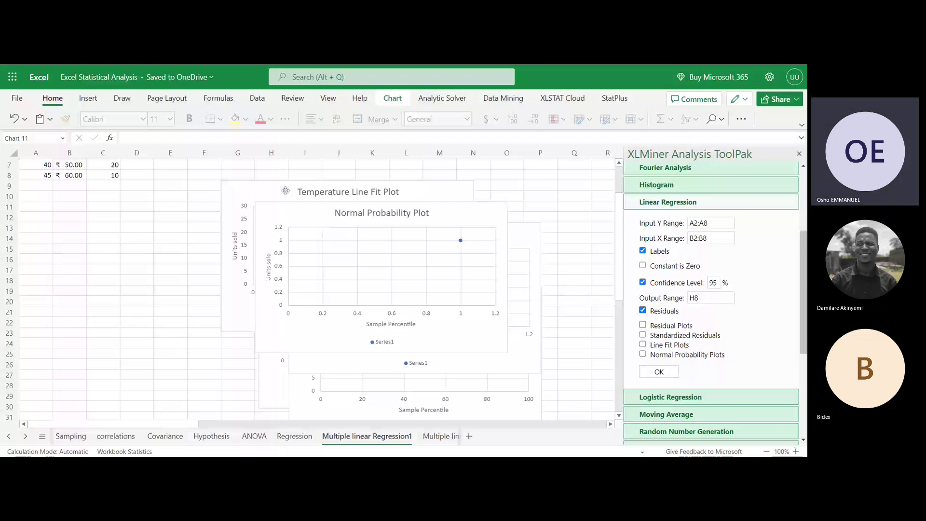
{"action": "key", "text": "Delete"}
{"action": "scroll", "coordinate": [156, 223], "scroll_direction": "up", "scroll_amount": 2}
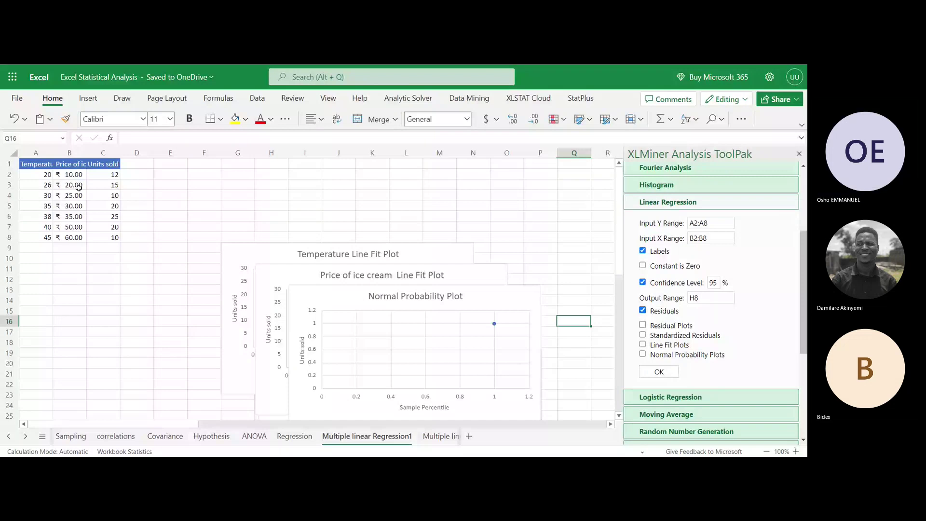
{"action": "left_click", "coordinate": [251, 250]}
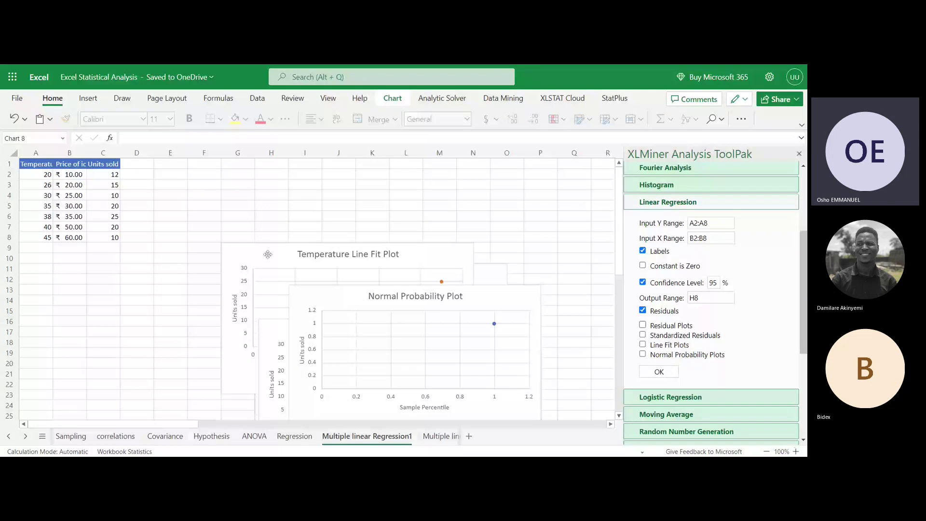
{"action": "key", "text": "Delete"}
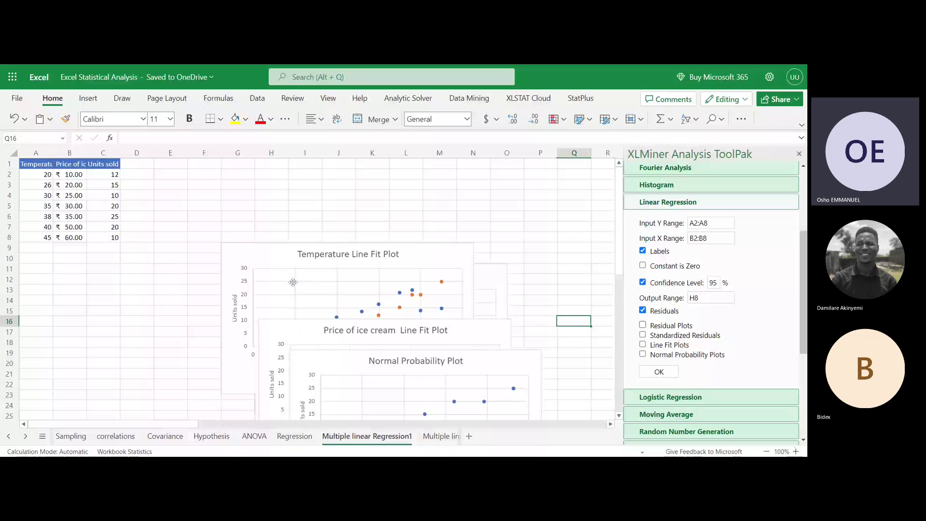
Set the linear regression's input X range to B2:C8 to include both price and units sold.
{"action": "left_click", "coordinate": [705, 239]}
{"action": "key", "text": "Right"}
{"action": "key", "text": "BackSpace"}
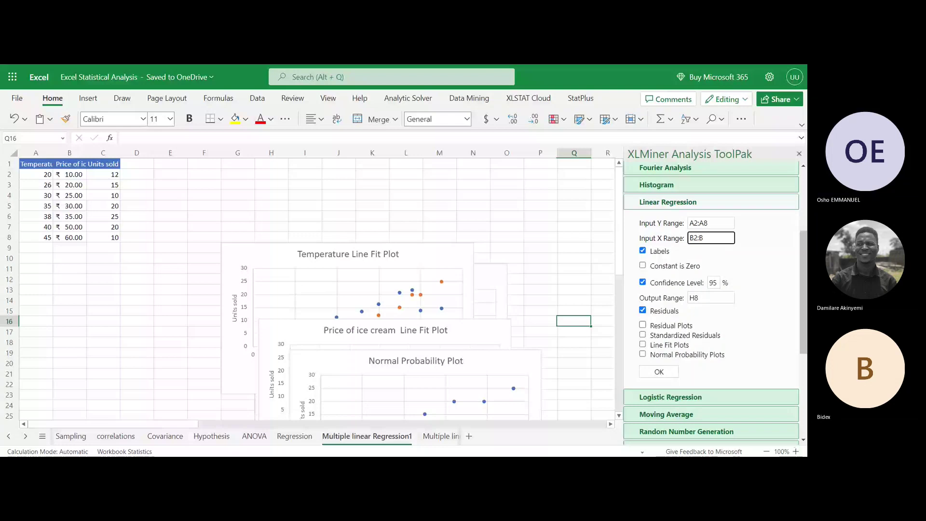
{"action": "type", "text": "C8"}
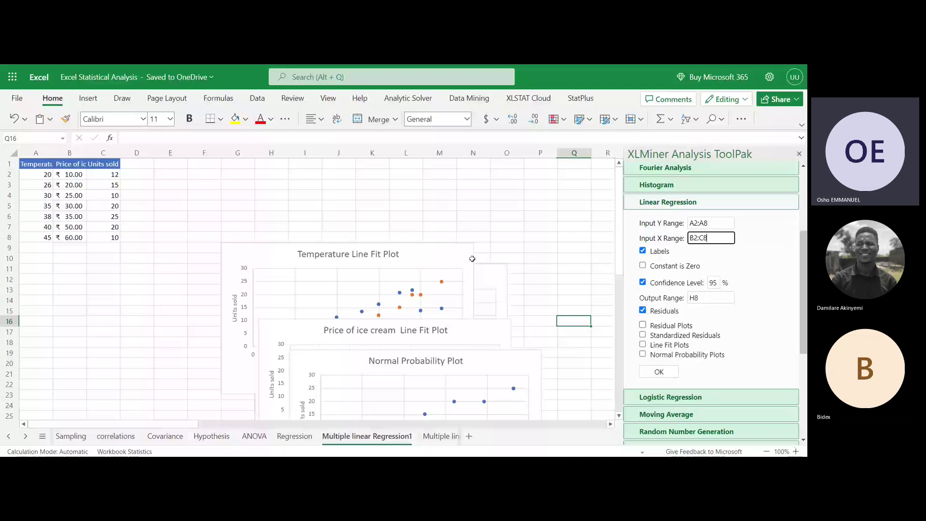
Delete the front Temperature Line Fit Plot and the Price of ice cream Line Fit Plot stacked beneath it.
{"action": "left_click", "coordinate": [433, 257]}
{"action": "key", "text": "Delete"}
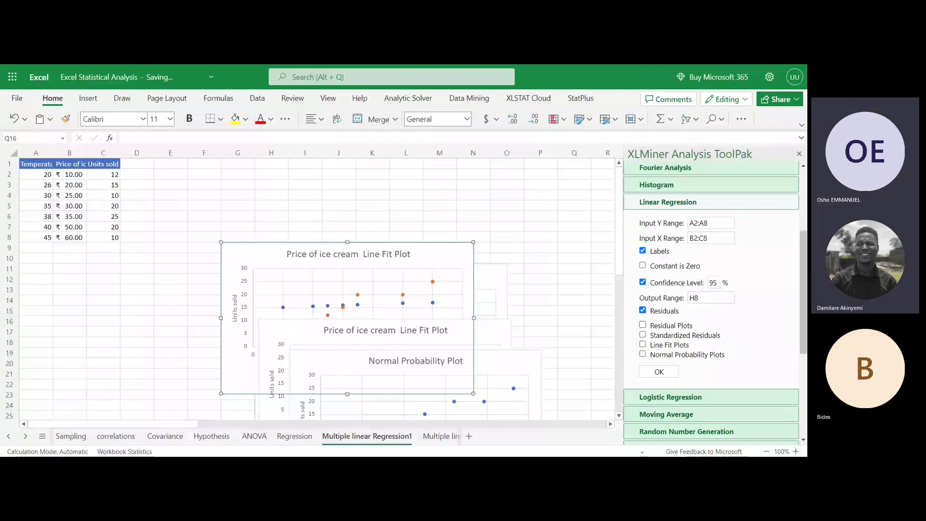
{"action": "left_click", "coordinate": [416, 254]}
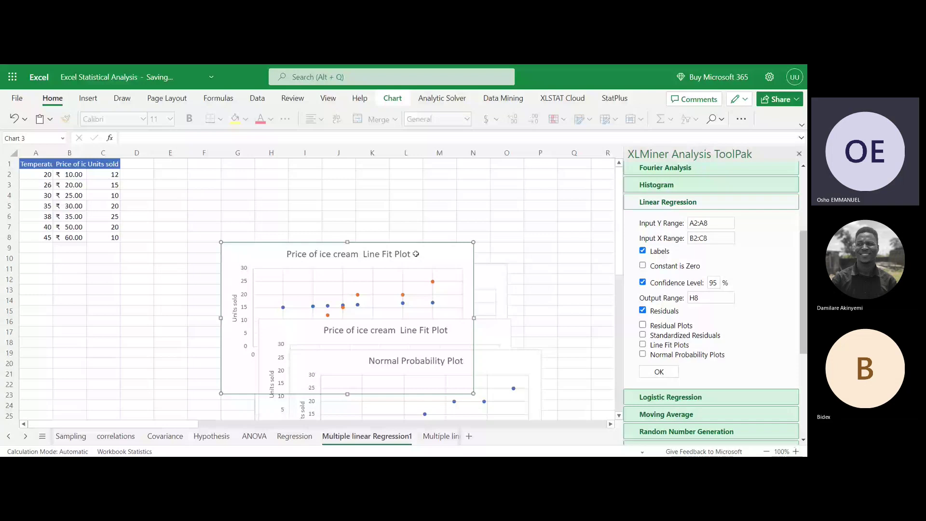
{"action": "key", "text": "Delete"}
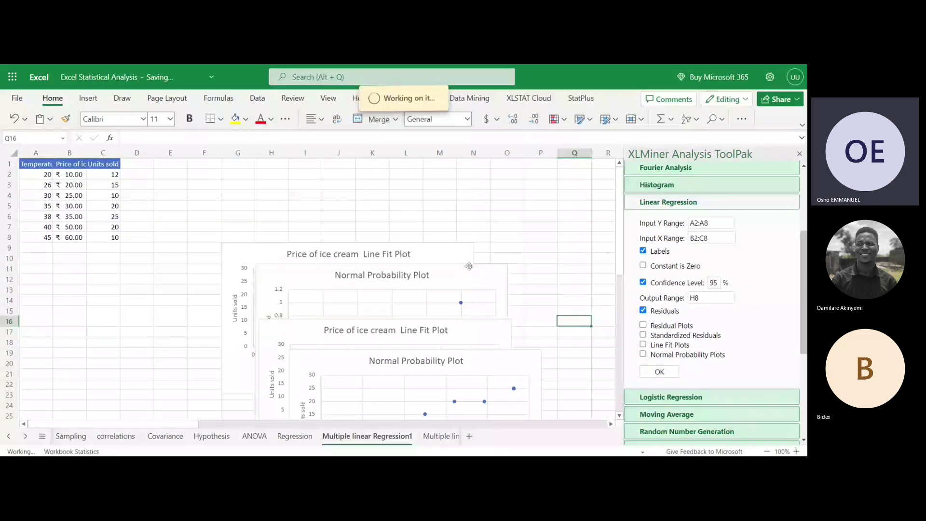
{"action": "left_click", "coordinate": [469, 266]}
Set the regression's output range to Q8 and run the multiple linear regression.
{"action": "scroll", "coordinate": [440, 284], "scroll_direction": "down", "scroll_amount": 3}
{"action": "scroll", "coordinate": [440, 284], "scroll_direction": "right", "scroll_amount": 1}
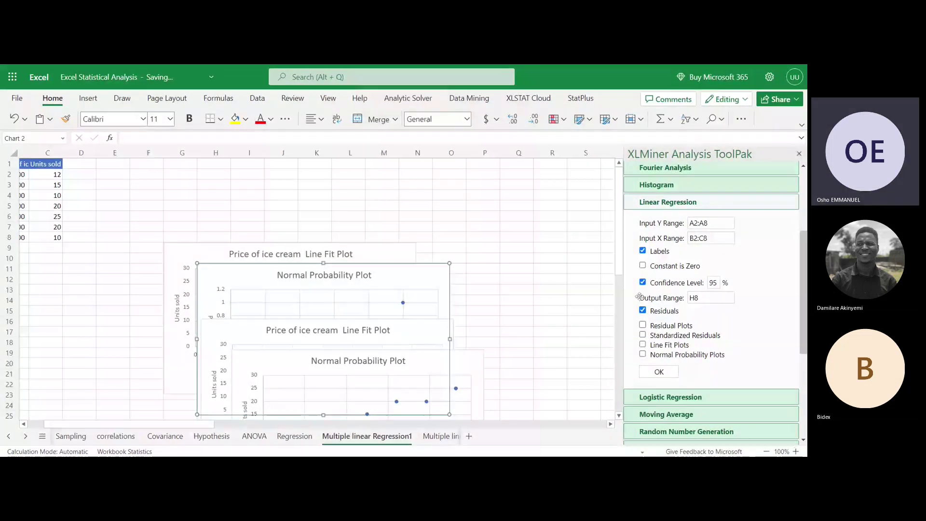
{"action": "left_click", "coordinate": [695, 298]}
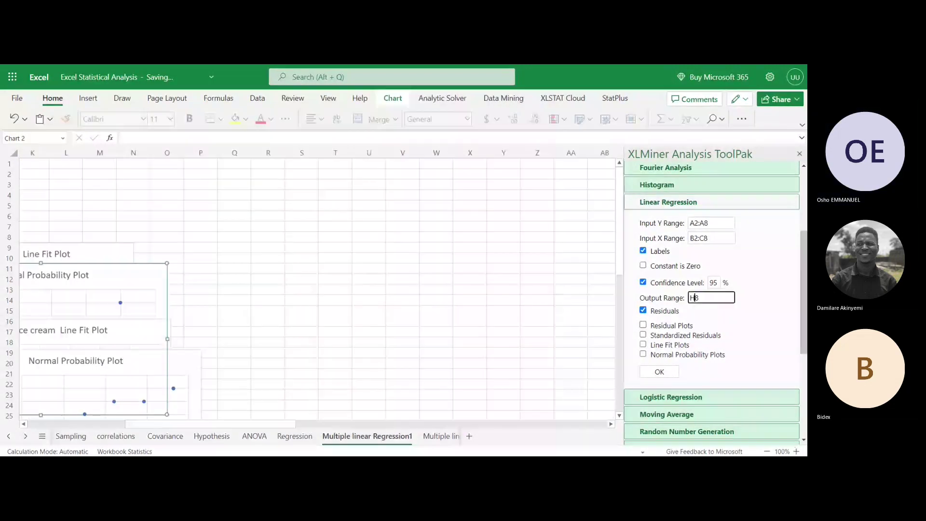
{"action": "key", "text": "BackSpace"}
{"action": "left_click", "coordinate": [234, 321]}
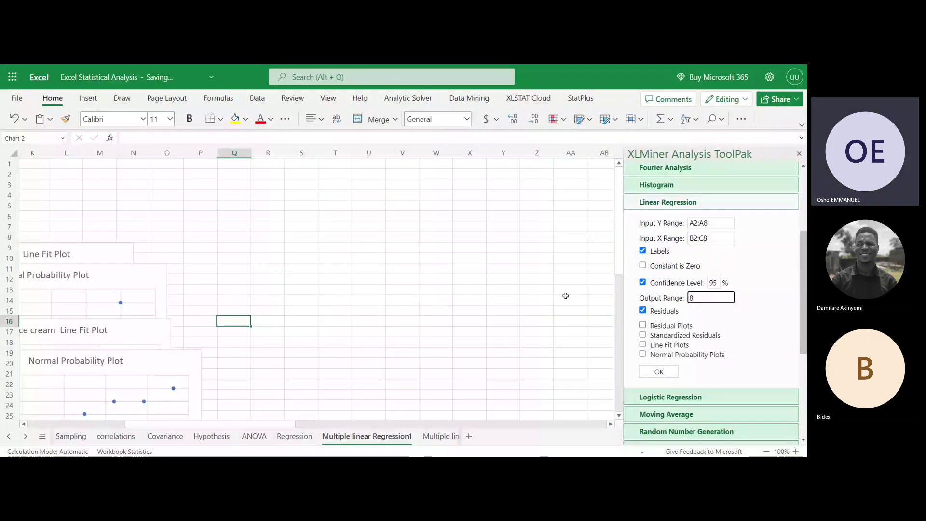
{"action": "type", "text": "Q"}
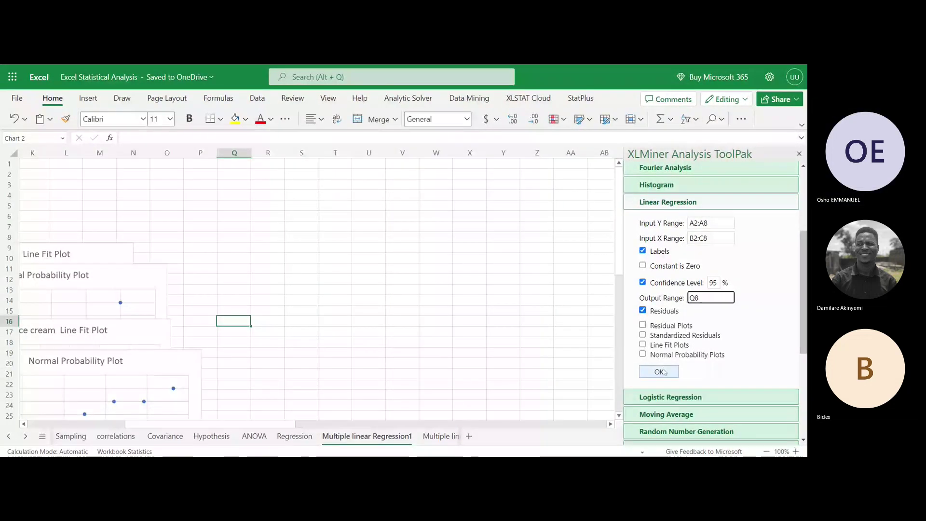
{"action": "left_click", "coordinate": [663, 372]}
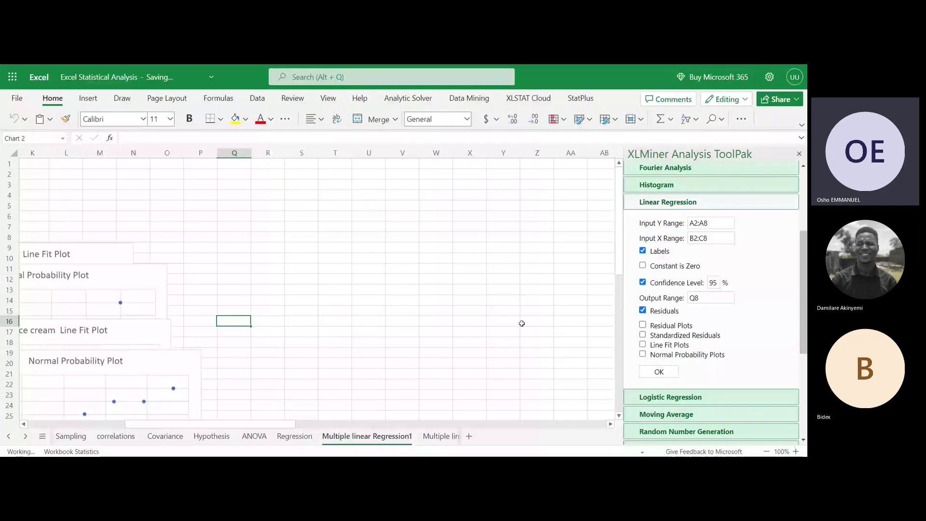
Review the new summary output and fit column Q's width to its labels.
{"action": "scroll", "coordinate": [261, 277], "scroll_direction": "left", "scroll_amount": 1}
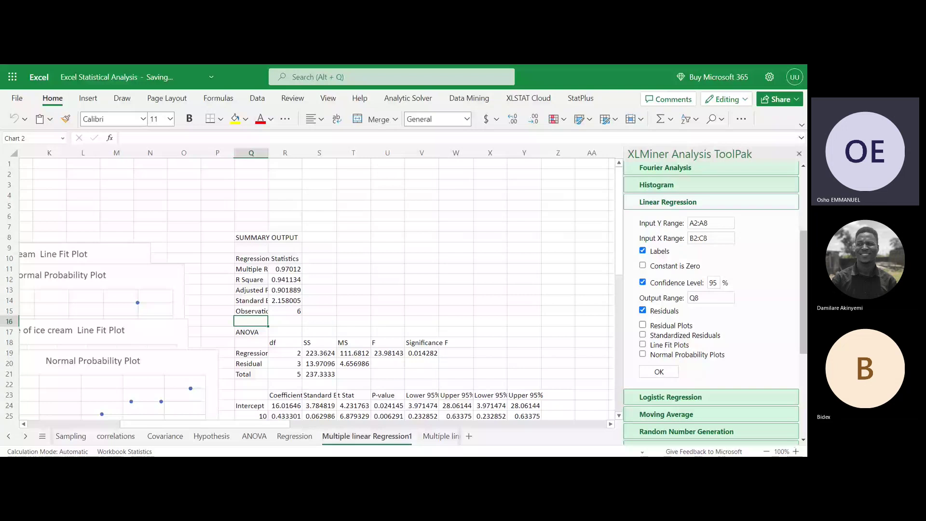
{"action": "scroll", "coordinate": [337, 282], "scroll_direction": "down", "scroll_amount": 3}
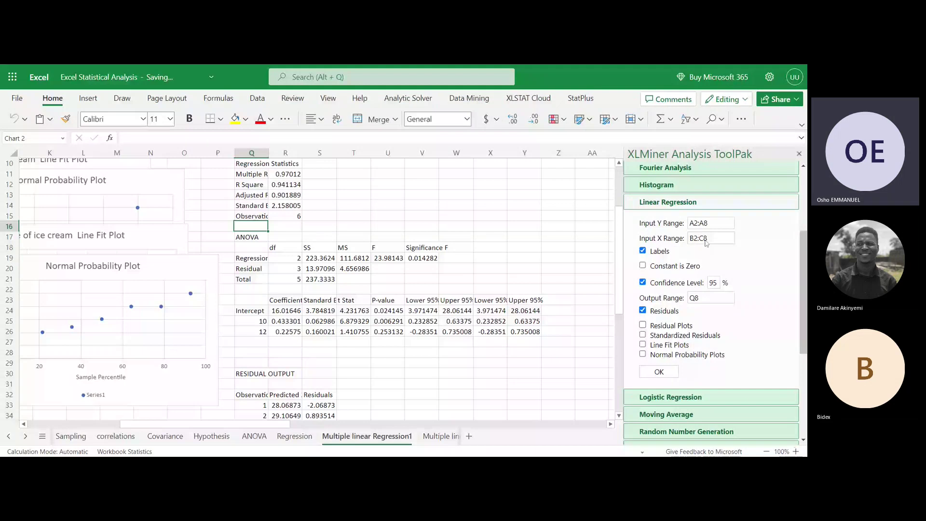
{"action": "scroll", "coordinate": [381, 285], "scroll_direction": "up", "scroll_amount": 2}
{"action": "scroll", "coordinate": [381, 285], "scroll_direction": "left", "scroll_amount": 2}
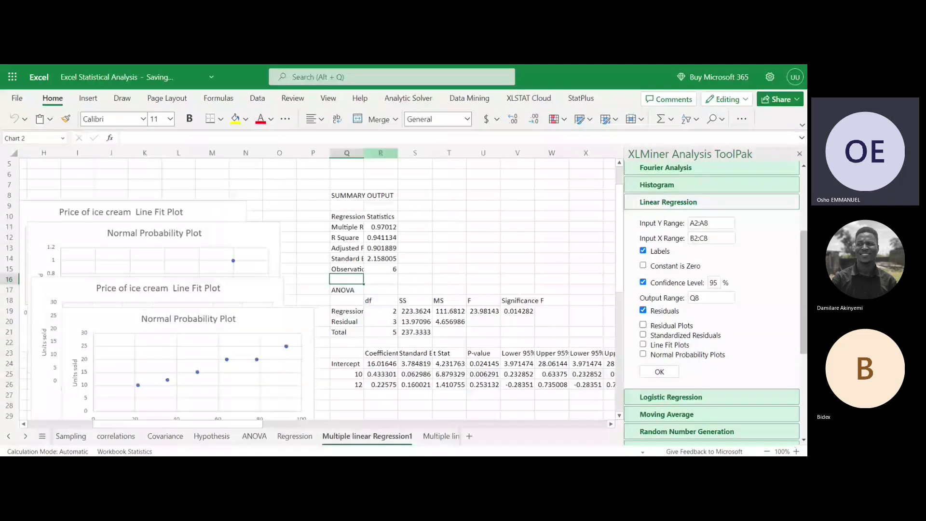
{"action": "double_click", "coordinate": [364, 153]}
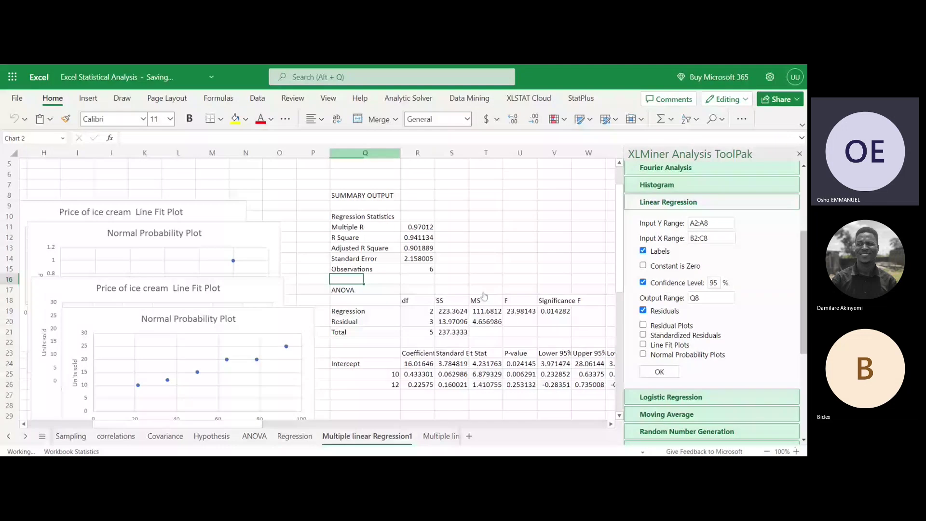
Examine the multiple regression's summary statistics, ANOVA table and coefficients, checking the two predictor coefficients in R25 and R26.
{"action": "scroll", "coordinate": [484, 295], "scroll_direction": "down", "scroll_amount": 2}
{"action": "scroll", "coordinate": [484, 295], "scroll_direction": "right", "scroll_amount": 1}
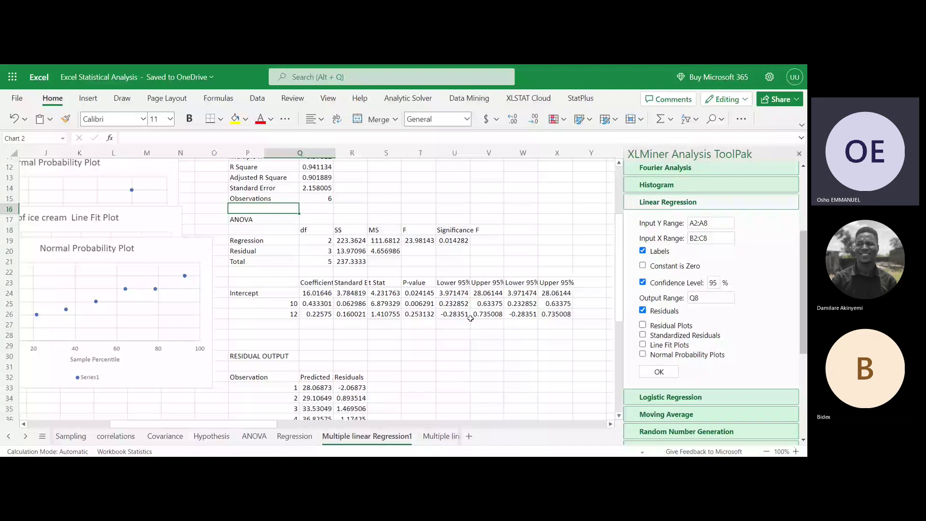
{"action": "scroll", "coordinate": [470, 319], "scroll_direction": "left", "scroll_amount": 1}
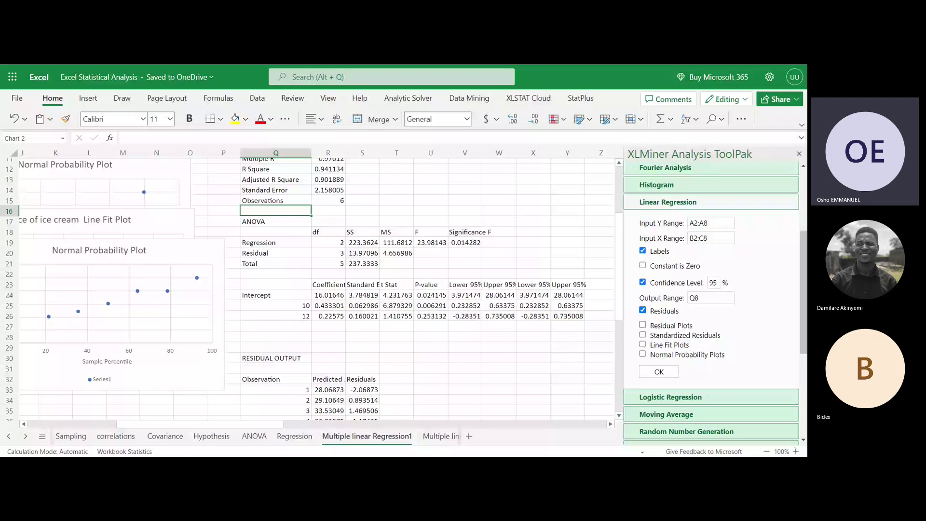
{"action": "left_click", "coordinate": [329, 305]}
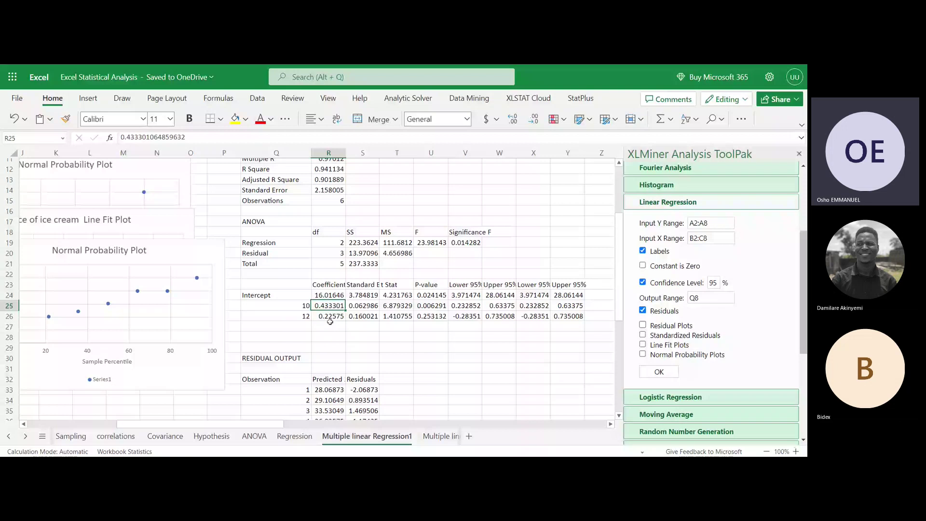
{"action": "left_click", "coordinate": [330, 322]}
{"action": "scroll", "coordinate": [330, 322], "scroll_direction": "up", "scroll_amount": 2}
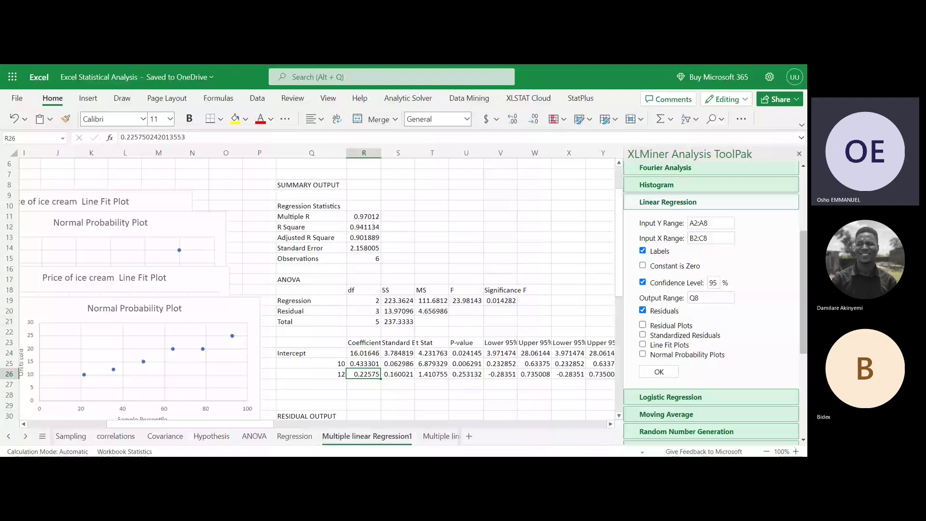
{"action": "scroll", "coordinate": [334, 356], "scroll_direction": "right", "scroll_amount": 2}
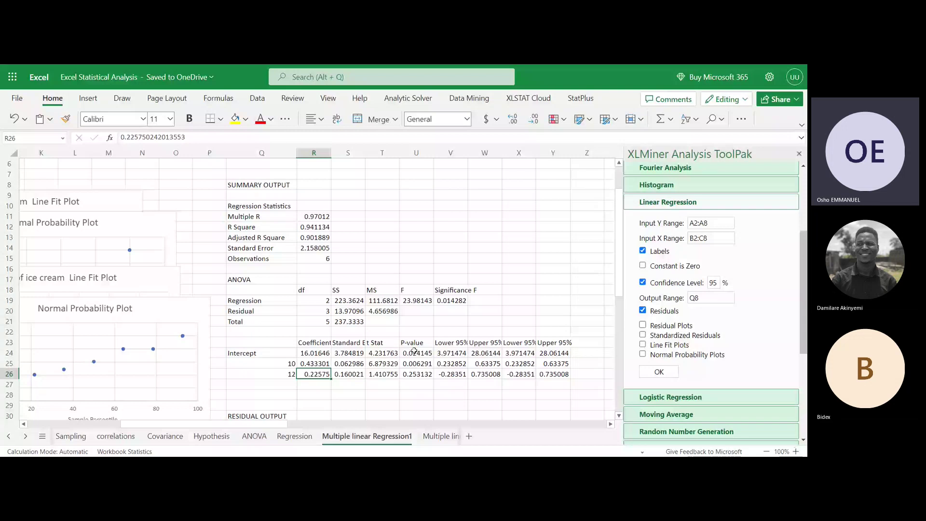
Review the residual output, compare it with the existing line fit and normal probability plots, and recheck the regression summary.
{"action": "scroll", "coordinate": [414, 351], "scroll_direction": "down", "scroll_amount": 7}
{"action": "scroll", "coordinate": [527, 327], "scroll_direction": "right", "scroll_amount": 1}
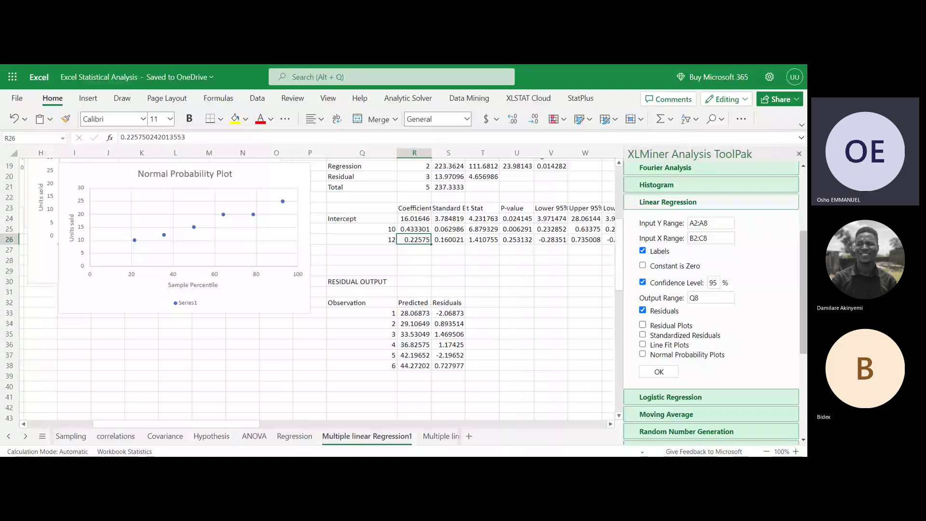
{"action": "scroll", "coordinate": [379, 330], "scroll_direction": "left", "scroll_amount": 4}
{"action": "scroll", "coordinate": [380, 331], "scroll_direction": "up", "scroll_amount": 1}
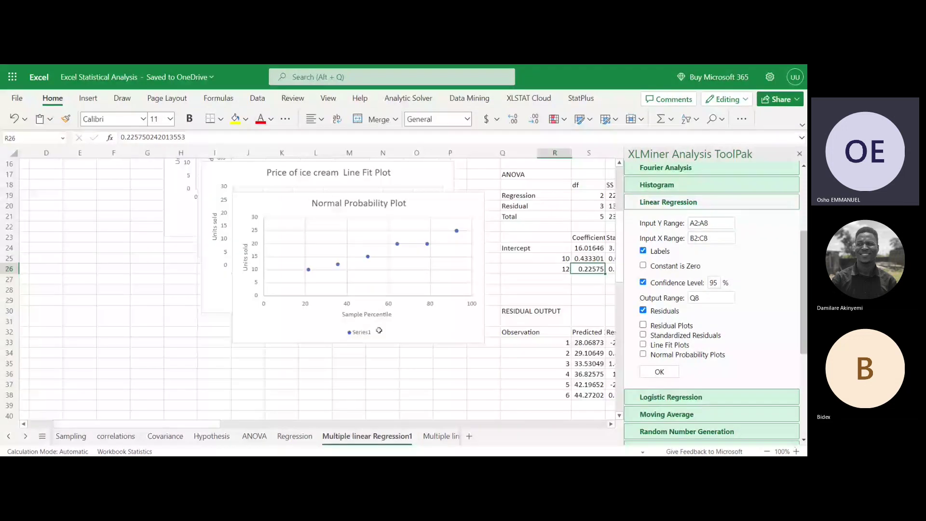
{"action": "scroll", "coordinate": [379, 330], "scroll_direction": "left", "scroll_amount": 2}
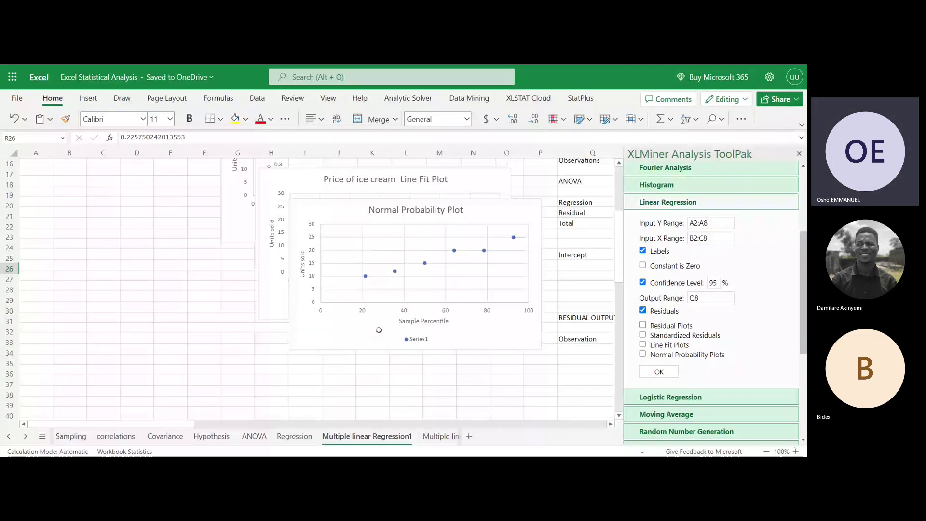
{"action": "scroll", "coordinate": [379, 330], "scroll_direction": "up", "scroll_amount": 3}
{"action": "scroll", "coordinate": [378, 330], "scroll_direction": "right", "scroll_amount": 2}
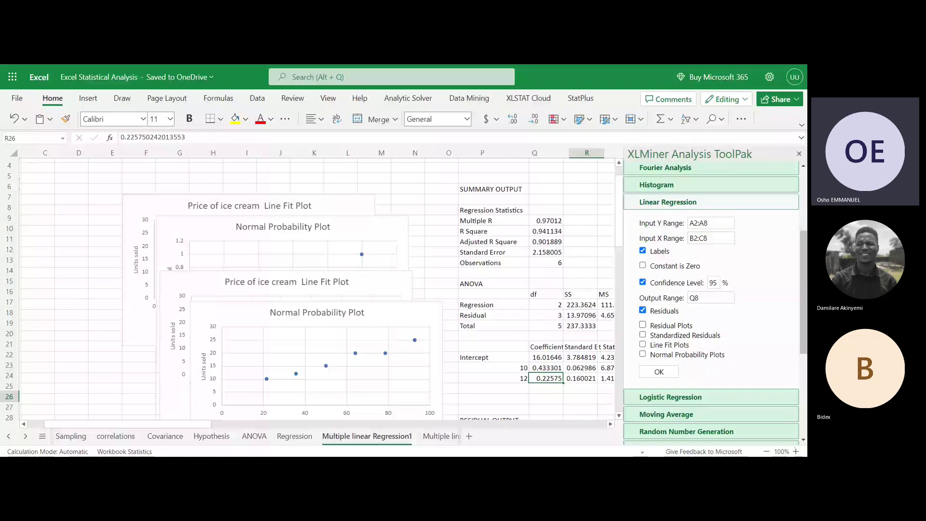
{"action": "scroll", "coordinate": [334, 241], "scroll_direction": "right", "scroll_amount": 5}
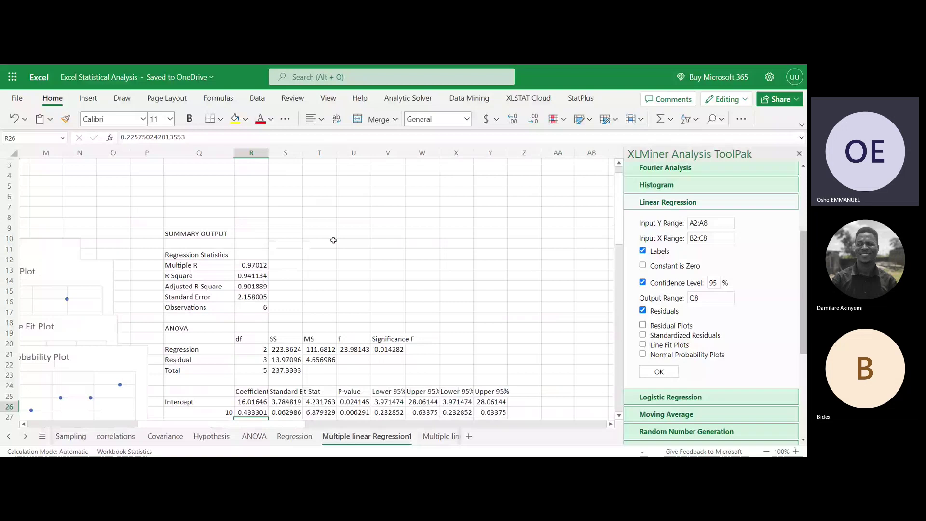
{"action": "scroll", "coordinate": [289, 294], "scroll_direction": "down", "scroll_amount": 3}
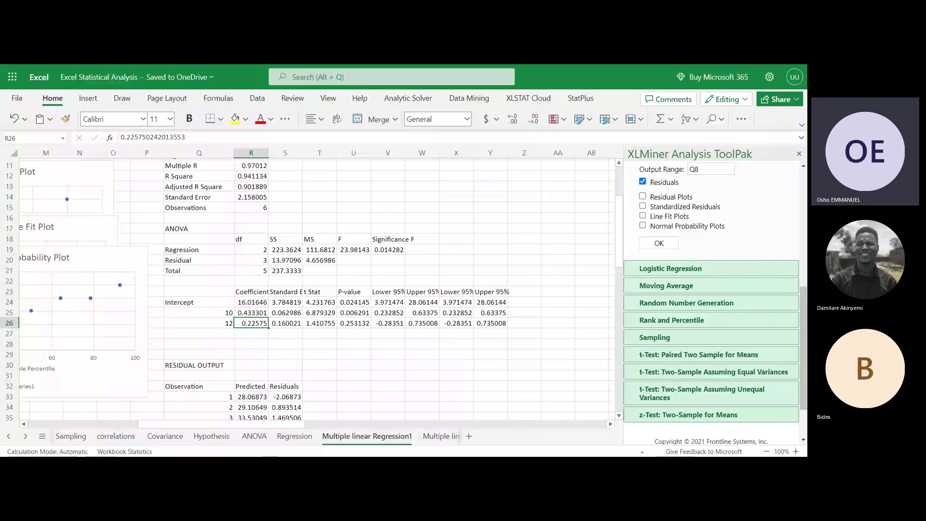
Open the Logistic Regression settings in the XLMiner Analysis ToolPak.
{"action": "scroll", "coordinate": [711, 338], "scroll_direction": "down", "scroll_amount": 1}
{"action": "scroll", "coordinate": [410, 438], "scroll_direction": "down", "scroll_amount": 3}
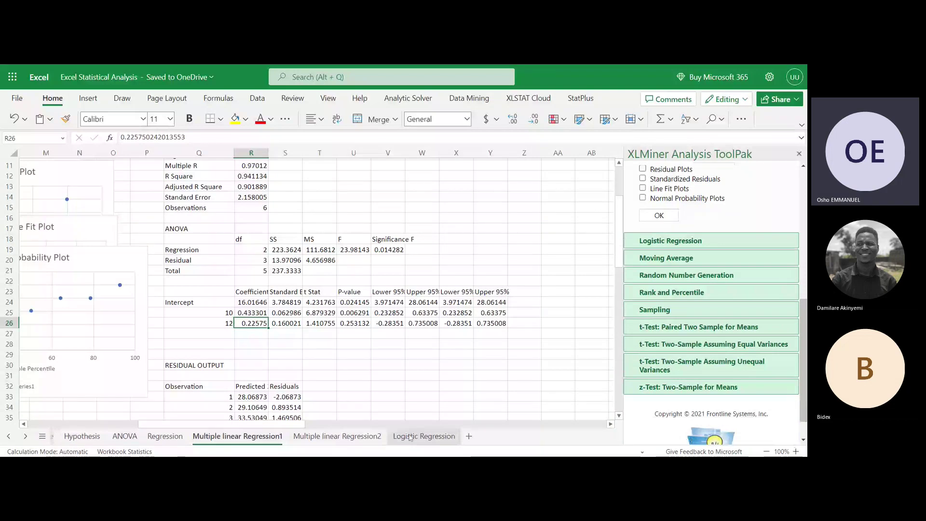
{"action": "left_click", "coordinate": [640, 243]}
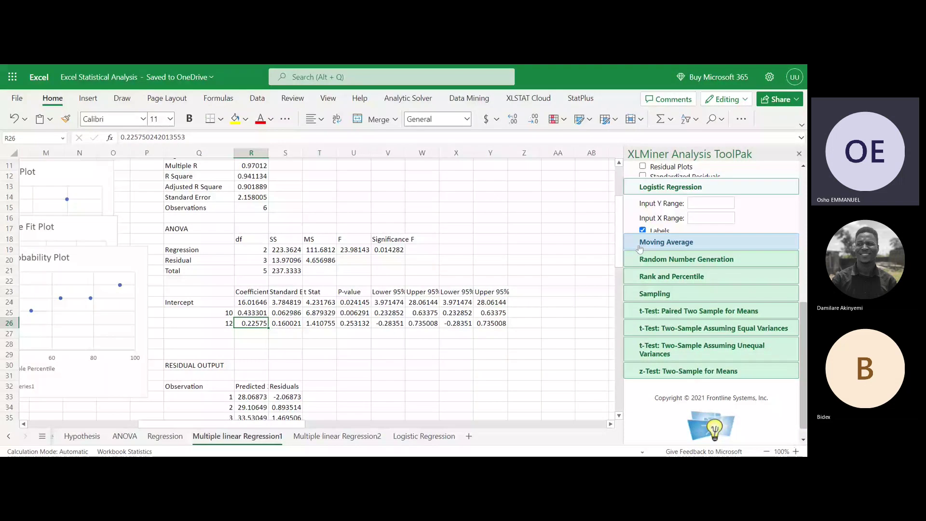